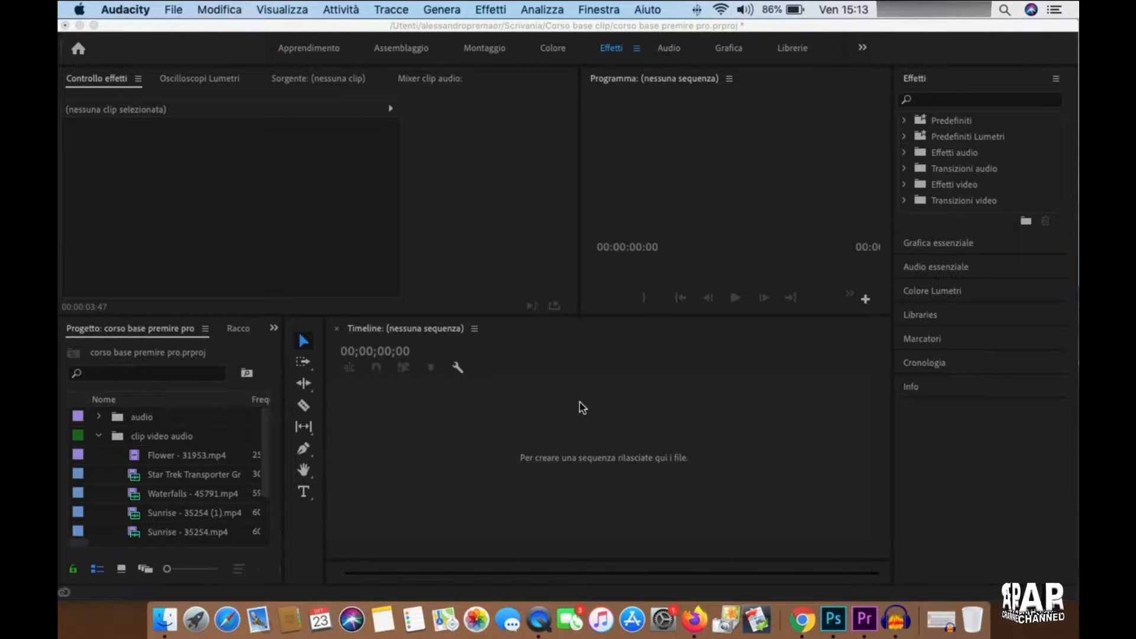
- Create a sequence from the clip Sunrise - 35254.mp4 in the clip video audio folder
scroll(226, 487, "down", 1)
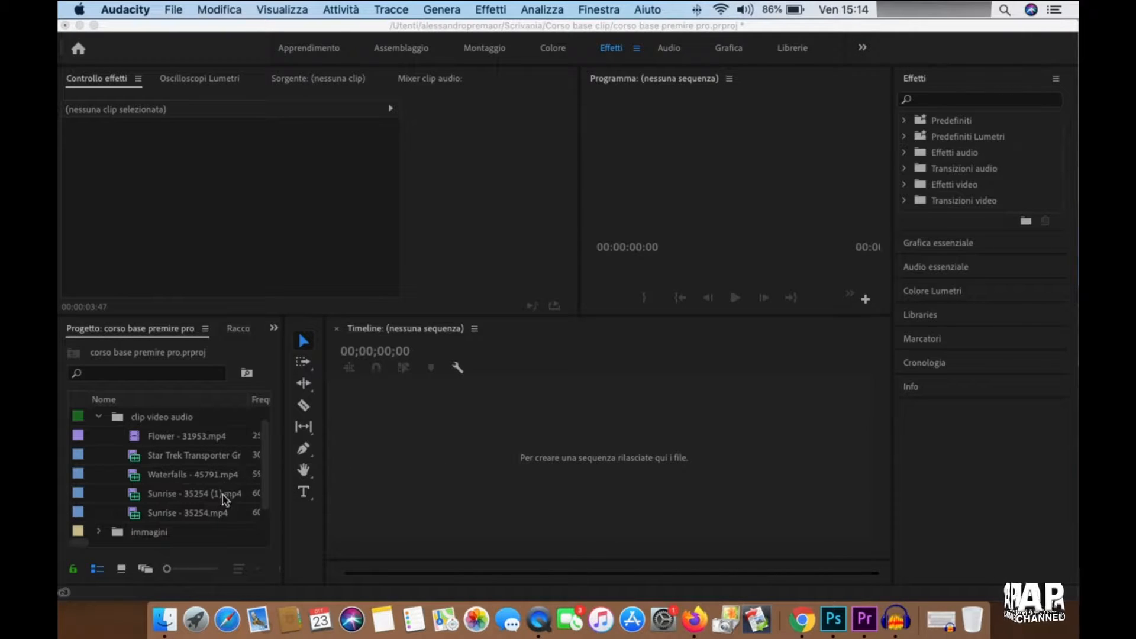
left_click(149, 520)
left_click(150, 520)
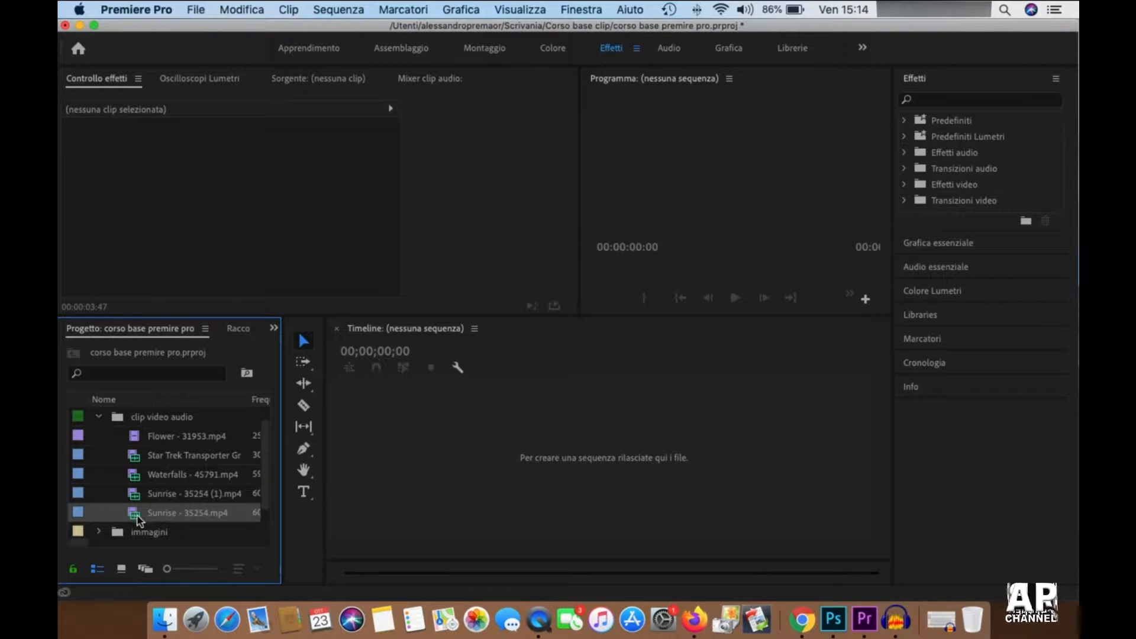
left_click_drag(139, 521, 497, 456)
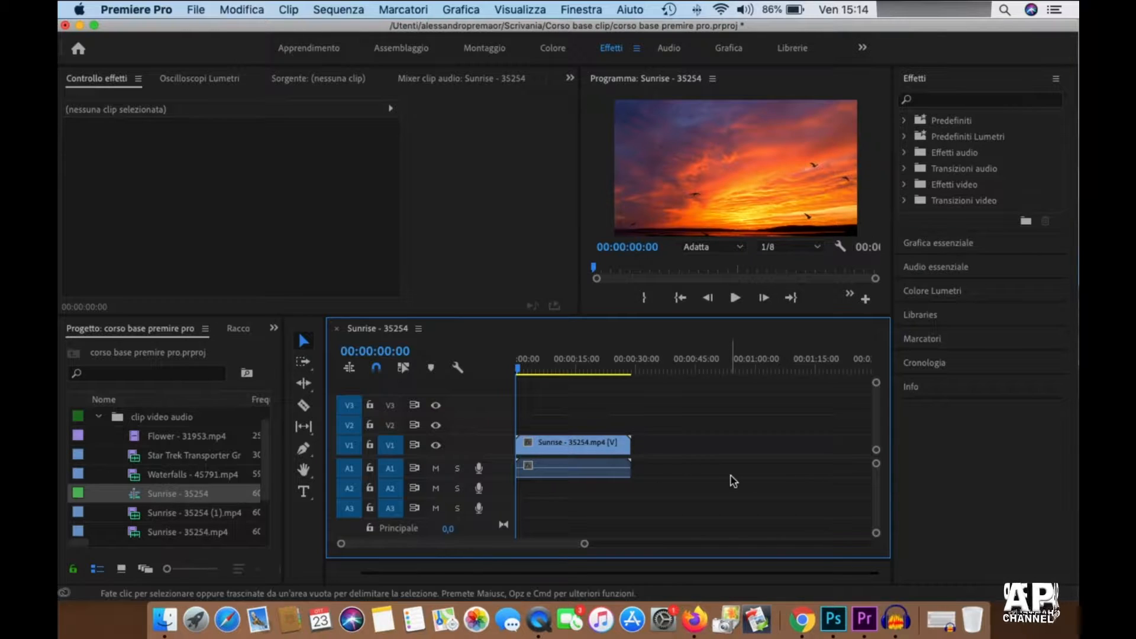
- Preview the first seconds of the sequence and select the Sunrise video clip on track V1
key("space")
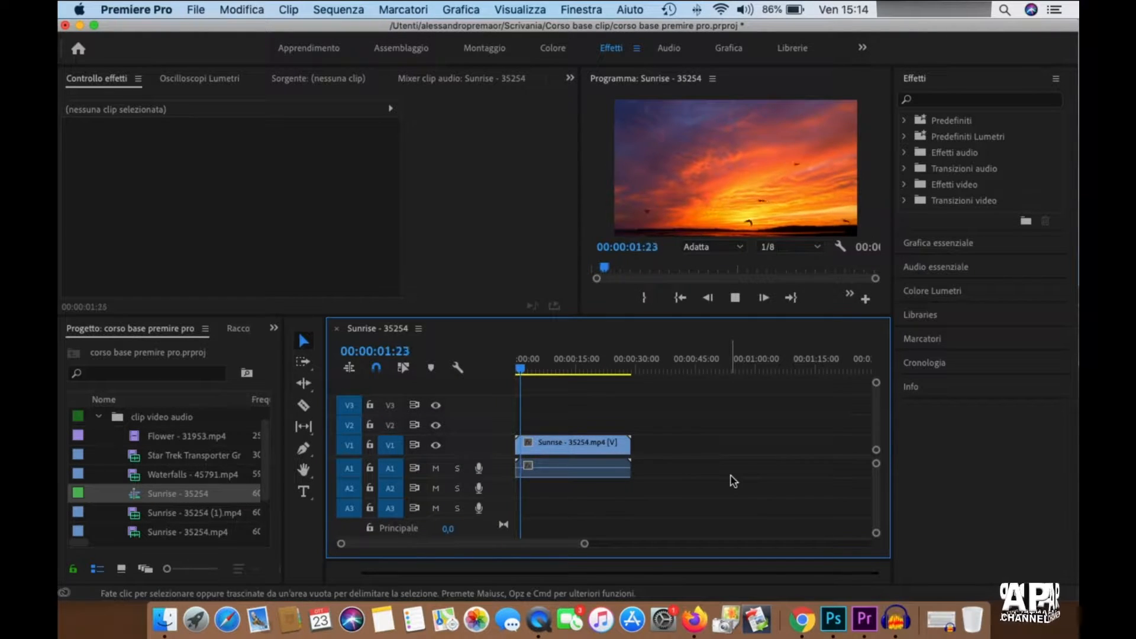
key("space")
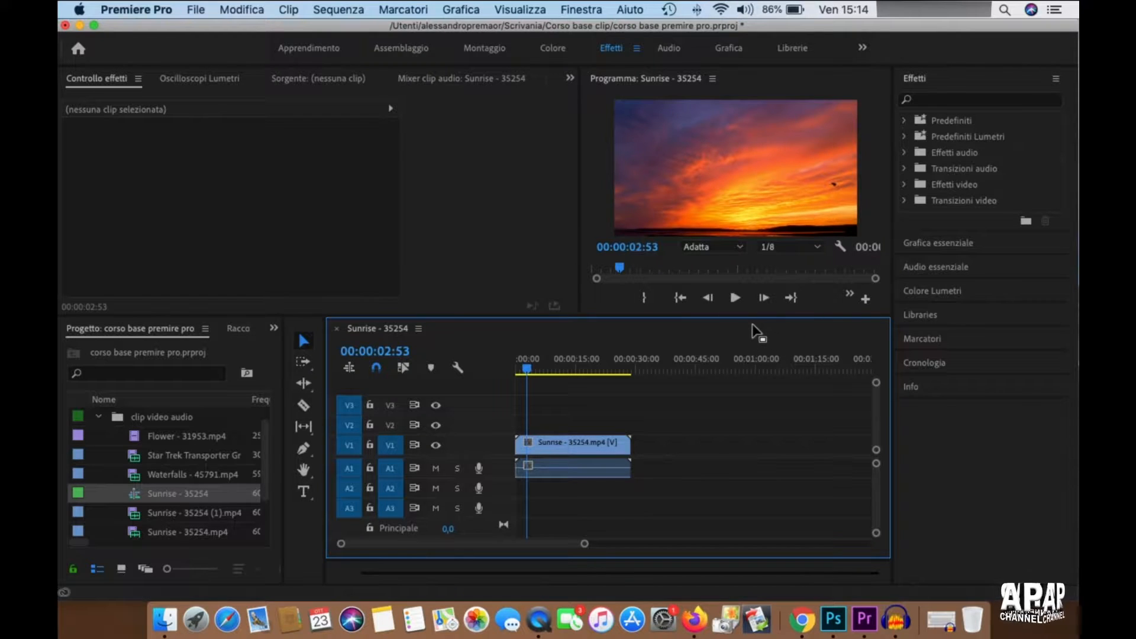
left_click(587, 449)
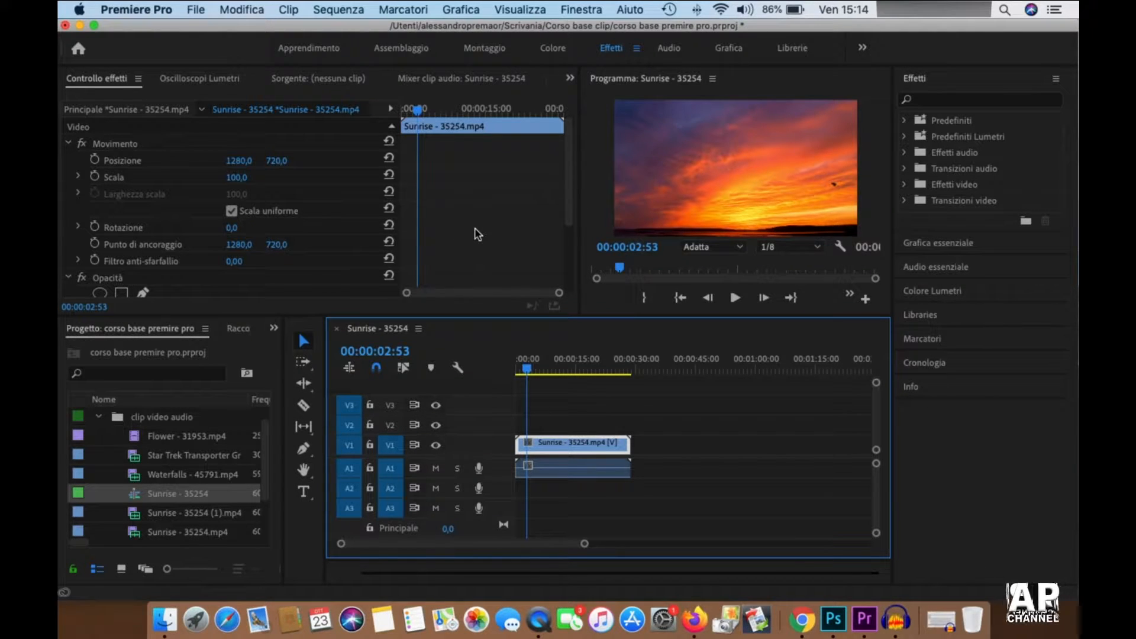
- Try shifting the Sunrise clip's Posizione to 836, 470 and reset it to the default
left_click(177, 161)
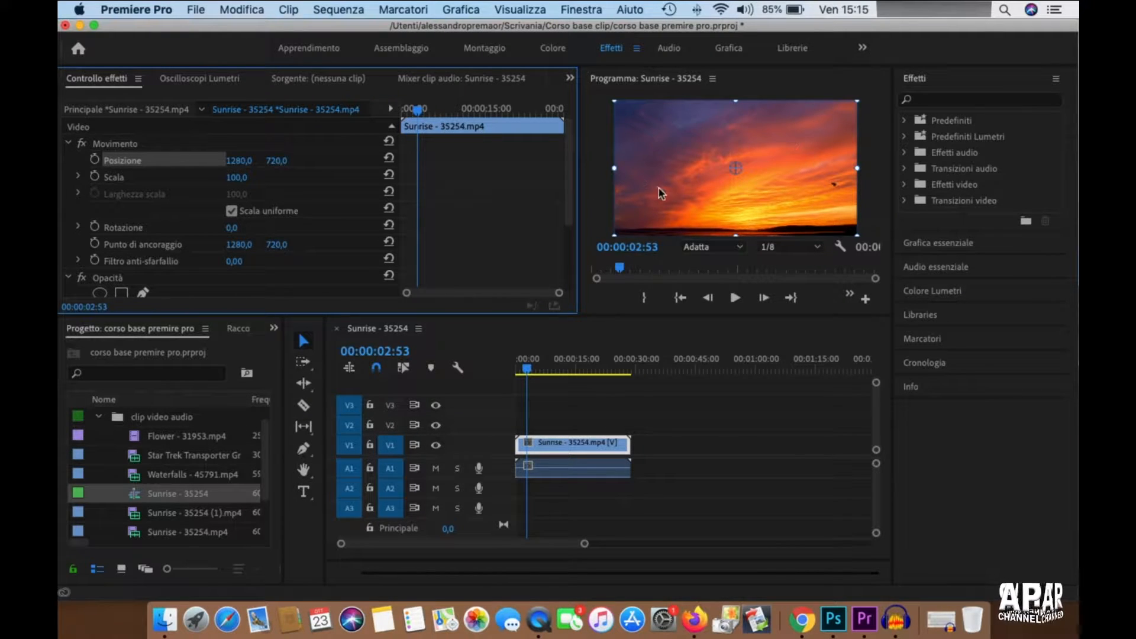
left_click(232, 162)
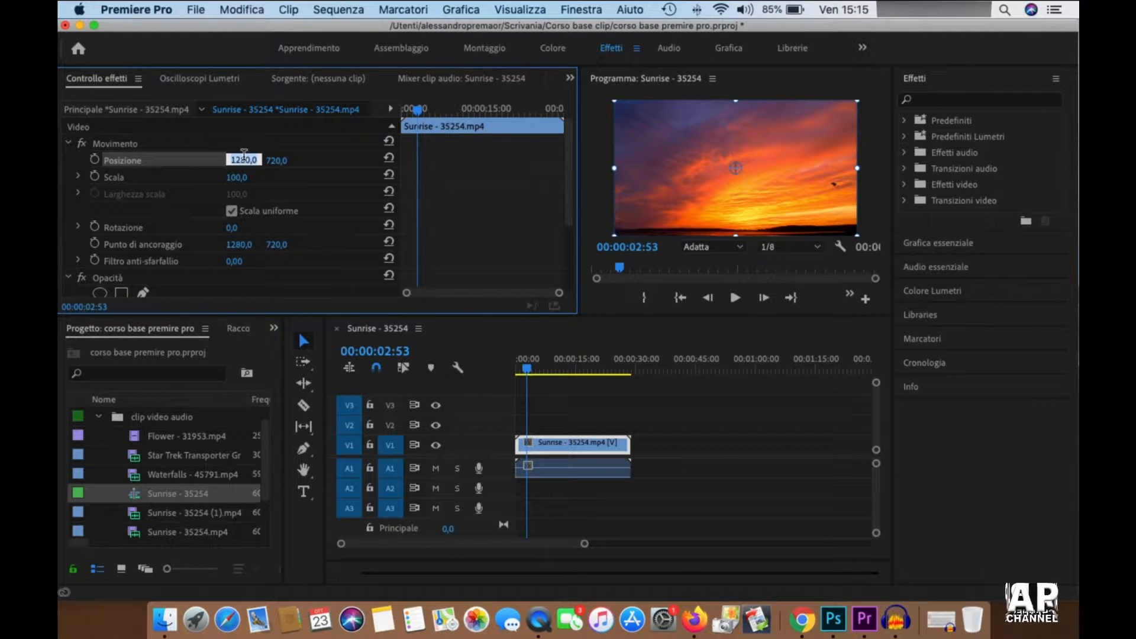
left_click(272, 179)
left_click(244, 161)
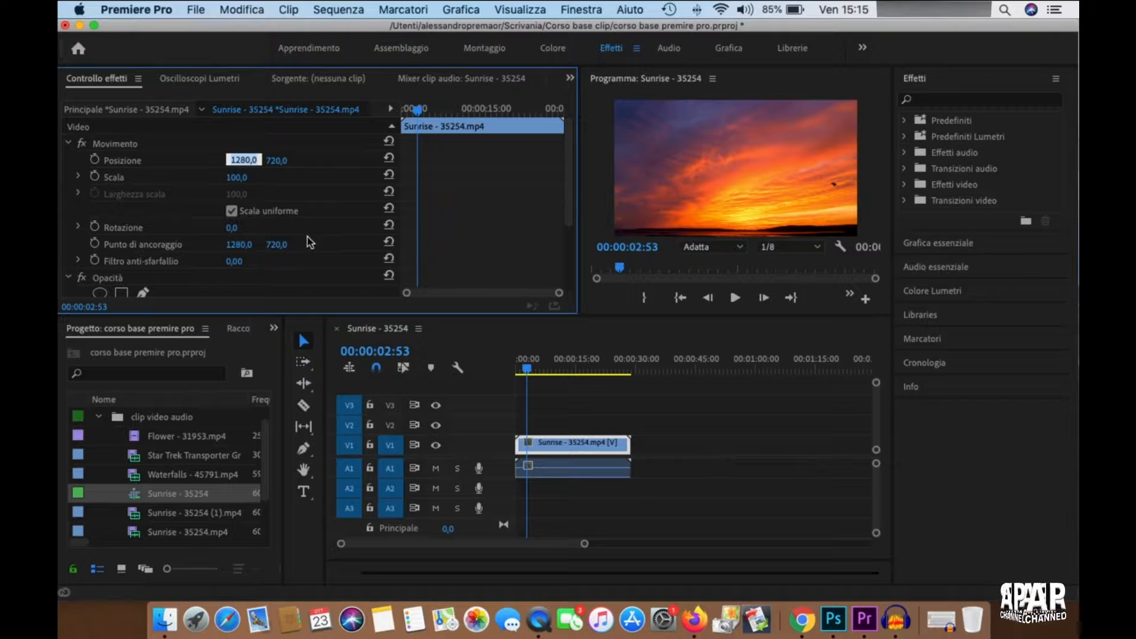
left_click(216, 183)
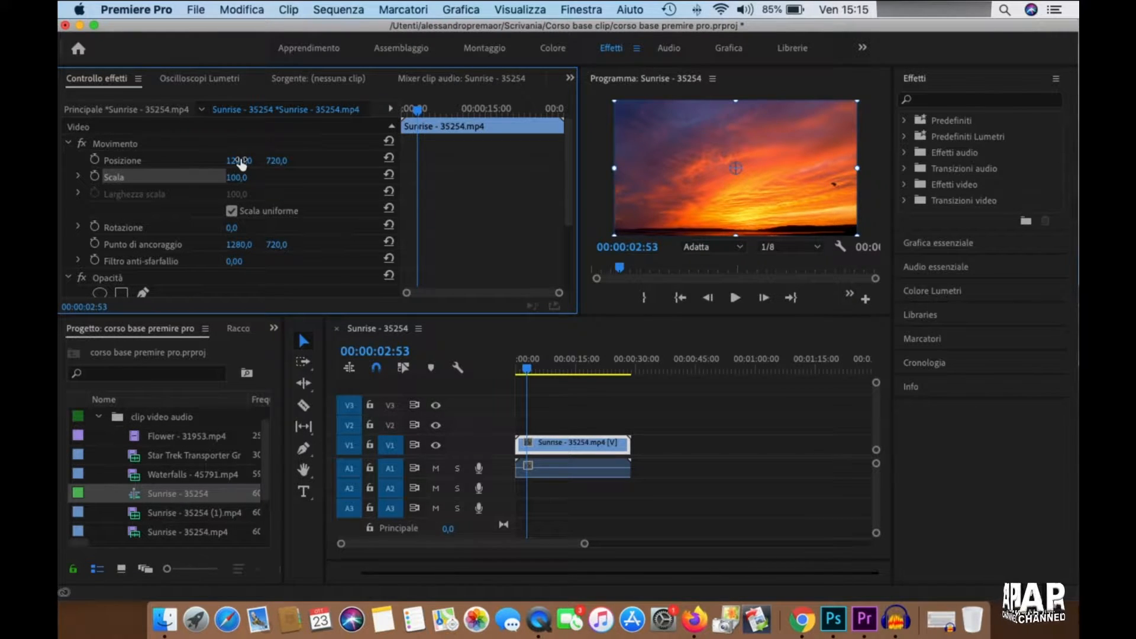
left_click_drag(241, 165, 130, 161)
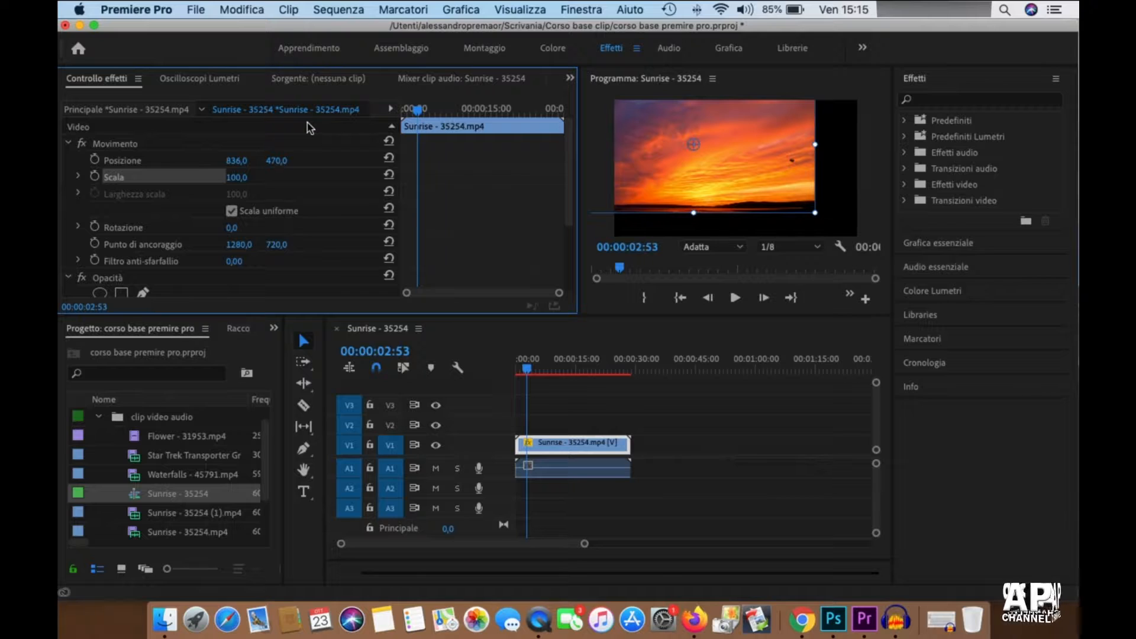
left_click(389, 159)
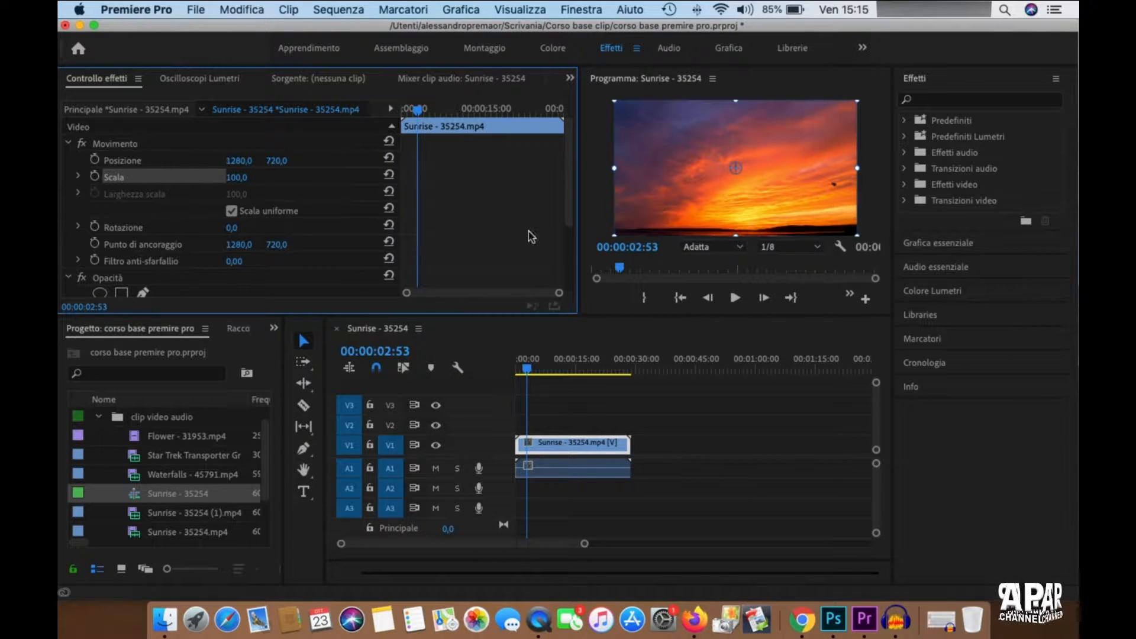
- Try moving the clip directly in the program preview to about 1372, 586 and reset its Posizione
left_click(155, 162)
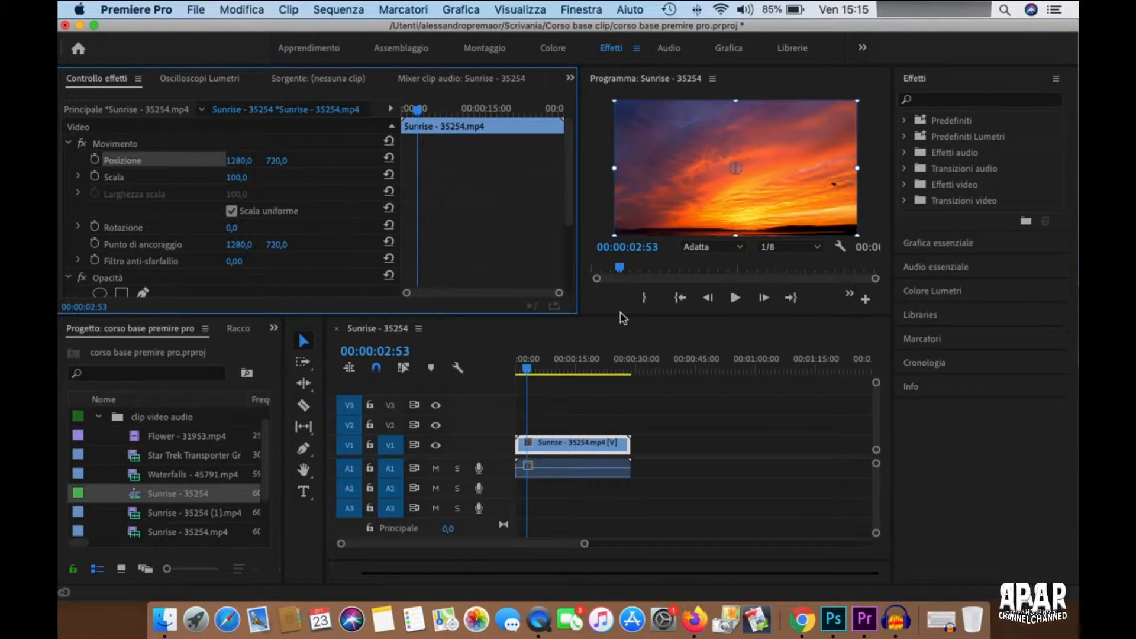
left_click_drag(623, 317, 624, 375)
left_click_drag(696, 180, 672, 225)
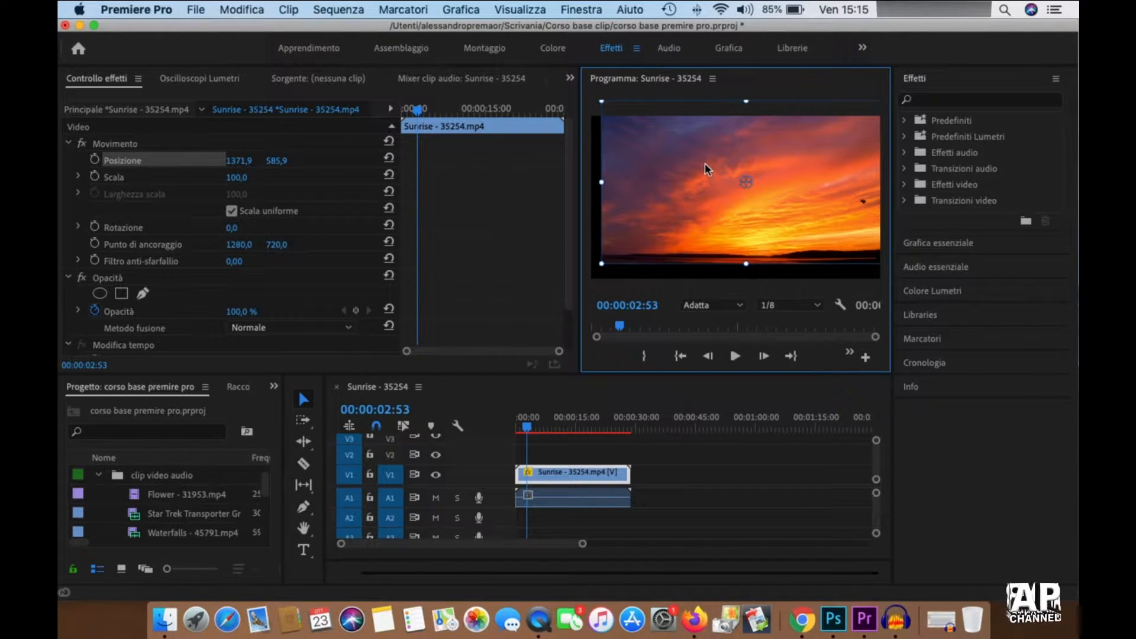
left_click(389, 159)
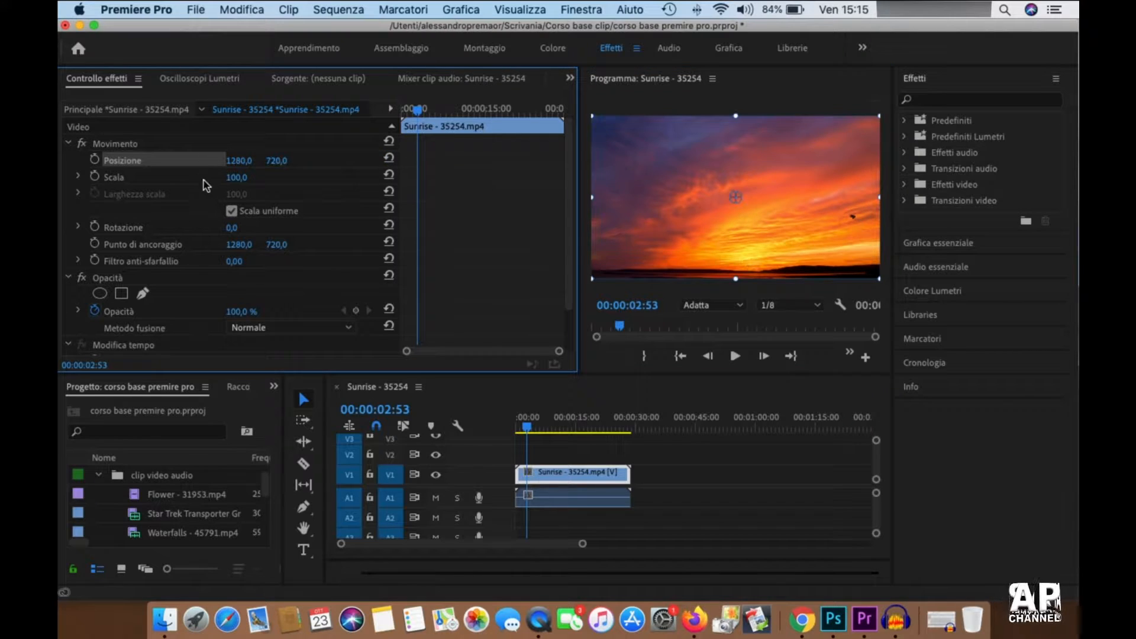
- Try enlarging the clip's Scala to 225 and rotating the clip, resetting both properties to their defaults
left_click(145, 179)
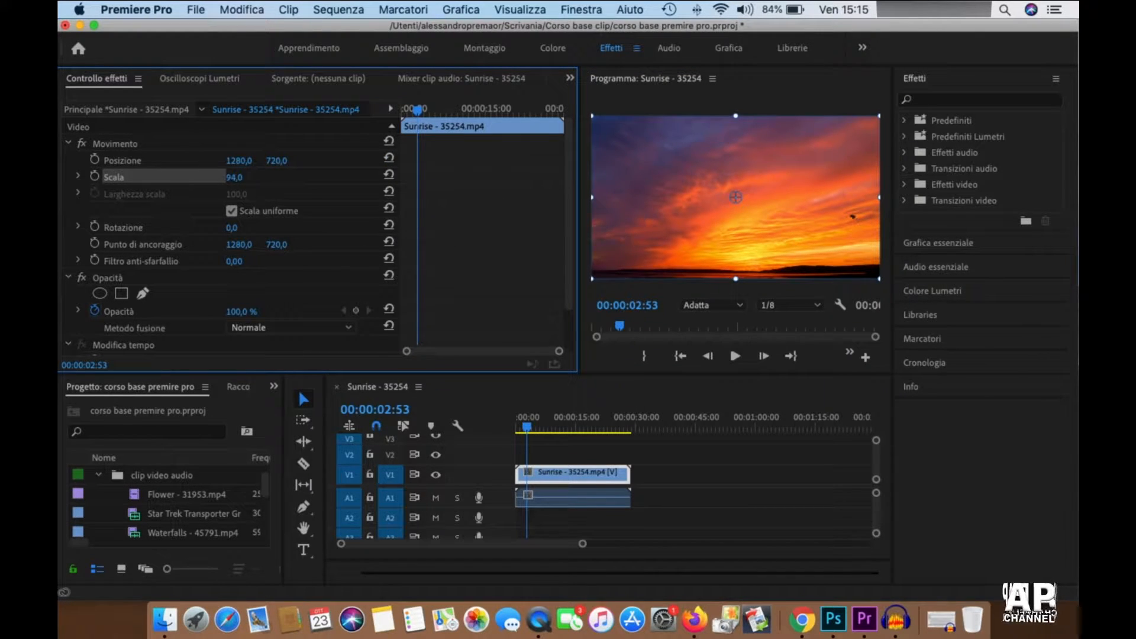
left_click_drag(235, 178, 335, 176)
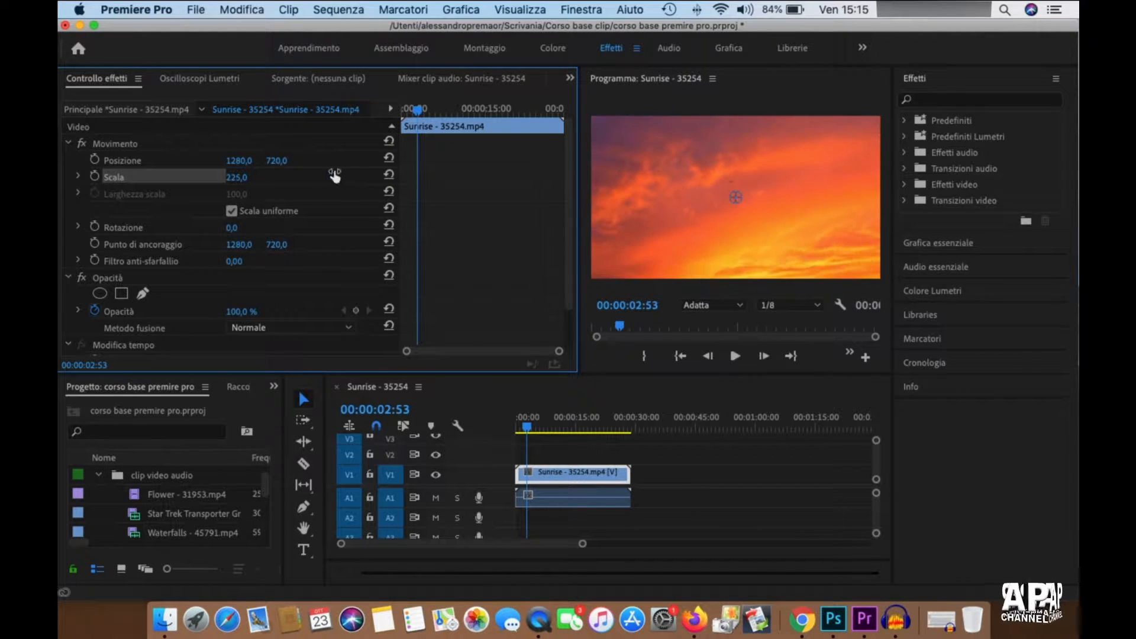
left_click(391, 175)
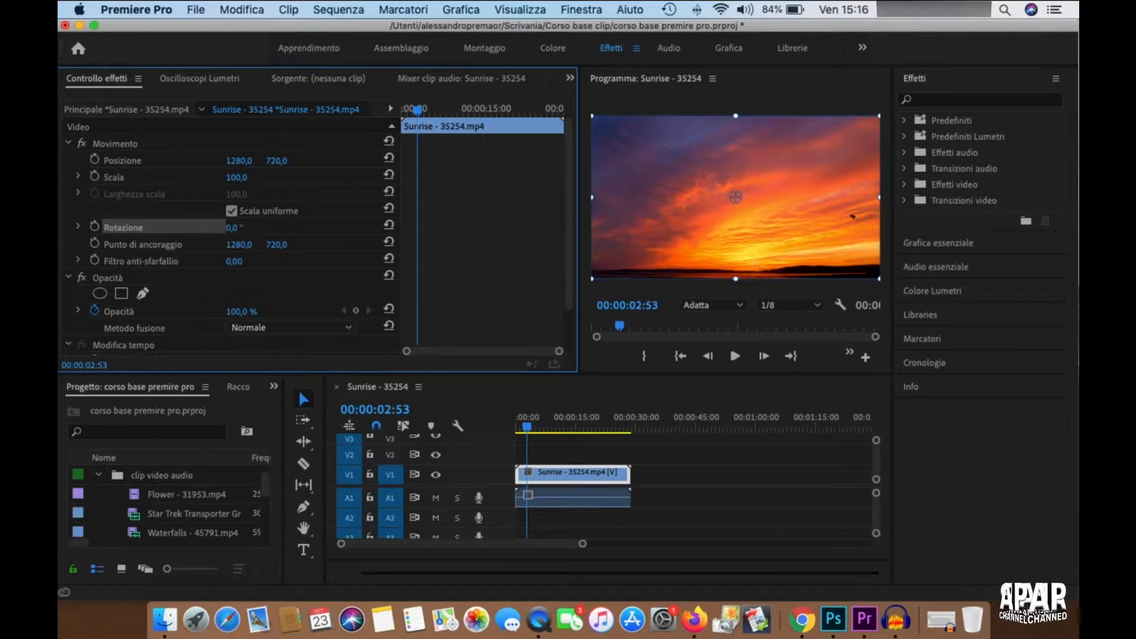
left_click_drag(232, 227, 436, 227)
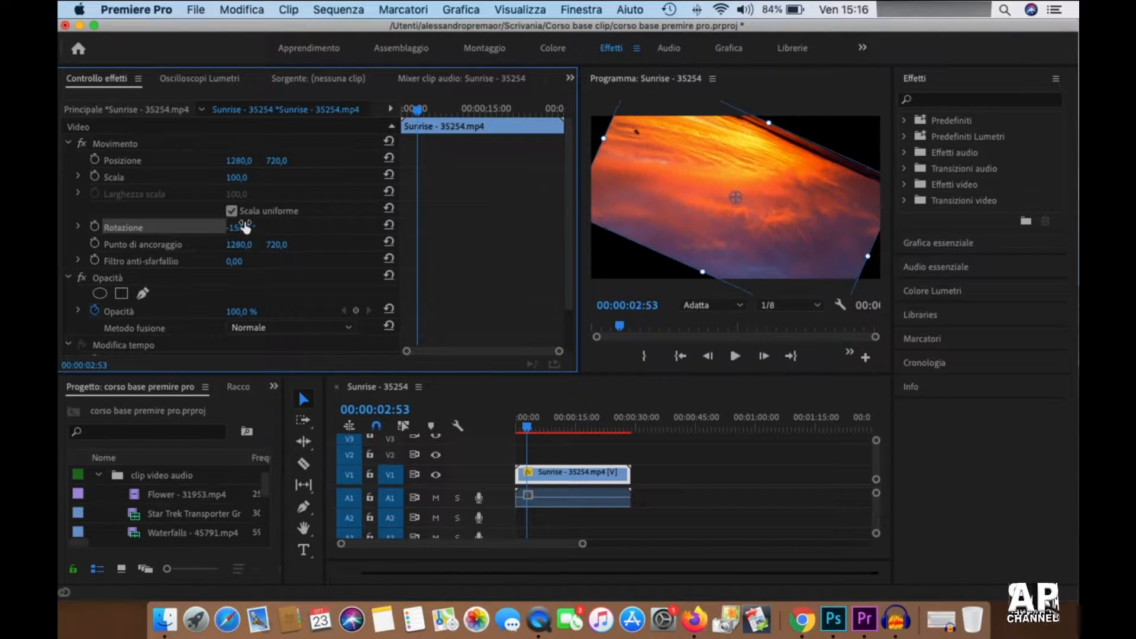
left_click(389, 226)
- Try rotating the clip to 1x3° around a Punto di ancoraggio moved to 924, 720, and reset both properties
left_click(148, 247)
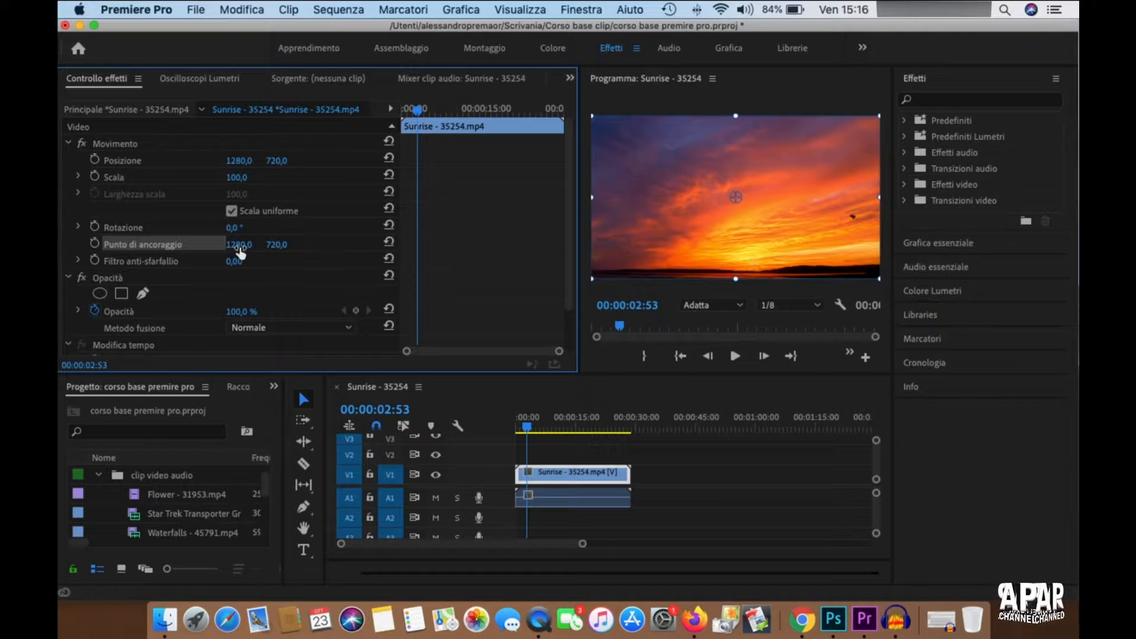
left_click_drag(236, 251, 36, 252)
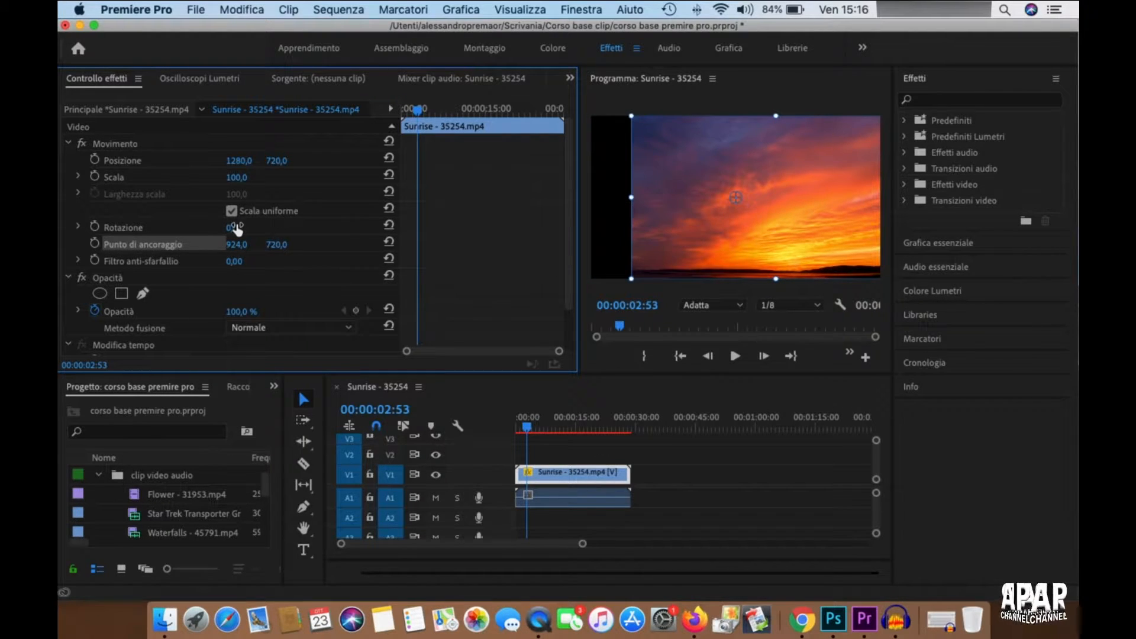
left_click_drag(233, 229, 447, 229)
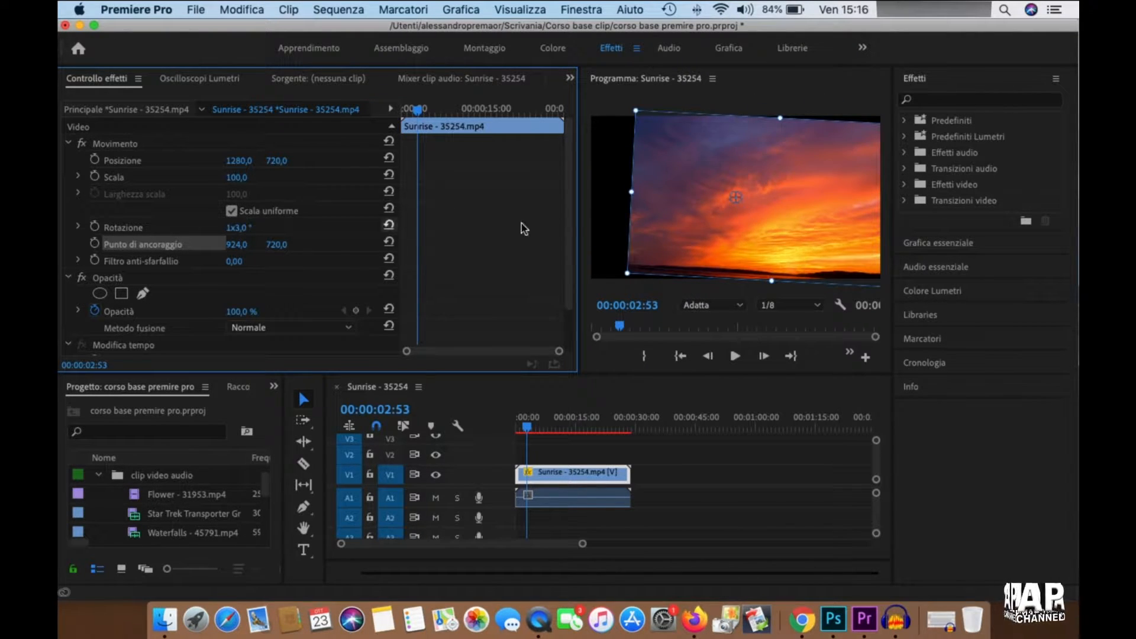
left_click(389, 241)
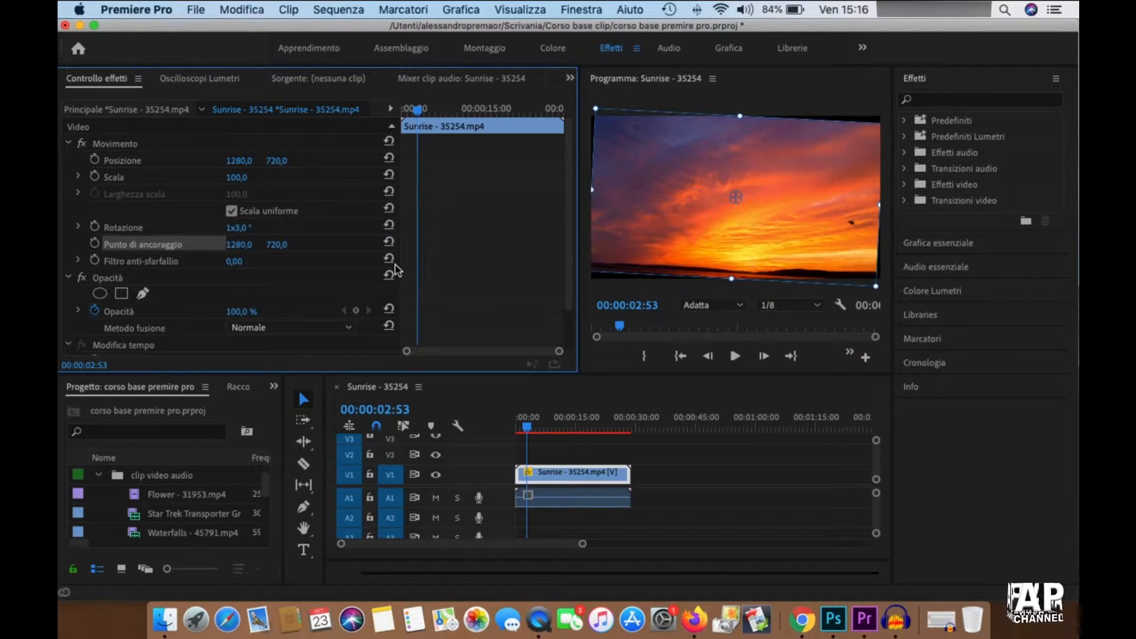
left_click(389, 225)
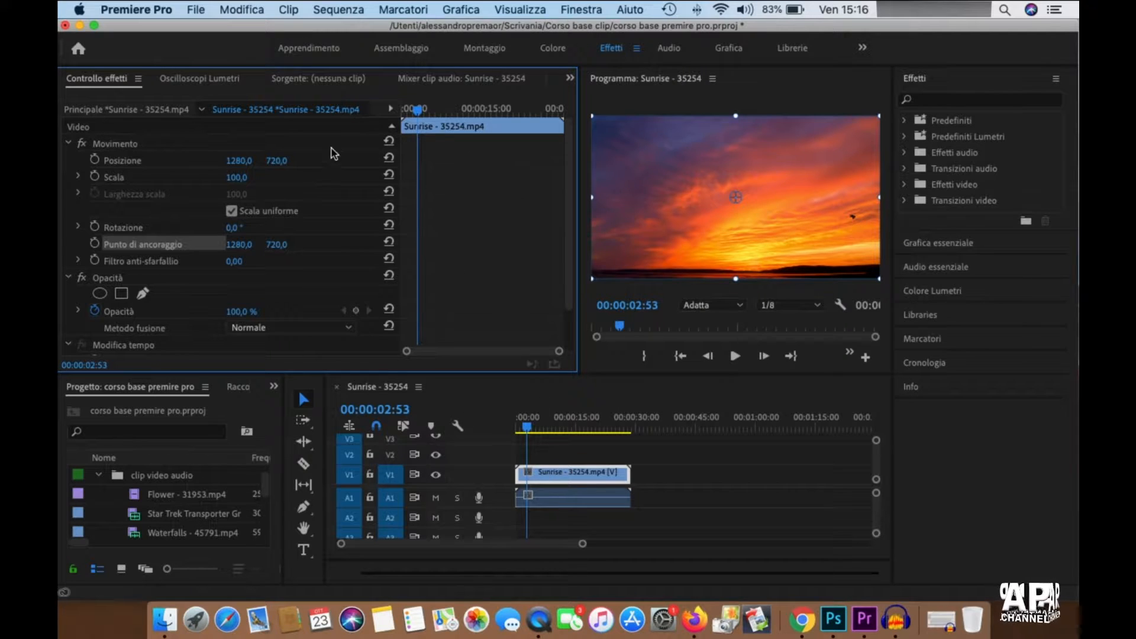
- Add a Posizione keyframe at the very start of the Sunrise clip and place the playhead on it
left_click_drag(417, 109, 404, 109)
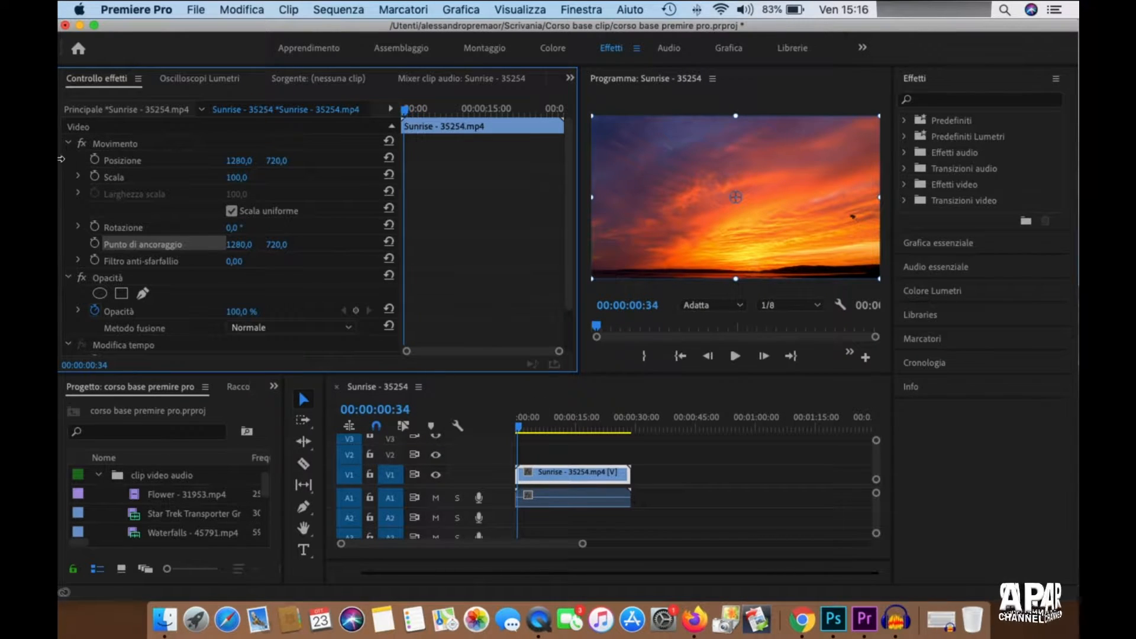
left_click(95, 161)
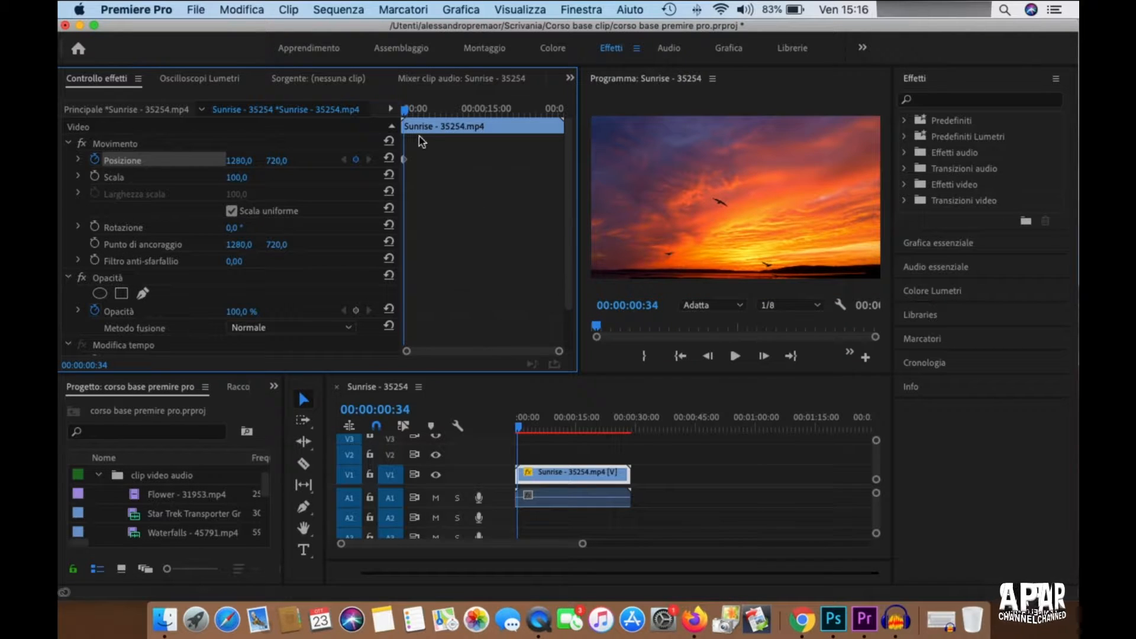
left_click_drag(402, 162, 399, 164)
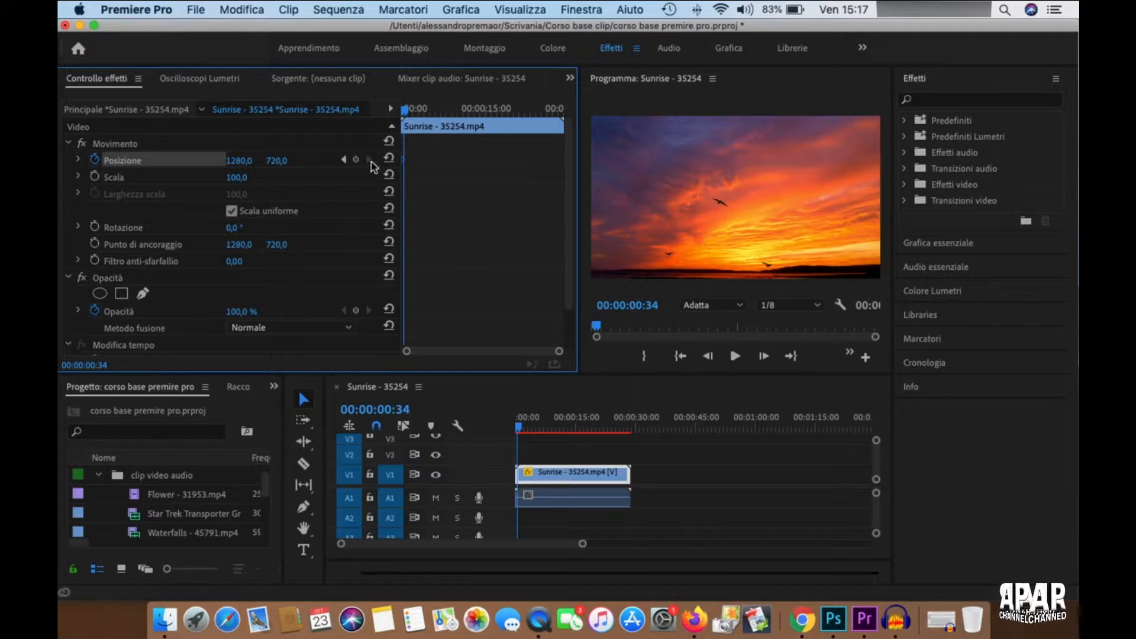
left_click(344, 160)
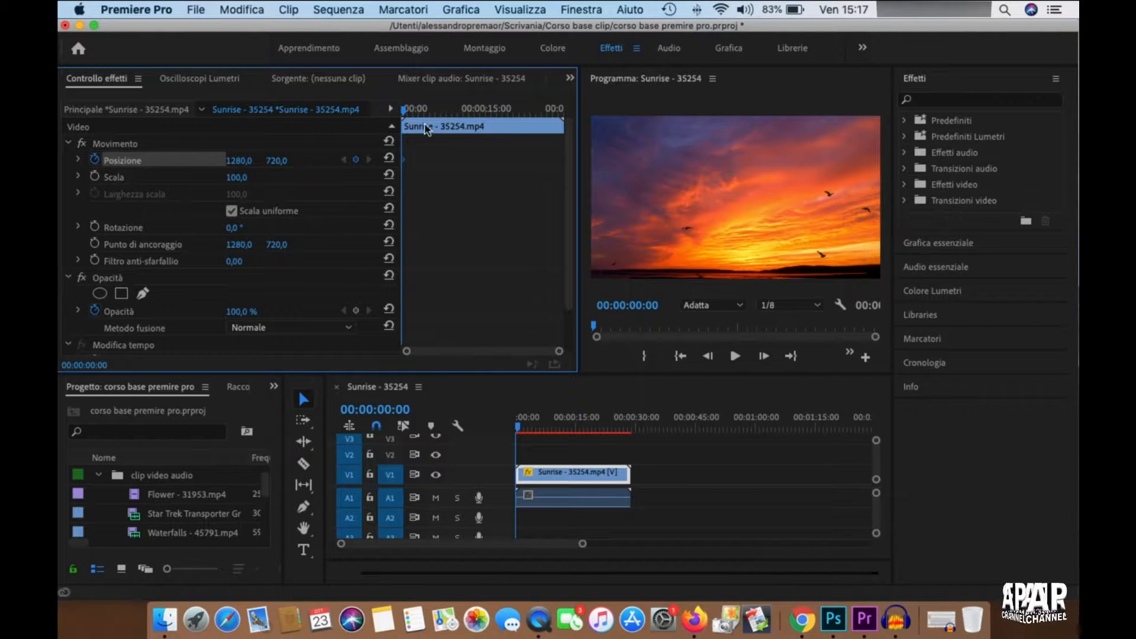
- Enable keyframing for Scala, Rotazione and Punto di ancoraggio at the start of the clip
left_click(94, 176)
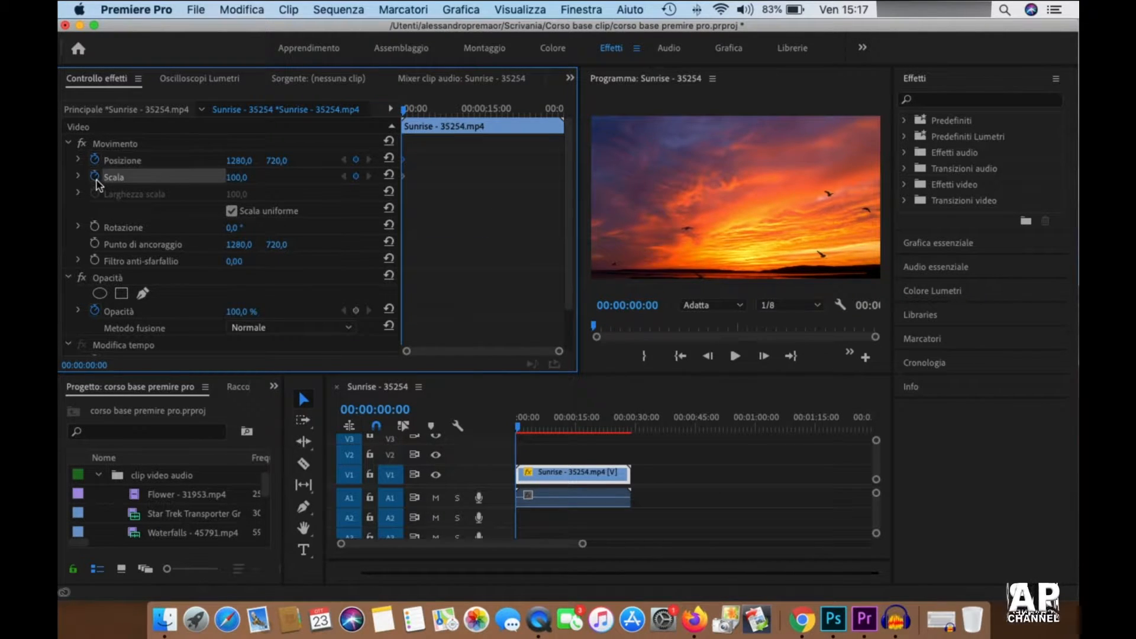
left_click(94, 227)
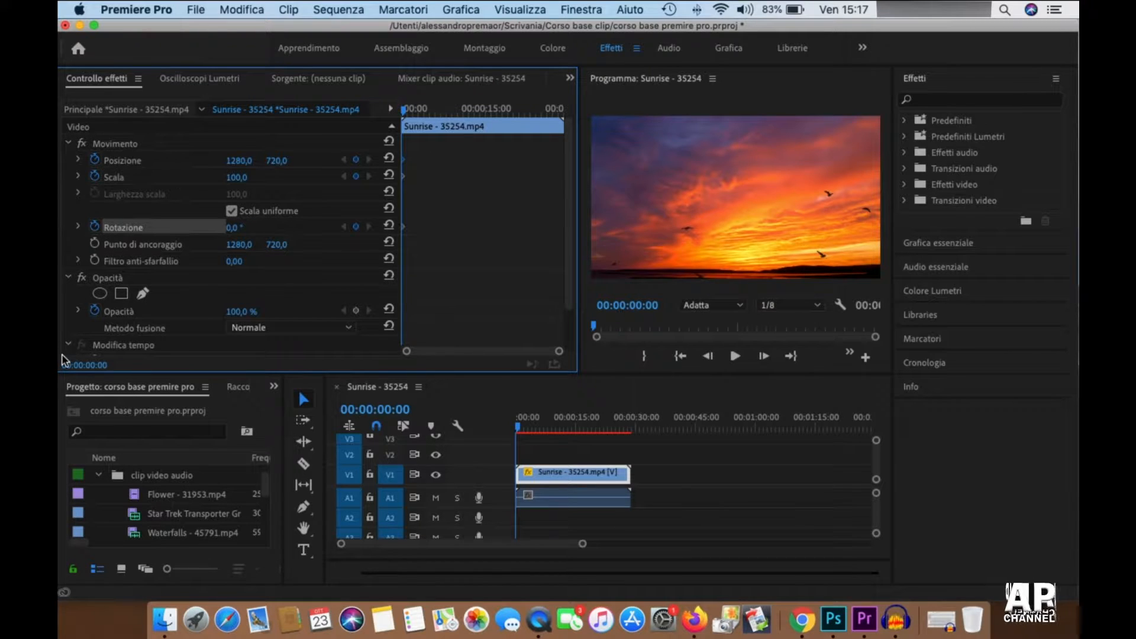
left_click(96, 244)
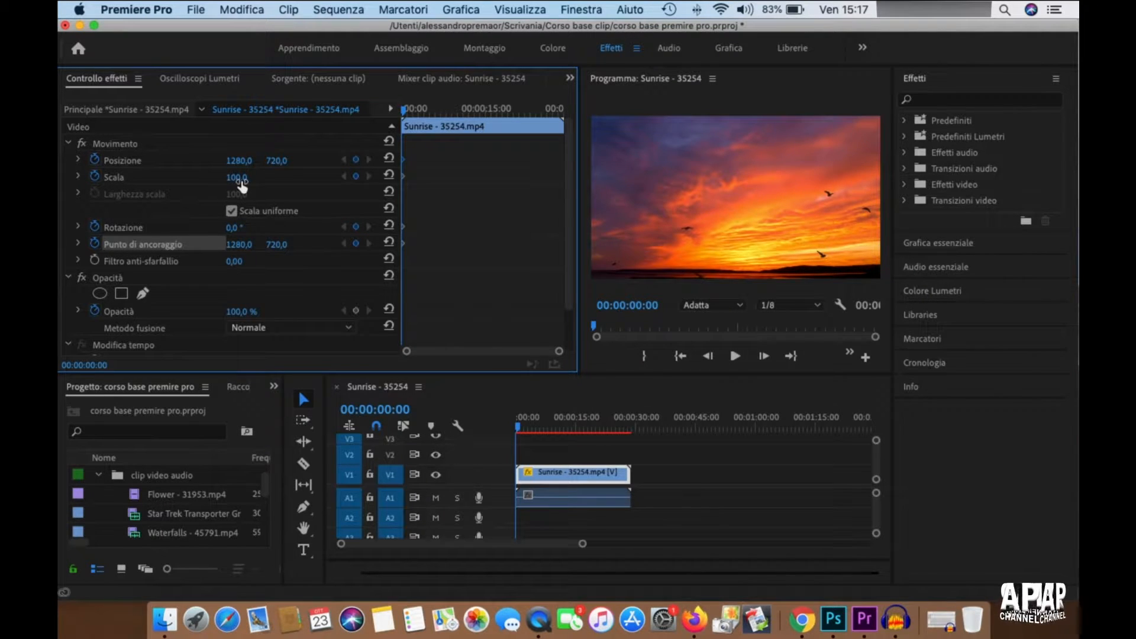
- Set the clip's Scala to 61 at the first keyframe and turn off uniform scaling
left_click_drag(236, 177, 205, 177)
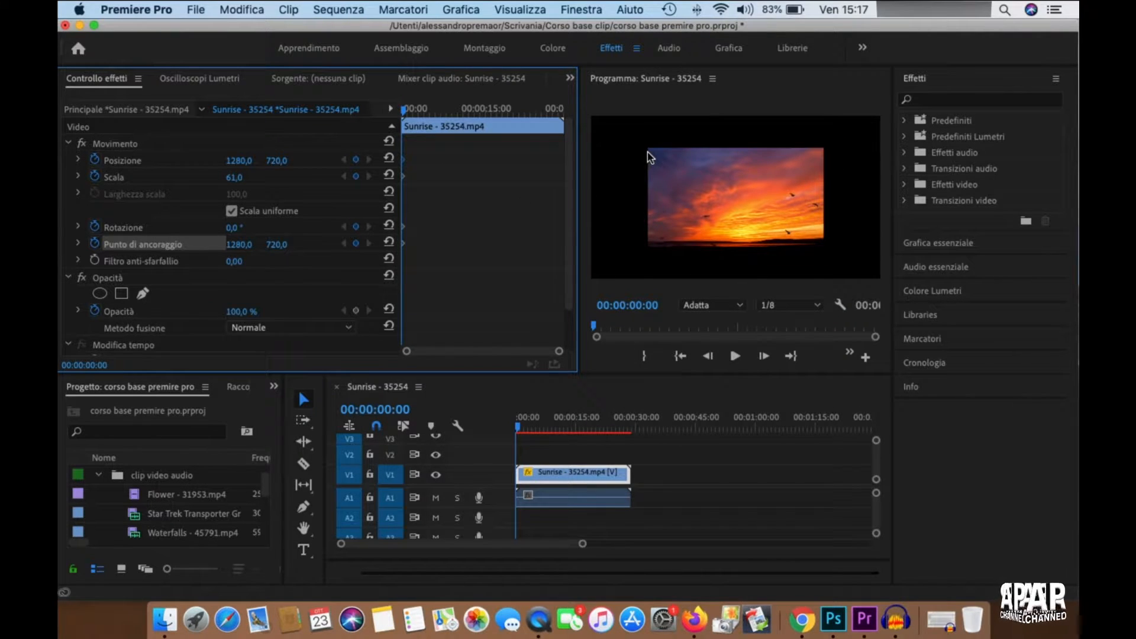
left_click(232, 212)
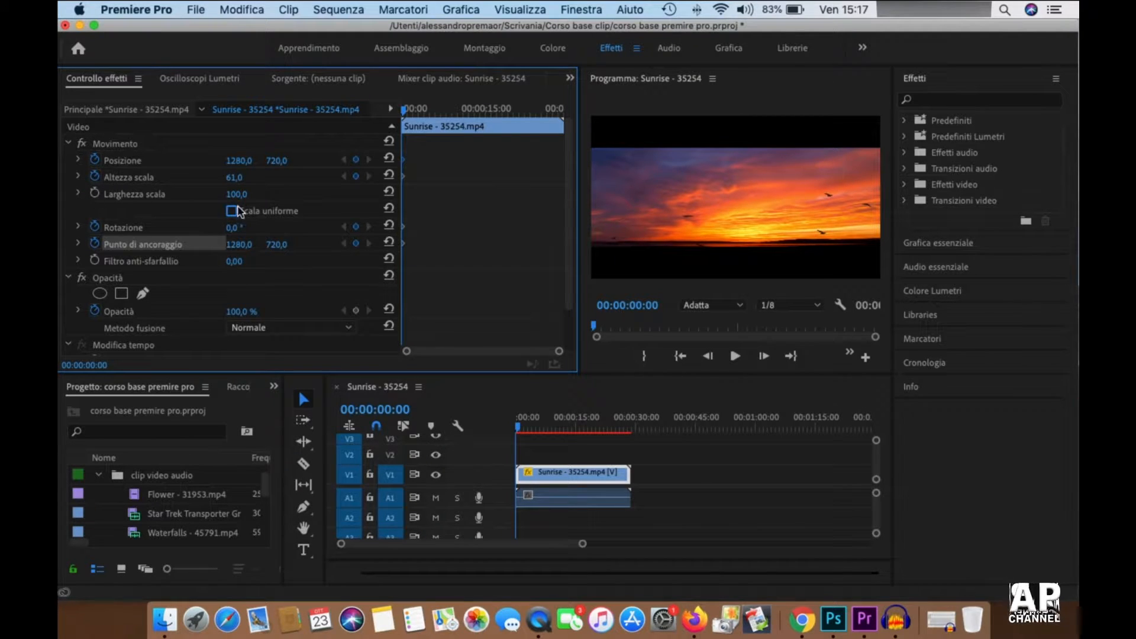
- Try increasing the clip's Larghezza scala to 113.8 and reset it to the default
left_click(79, 193)
left_click_drag(233, 223, 260, 281)
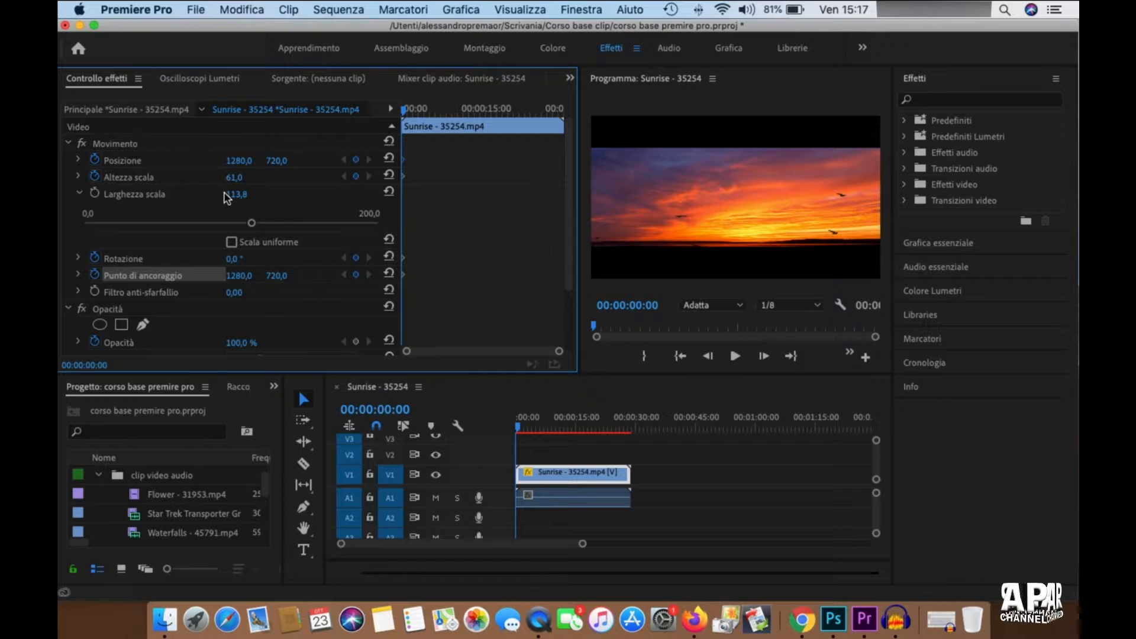
left_click(389, 192)
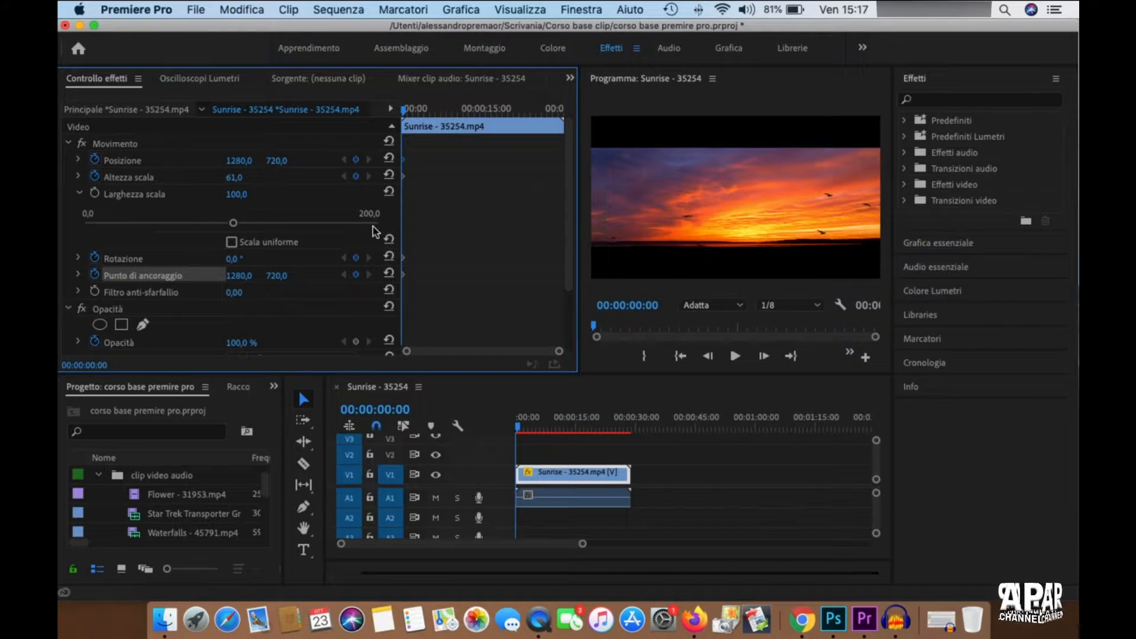
- Turn uniform scaling back on for the Sunrise clip and collapse the Larghezza scala settings
left_click(232, 242)
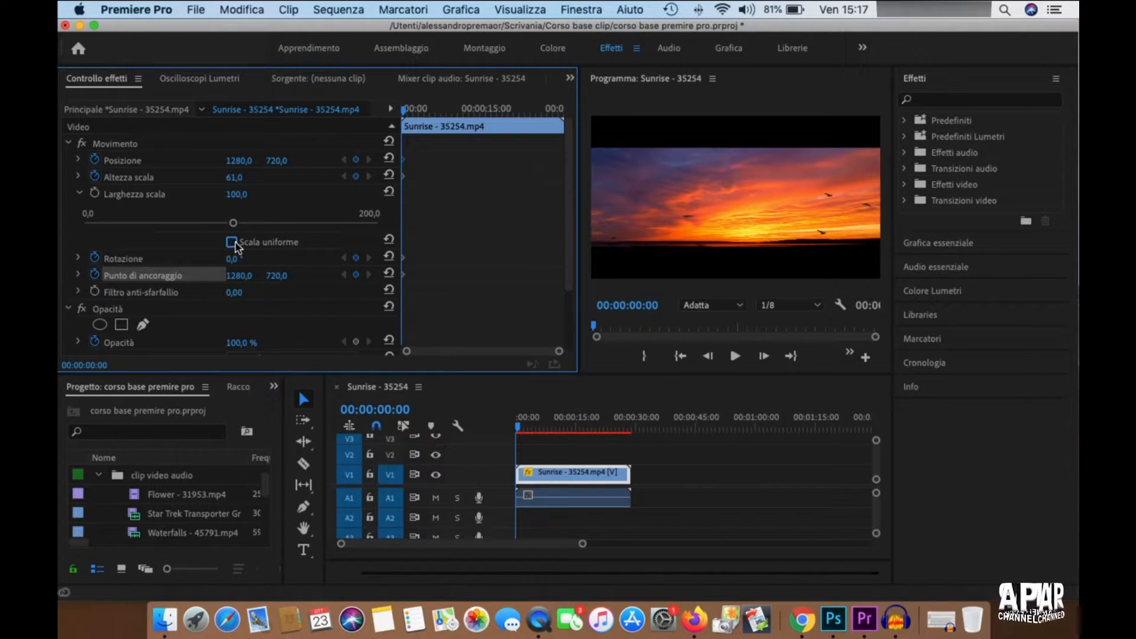
left_click(79, 193)
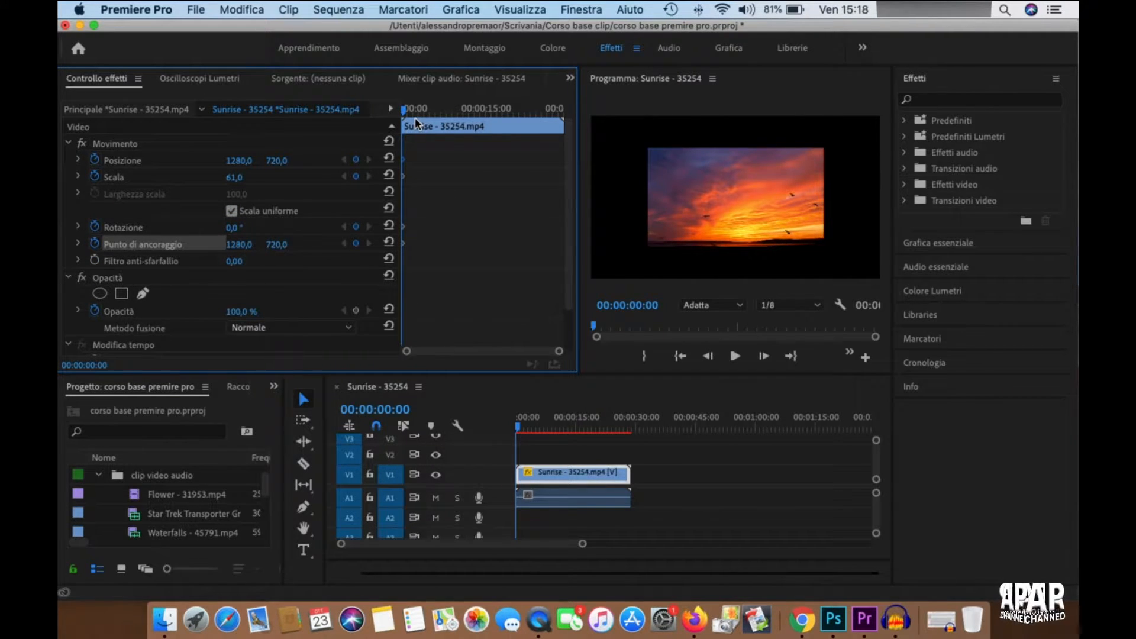
- Add a second Scala keyframe at 00:00:06:42 and set it to 100
left_click_drag(407, 114, 438, 116)
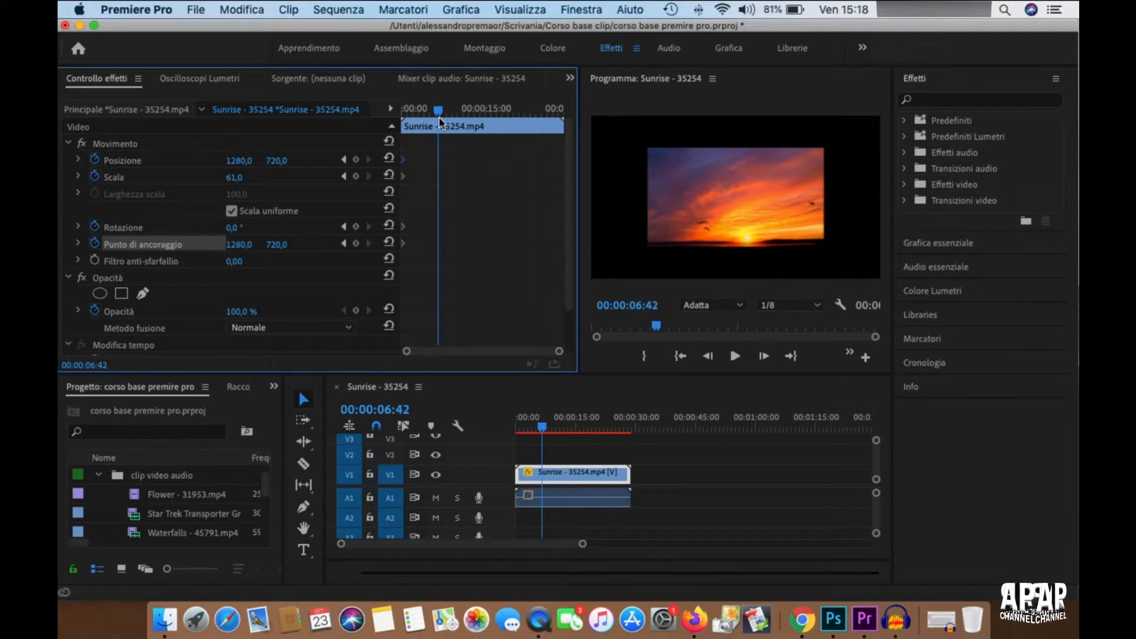
left_click(355, 177)
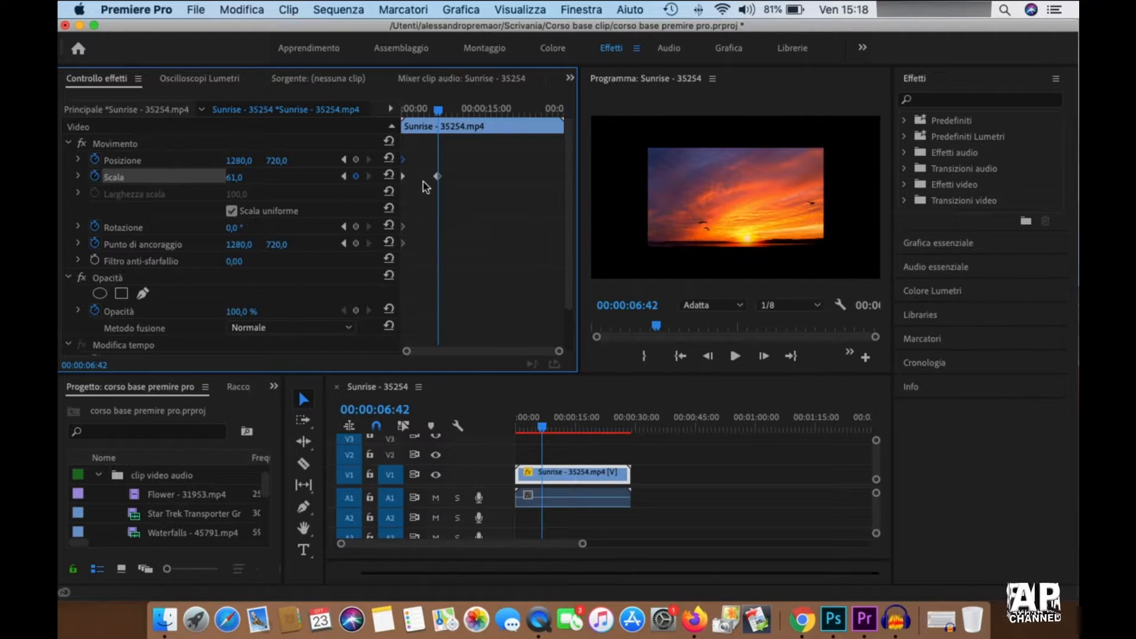
left_click_drag(233, 178, 257, 177)
- Play the scale animation from the start of the clip past the second keyframe, then move back to 00:00:06:25
left_click_drag(440, 108, 403, 112)
key("space")
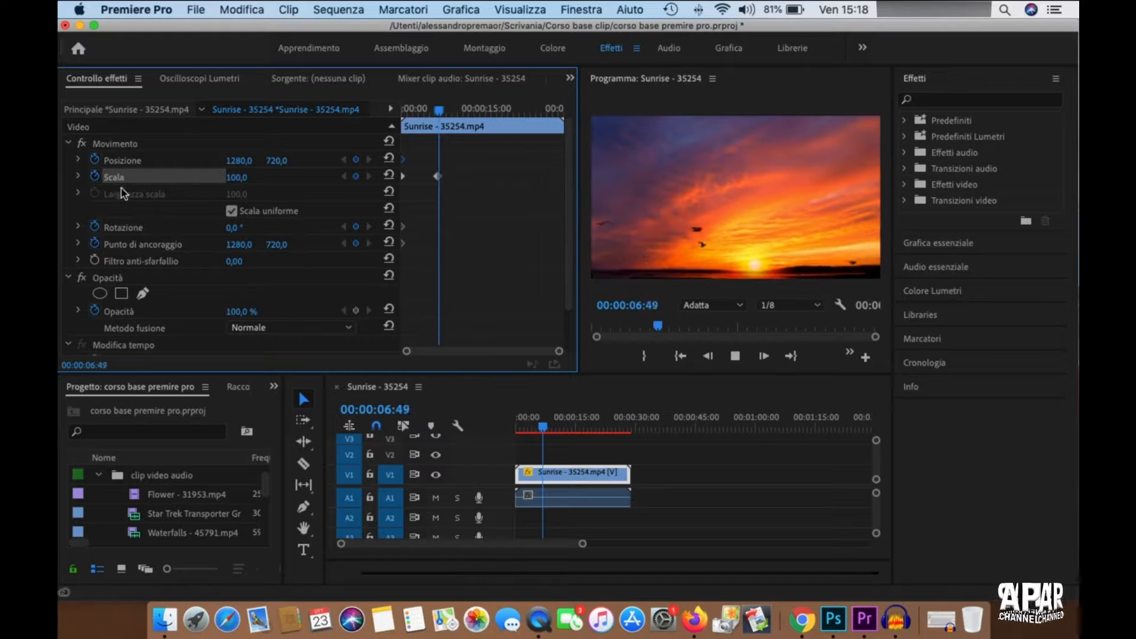
key("space")
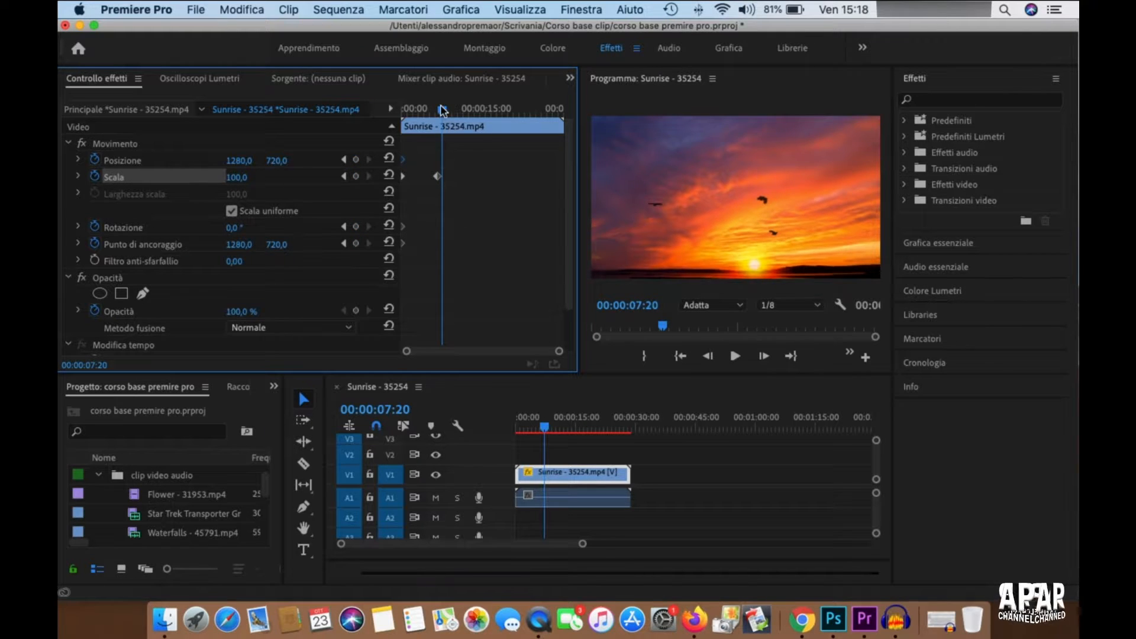
left_click_drag(442, 114, 436, 145)
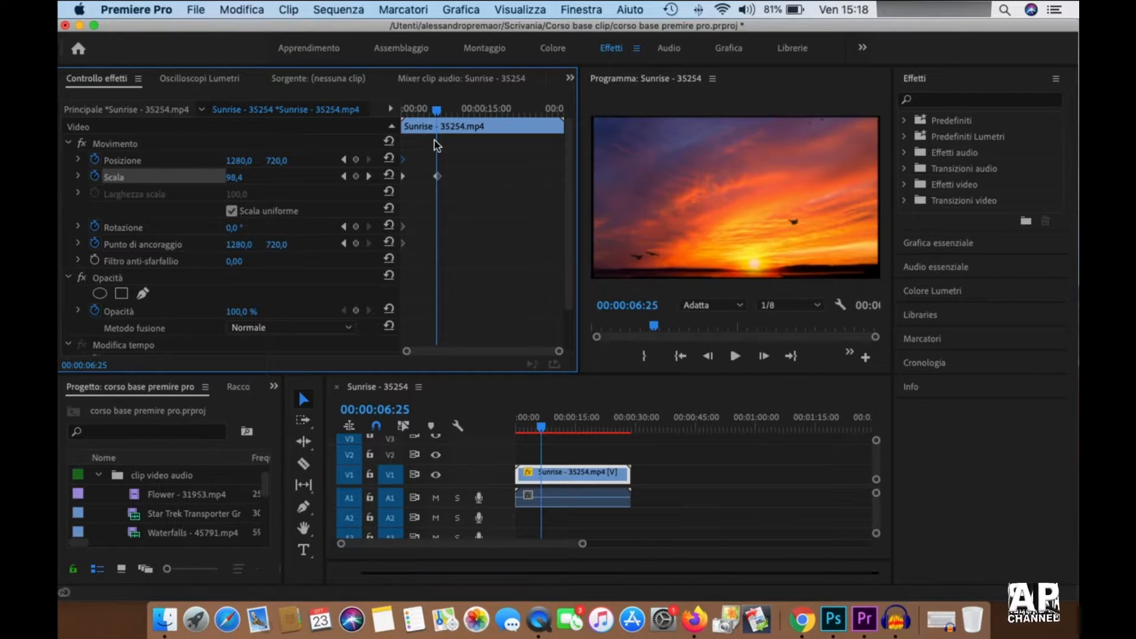
- Set the first Scala keyframe to 622 and the clip's Posizione at 00:00:06:42 to 1781, 317
left_click(343, 175)
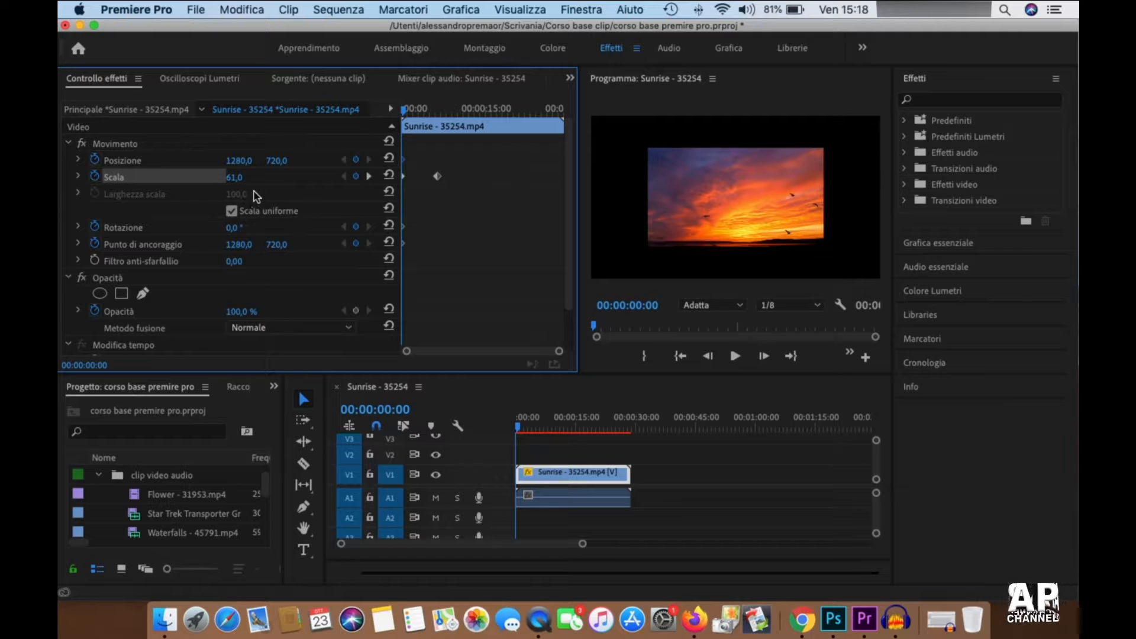
left_click_drag(236, 177, 566, 177)
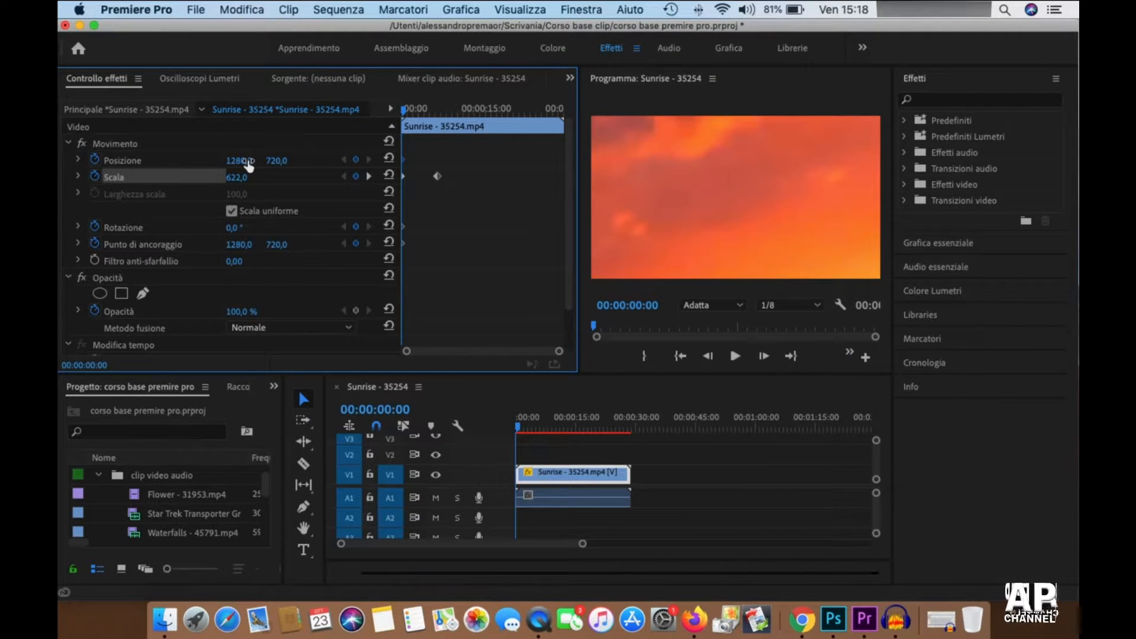
left_click(368, 176)
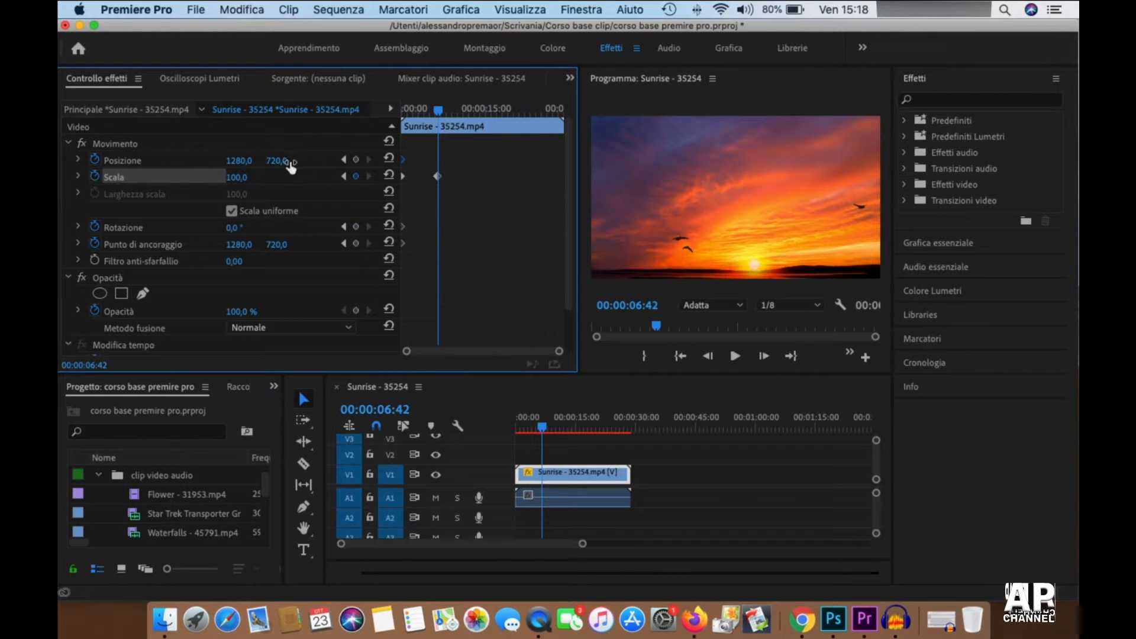
left_click_drag(239, 160, 535, 161)
left_click_drag(281, 160, 42, 160)
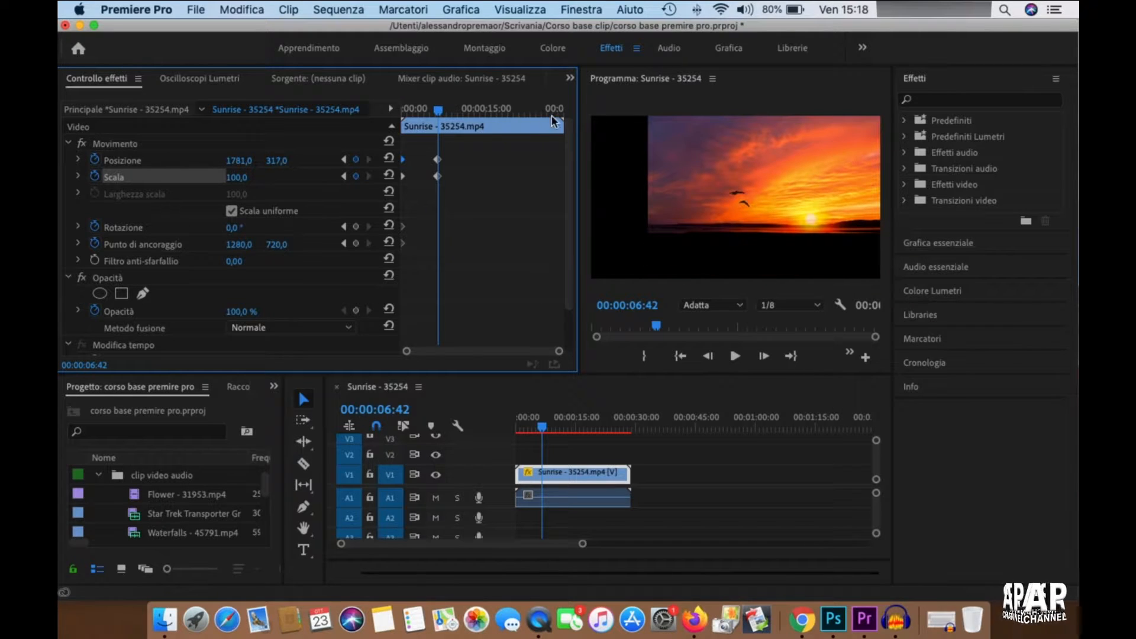
- Play the sequence from the beginning to preview the combined position and scale animation
key("Home")
key("space")
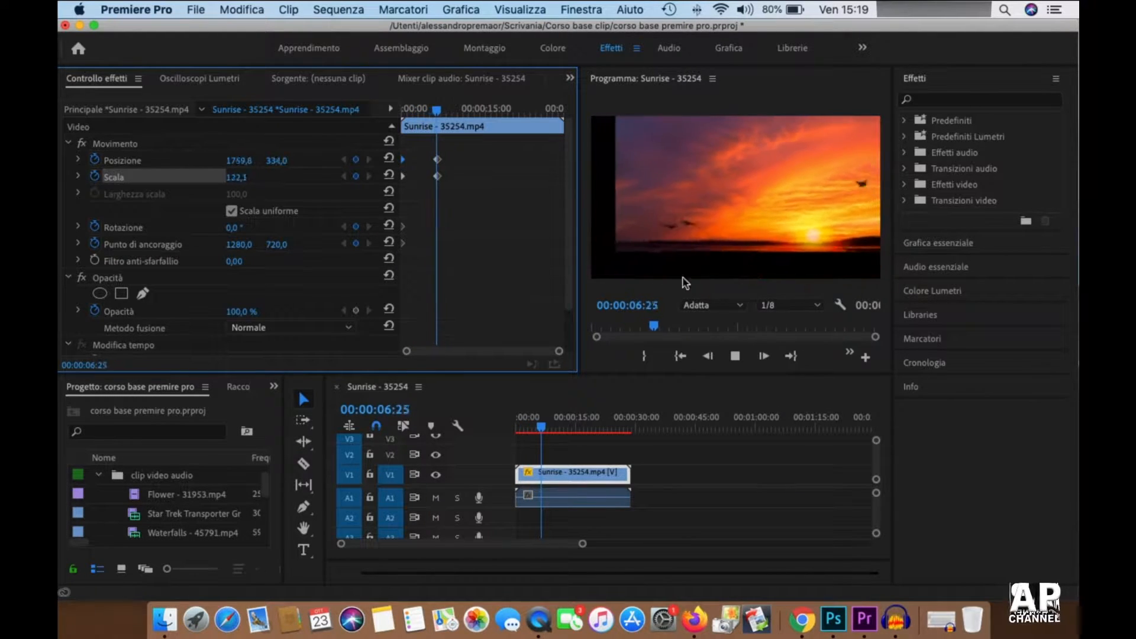
key("space")
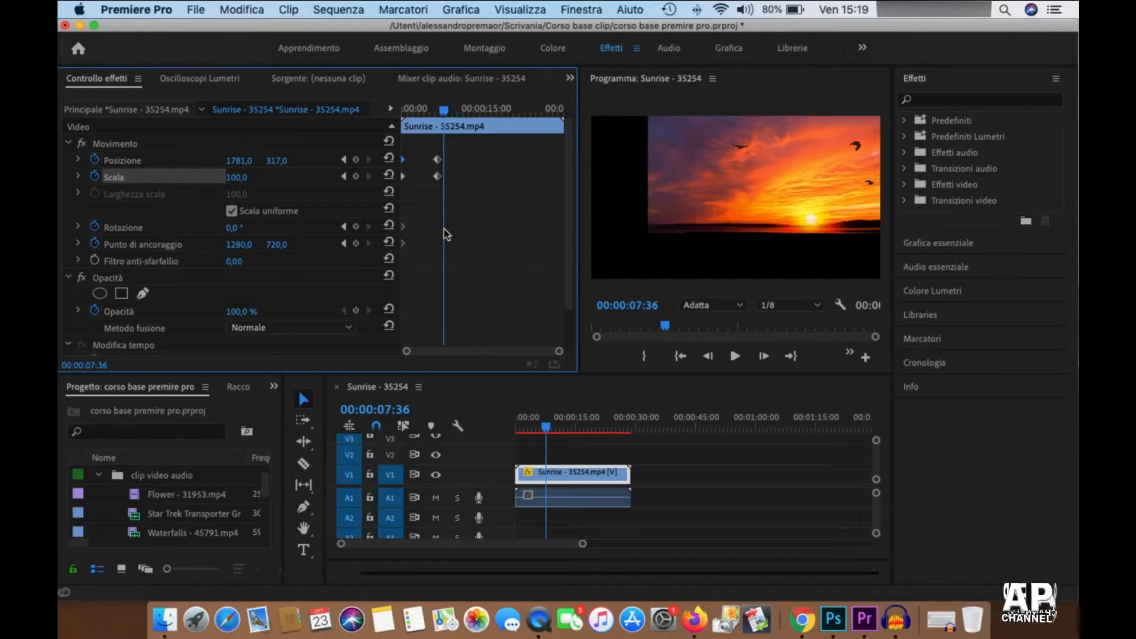
- Delete the Posizione and Scala keyframes at 00:00:06:42
left_click(437, 175)
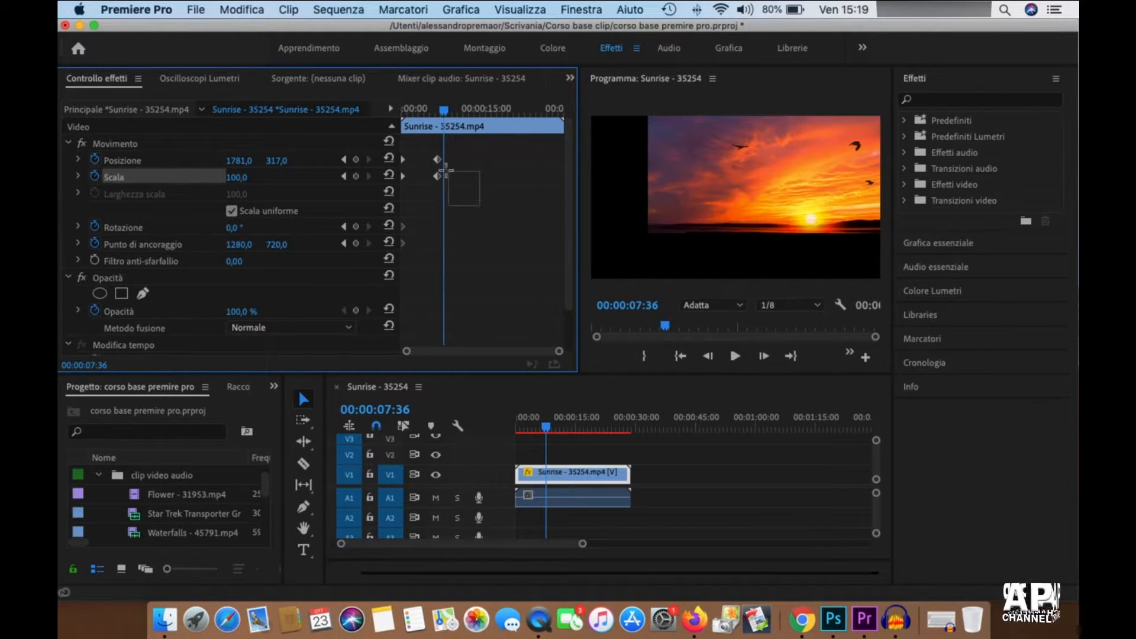
key("Delete")
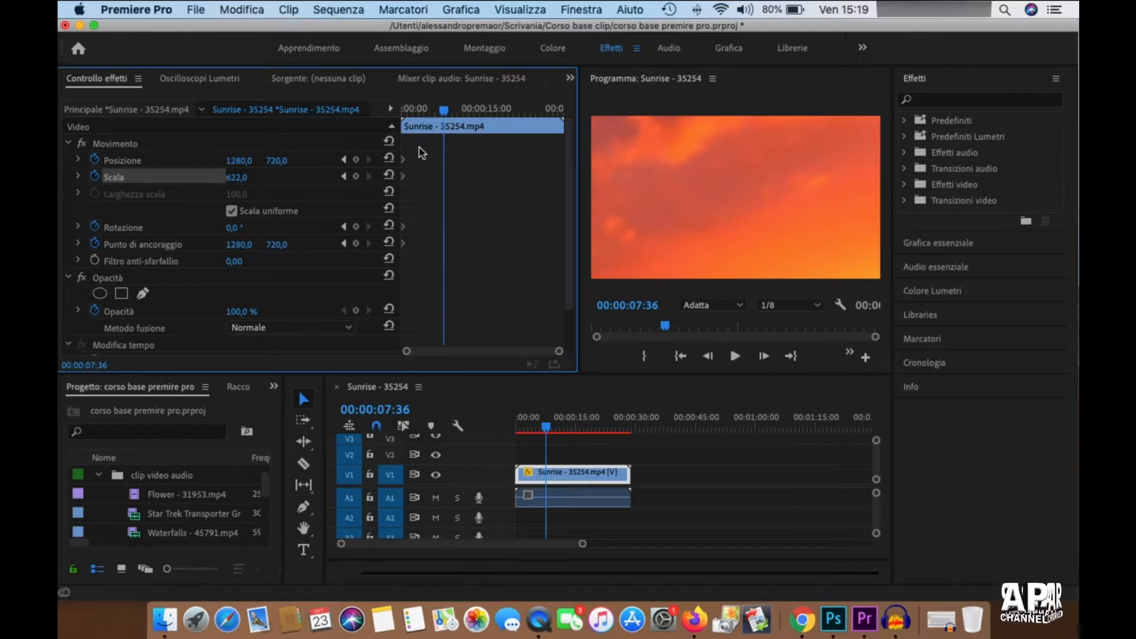
- Return to the keyframes at the start of the clip and set Scala to 0
left_click(345, 227)
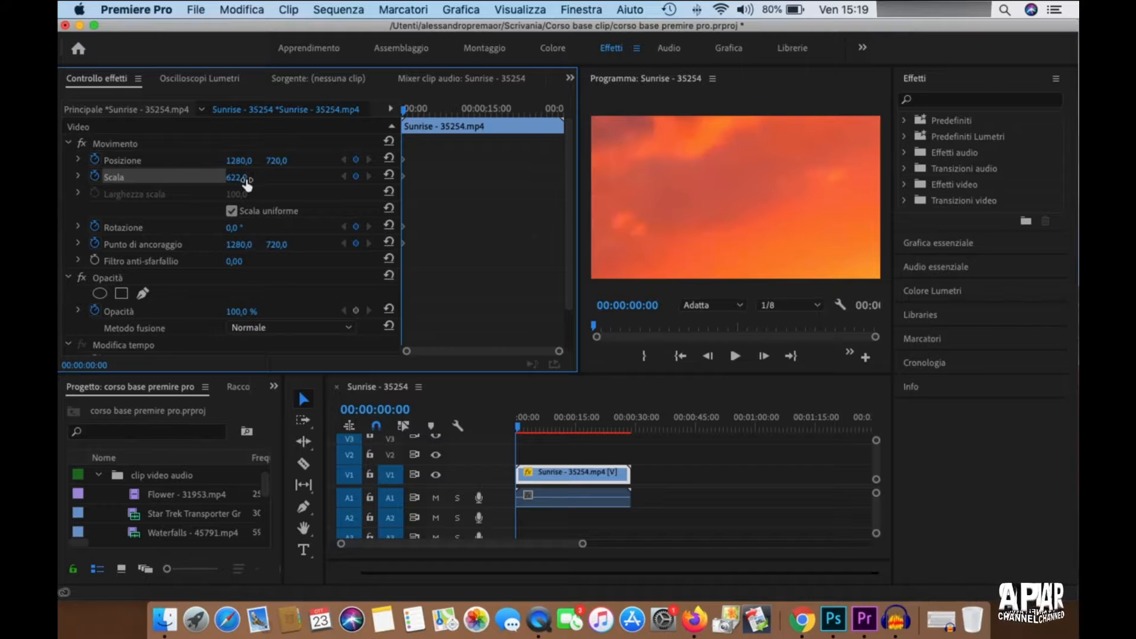
left_click(387, 175)
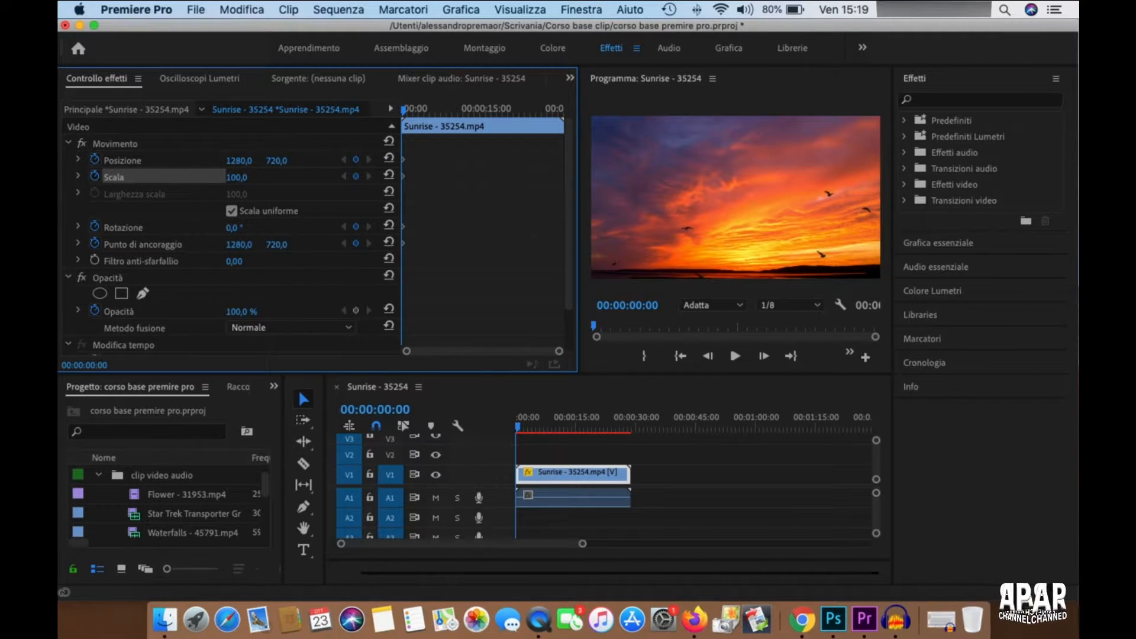
left_click_drag(236, 177, 213, 177)
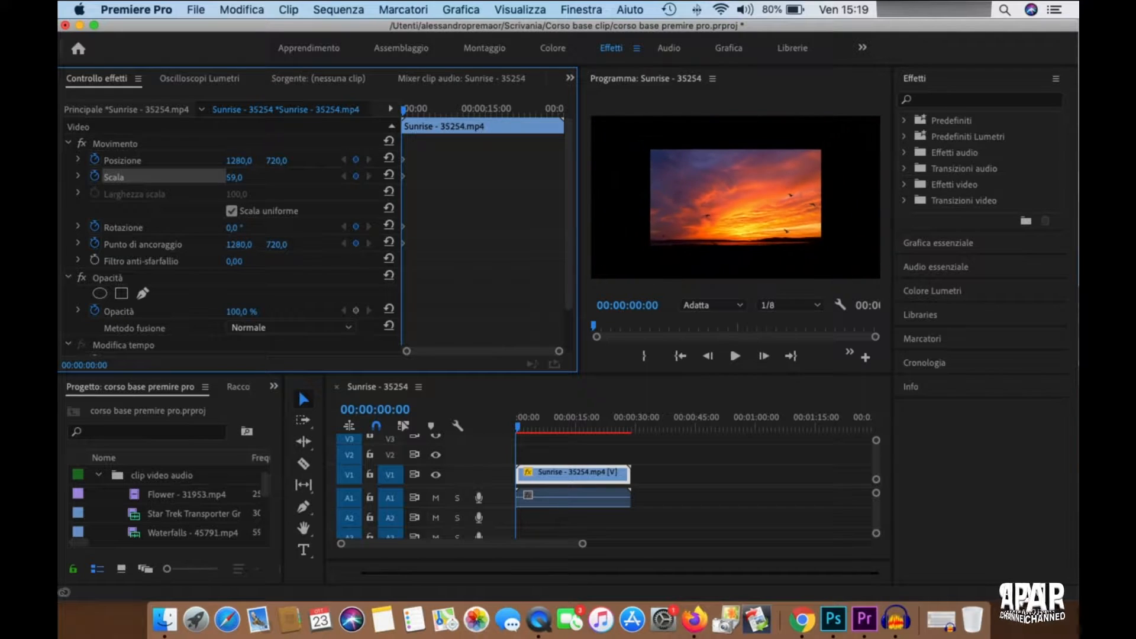
left_click(234, 177)
type("0")
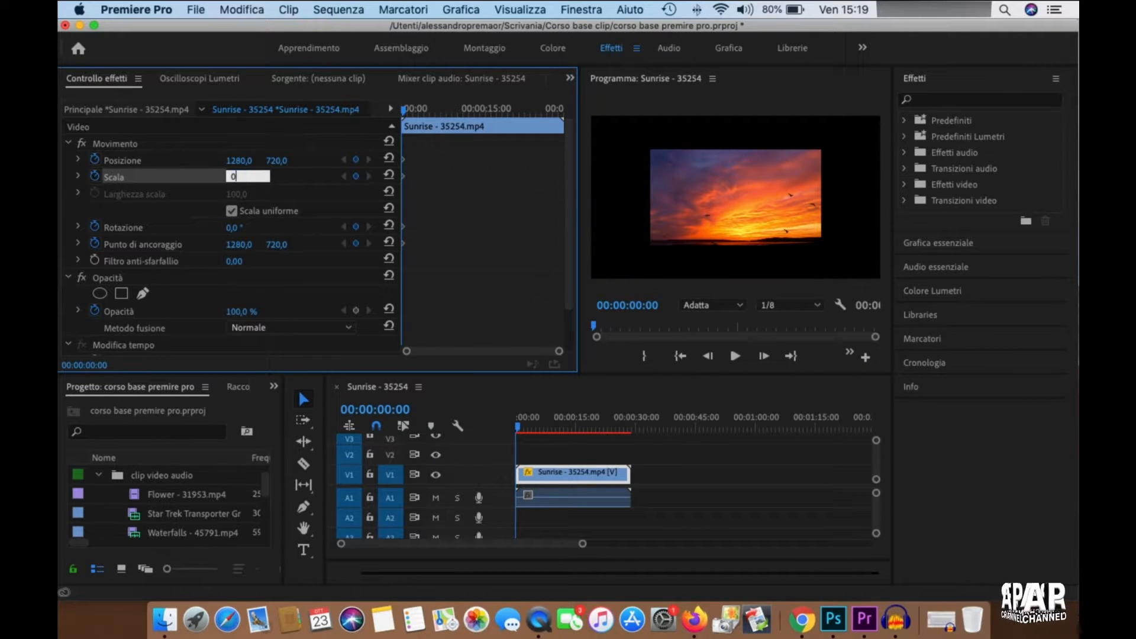
key("Return")
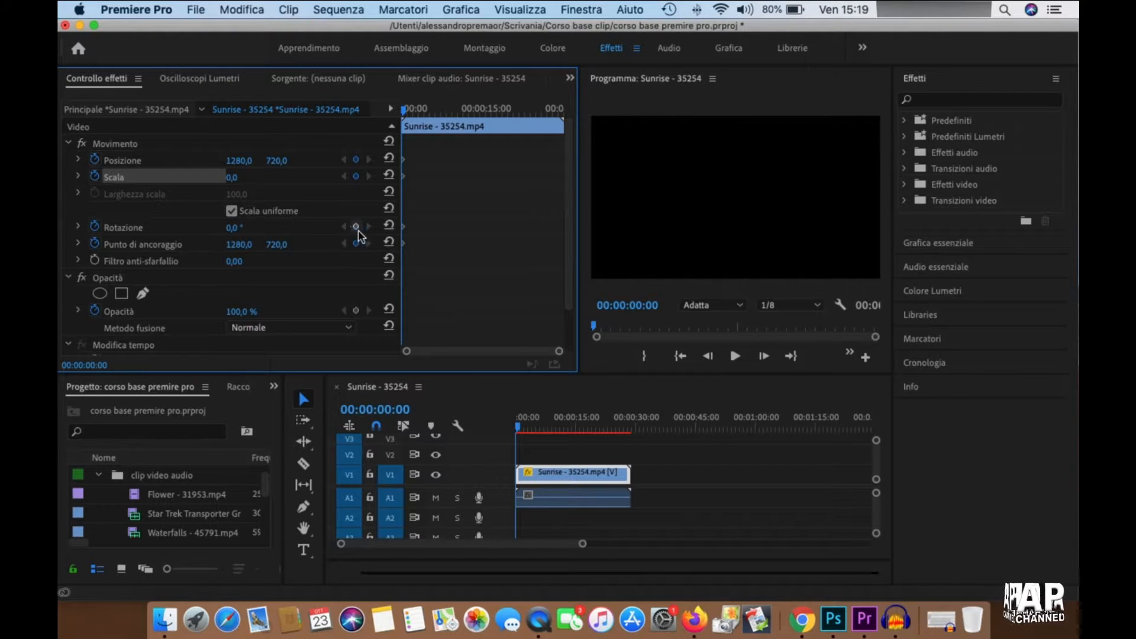
- At 00:00:05:51, add a Rotazione keyframe of 10x0,0° and reset Scala to 100
left_click_drag(403, 110, 434, 113)
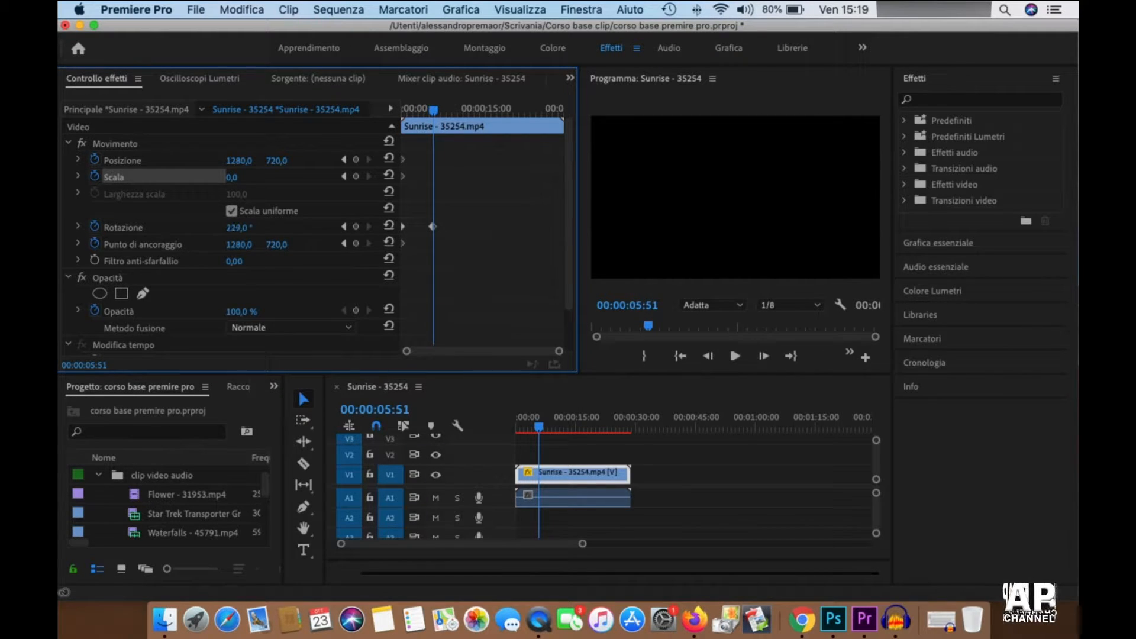
left_click_drag(239, 229, 255, 228)
left_click(249, 229)
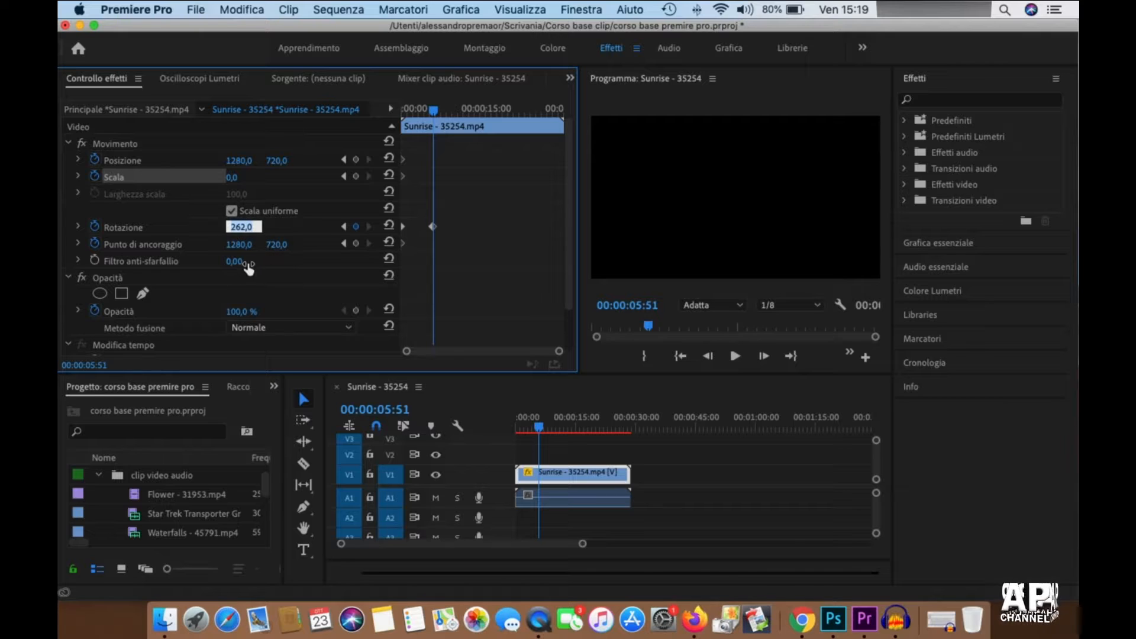
type("0")
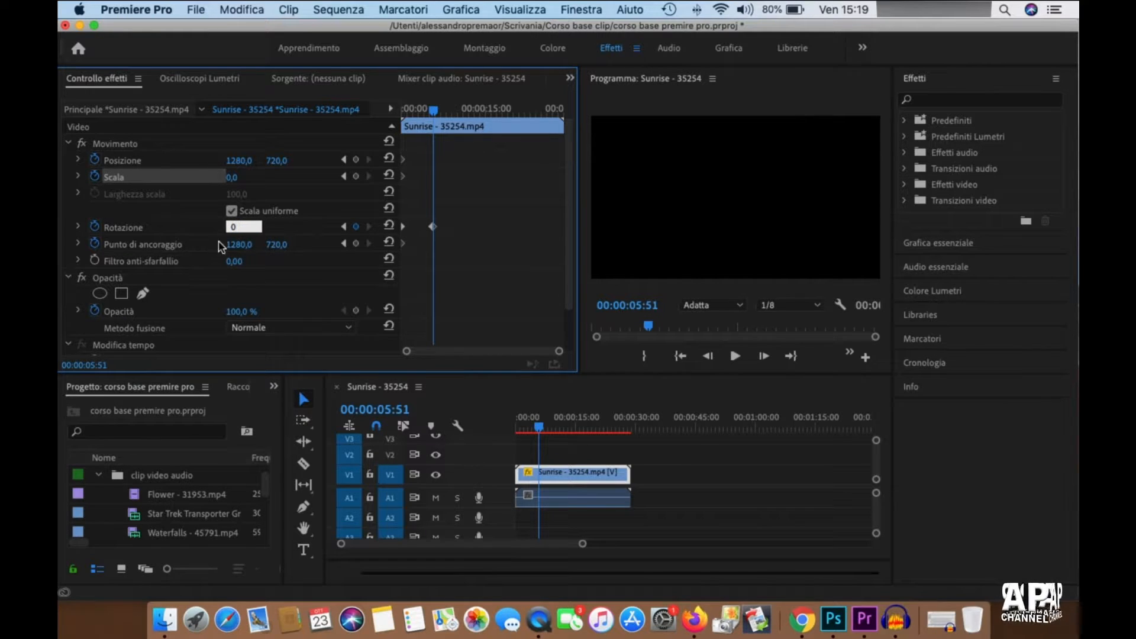
key("Return")
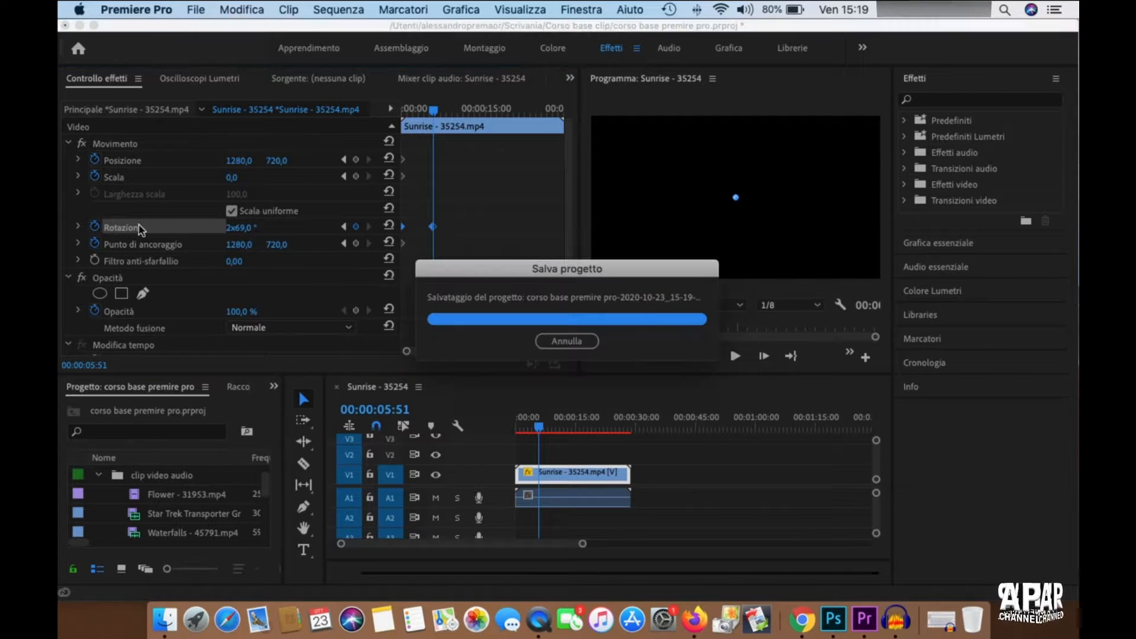
left_click(243, 228)
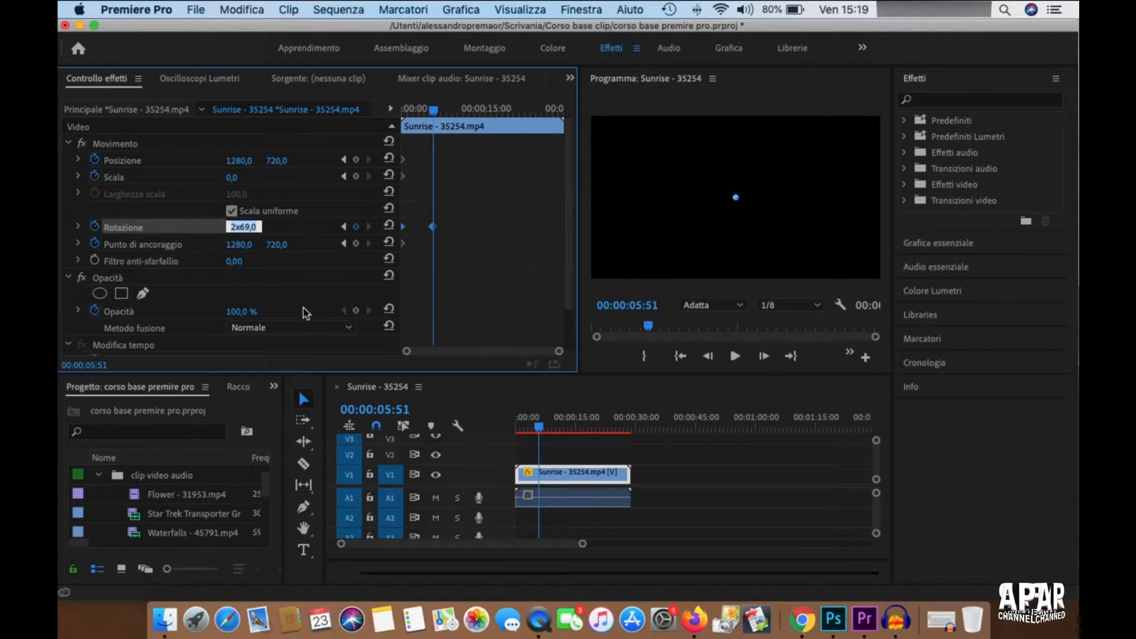
key("Right")
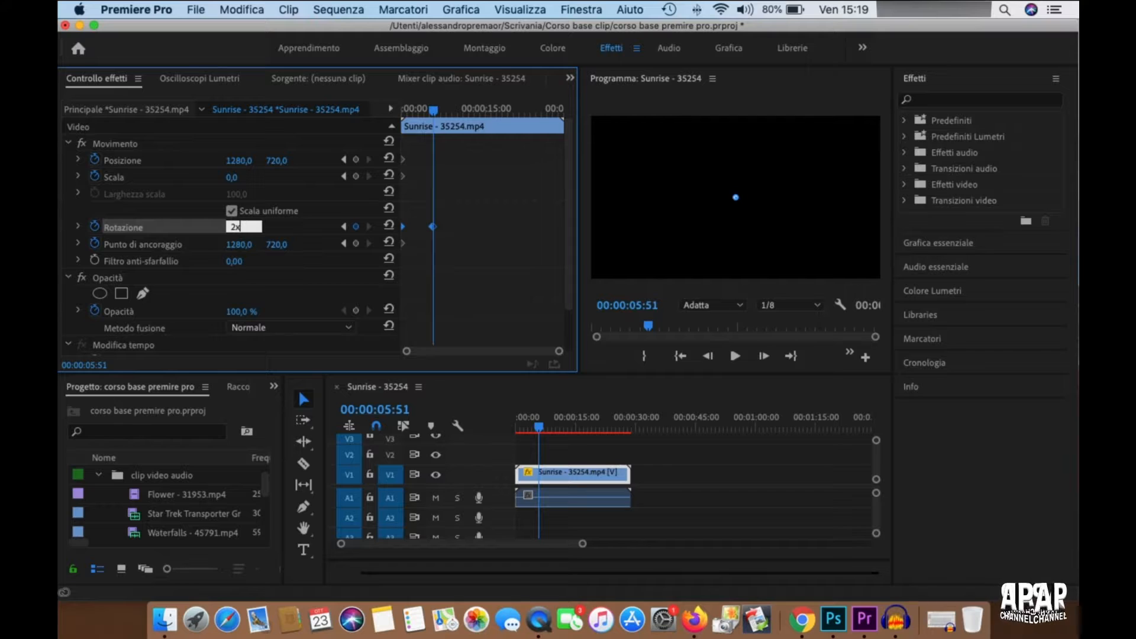
type("0x0")
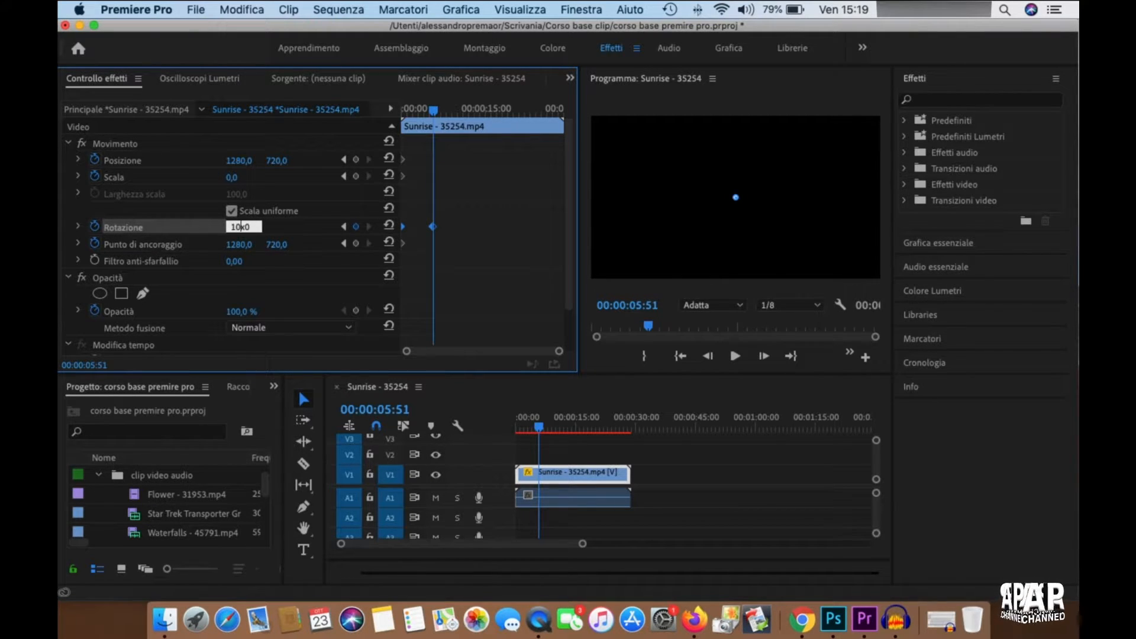
key("Return")
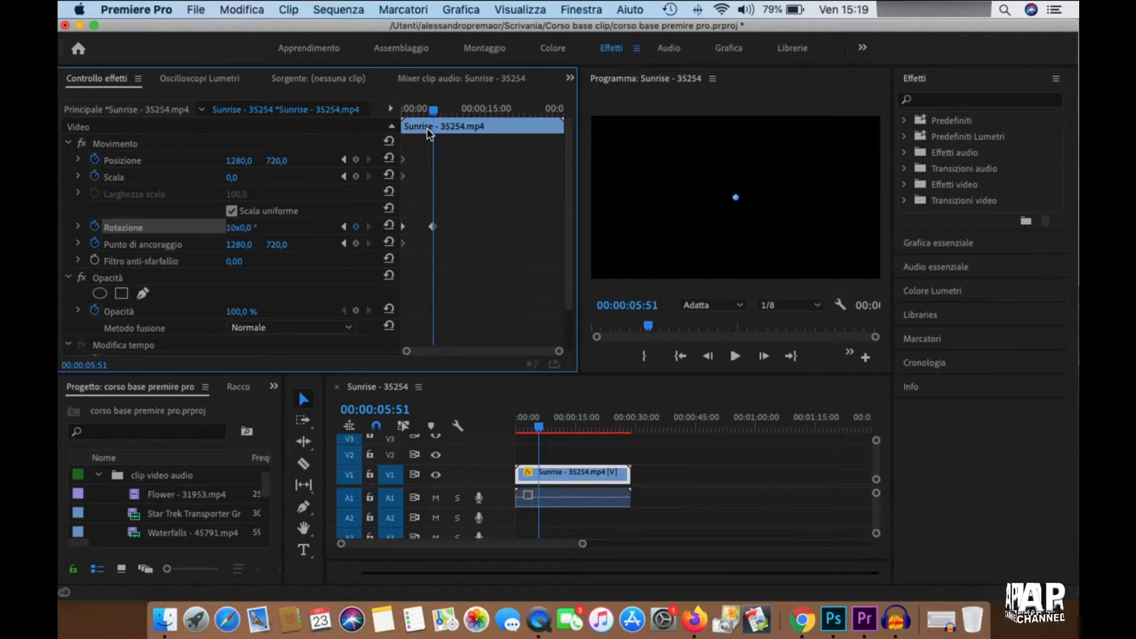
left_click(389, 176)
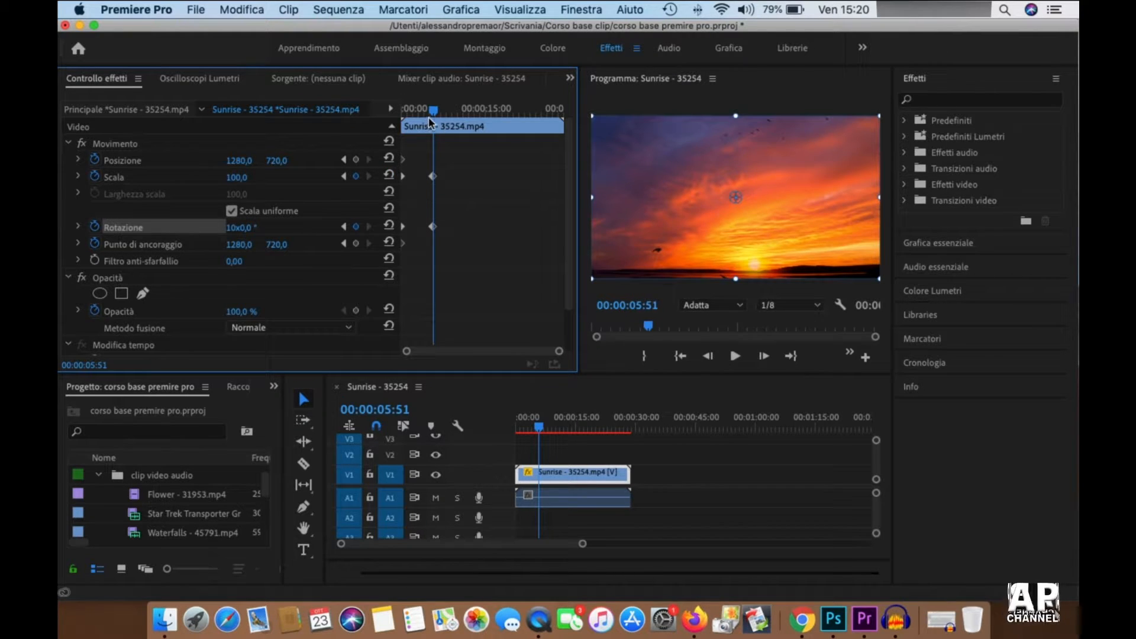
- Play the clip from the start to preview the spinning zoom-in animation
left_click_drag(428, 116, 401, 119)
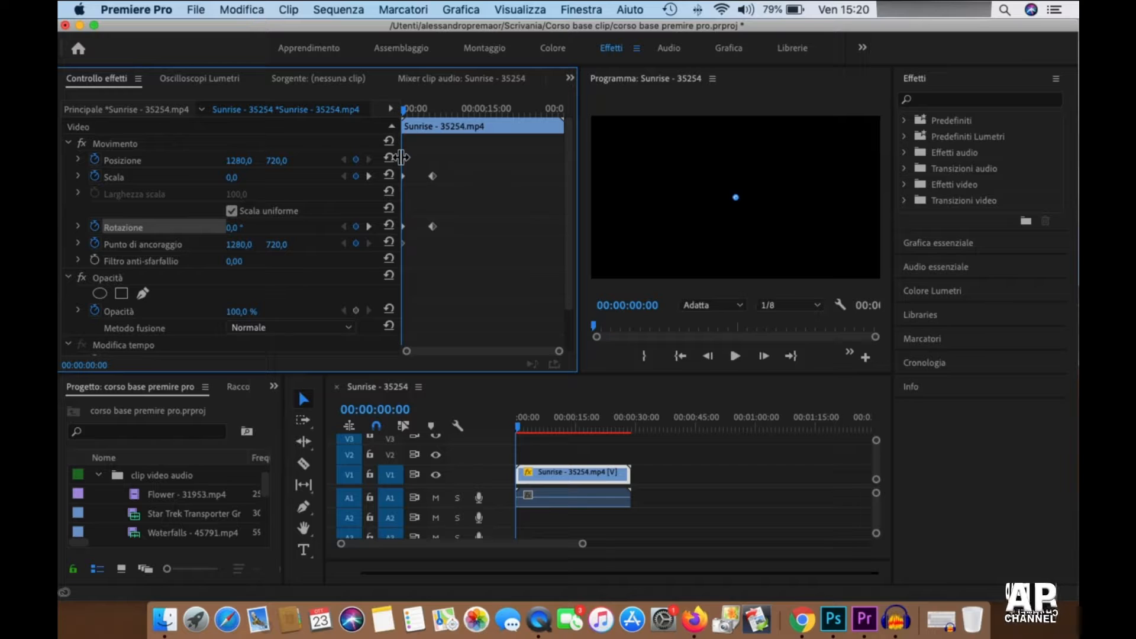
key("space")
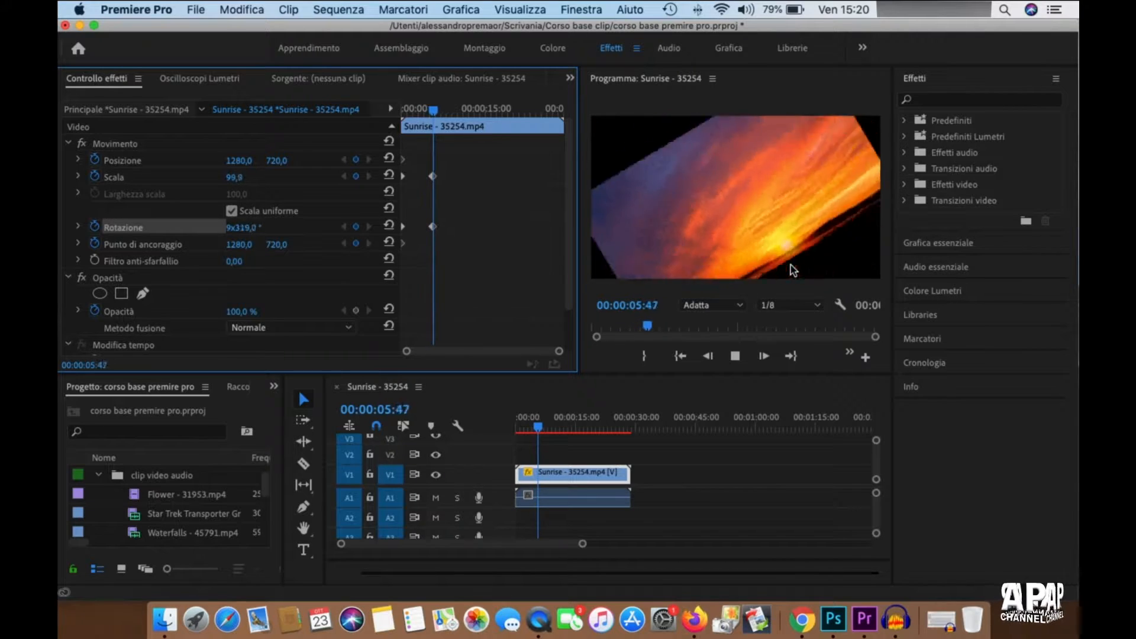
key("space")
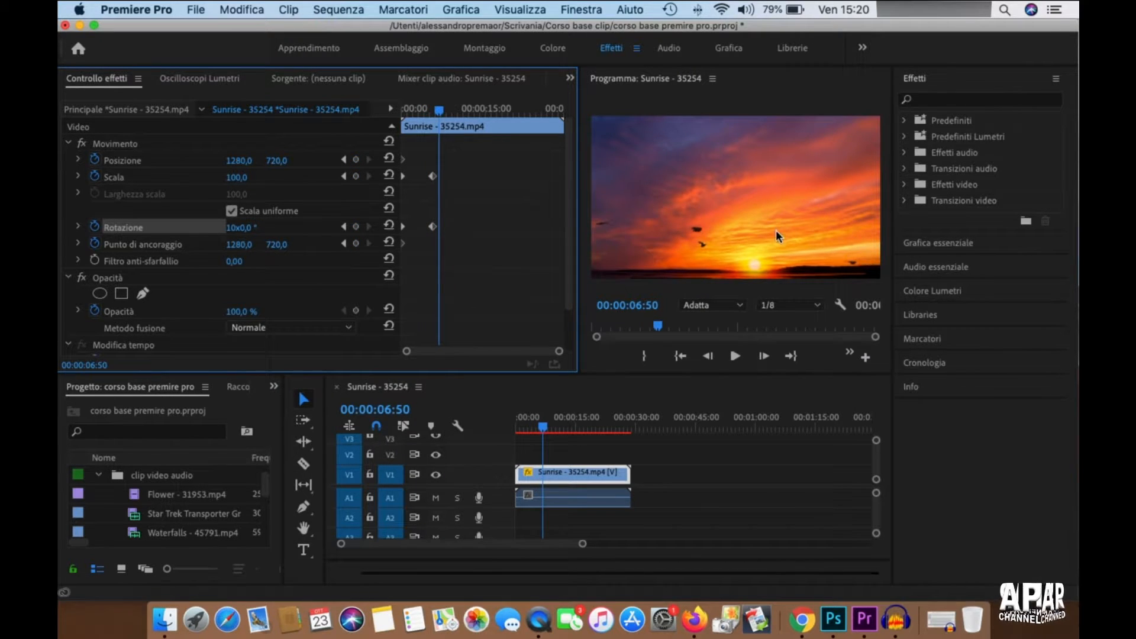
- Select the clip in the program preview and return the playhead to its first Rotazione keyframe
double_click(683, 184)
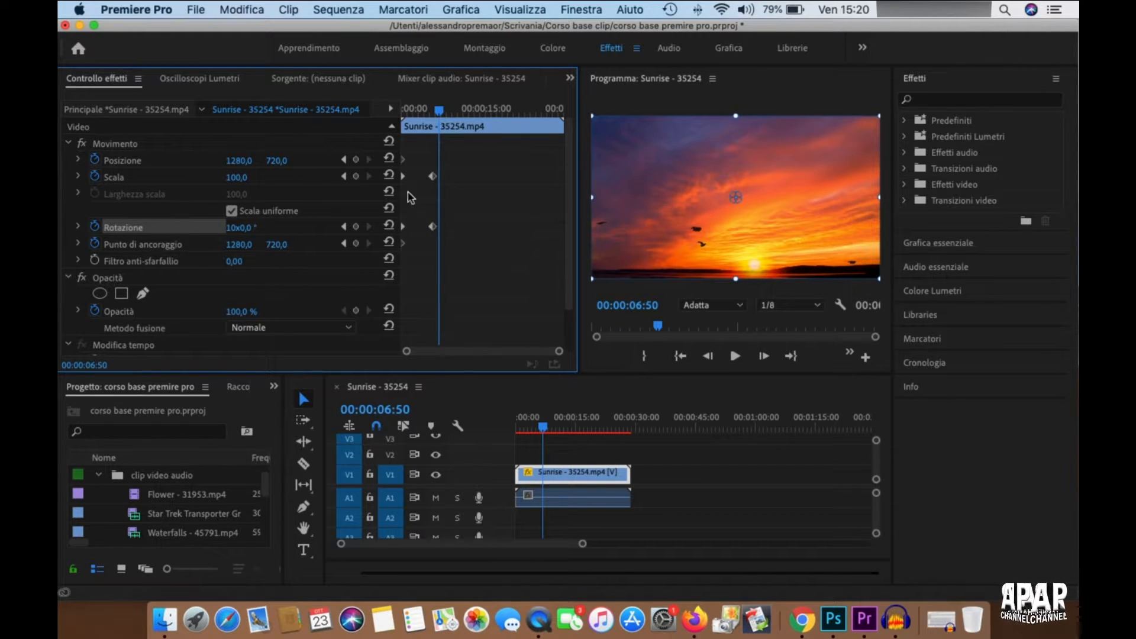
left_click(343, 227)
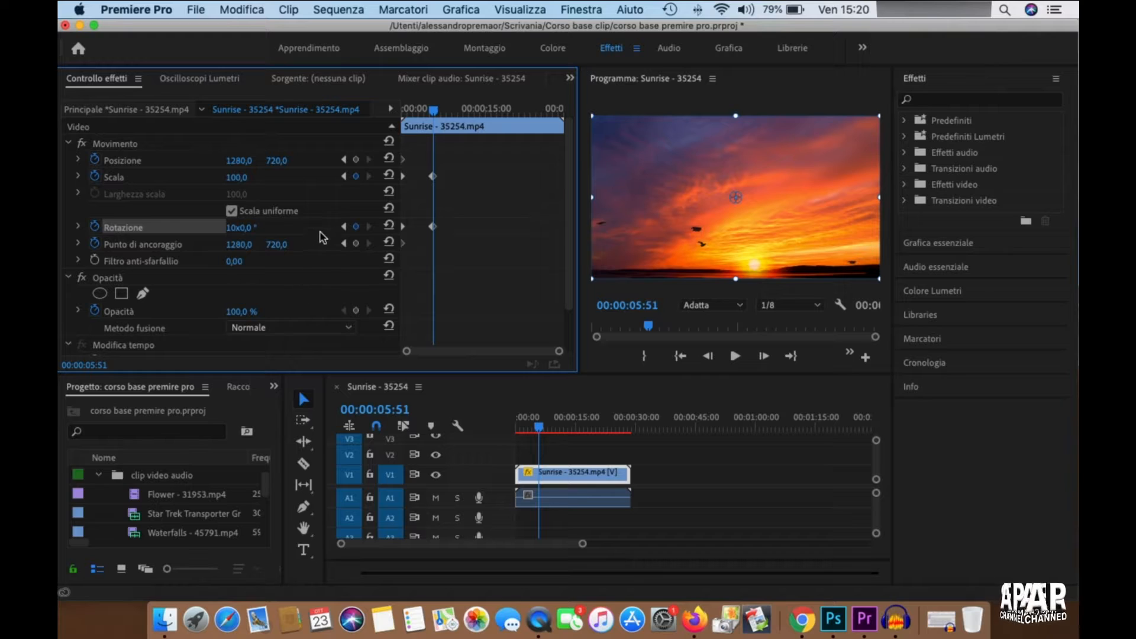
left_click(343, 226)
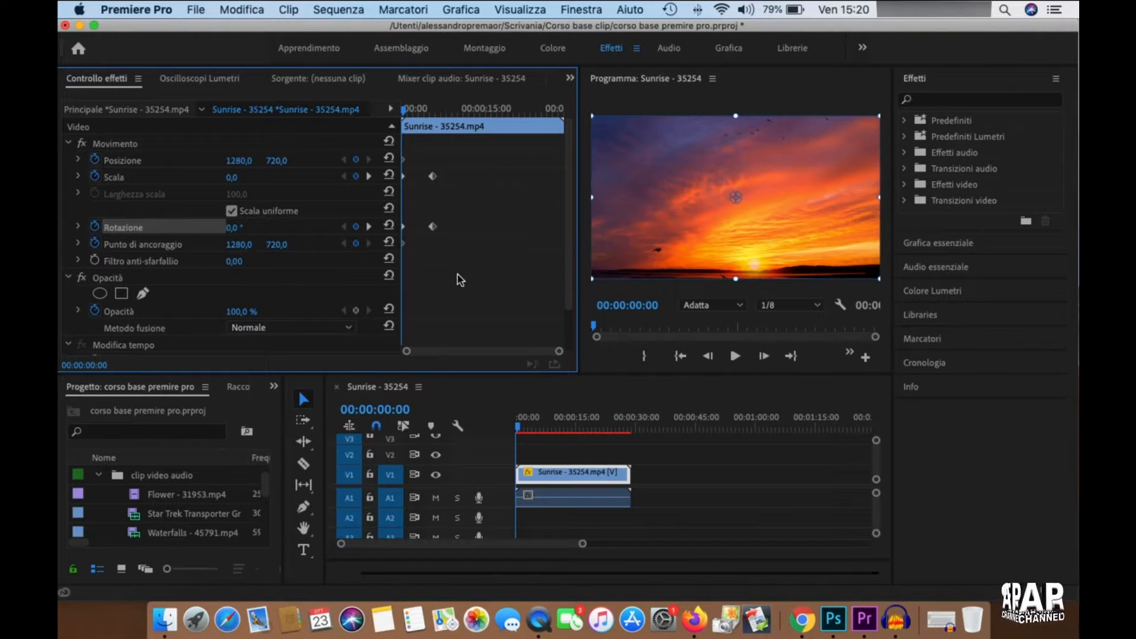
- Animate the Sunrise clip's Opacità from 0% at the start to 100% at 00:00:05:51, and preview the fade-in
scroll(458, 288, "down", 2)
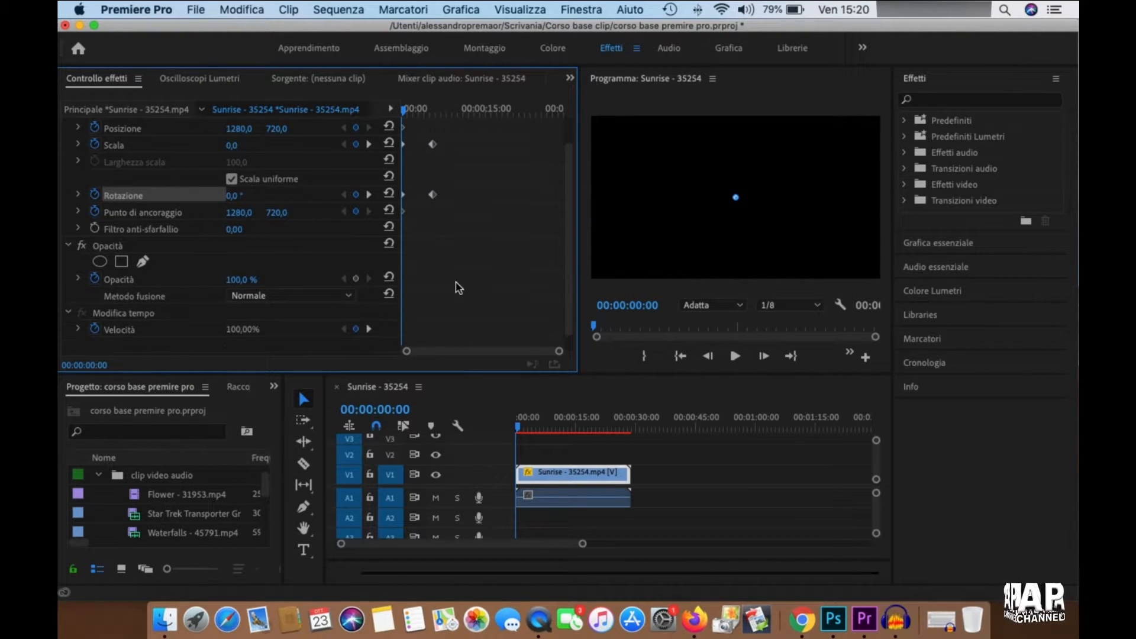
left_click(355, 278)
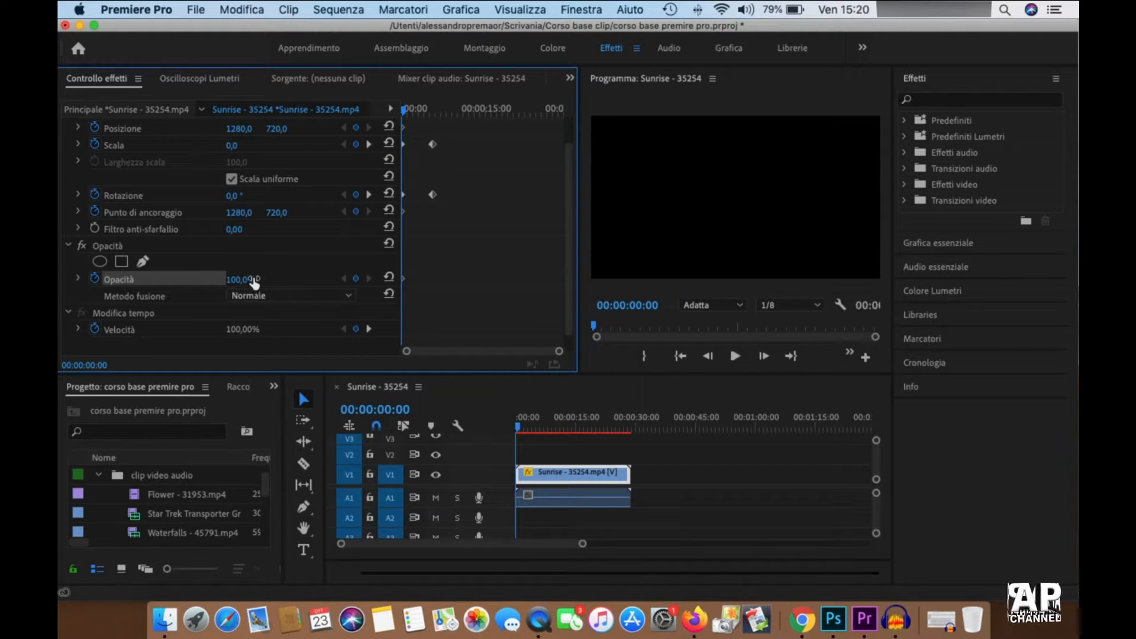
left_click_drag(253, 283, 245, 281)
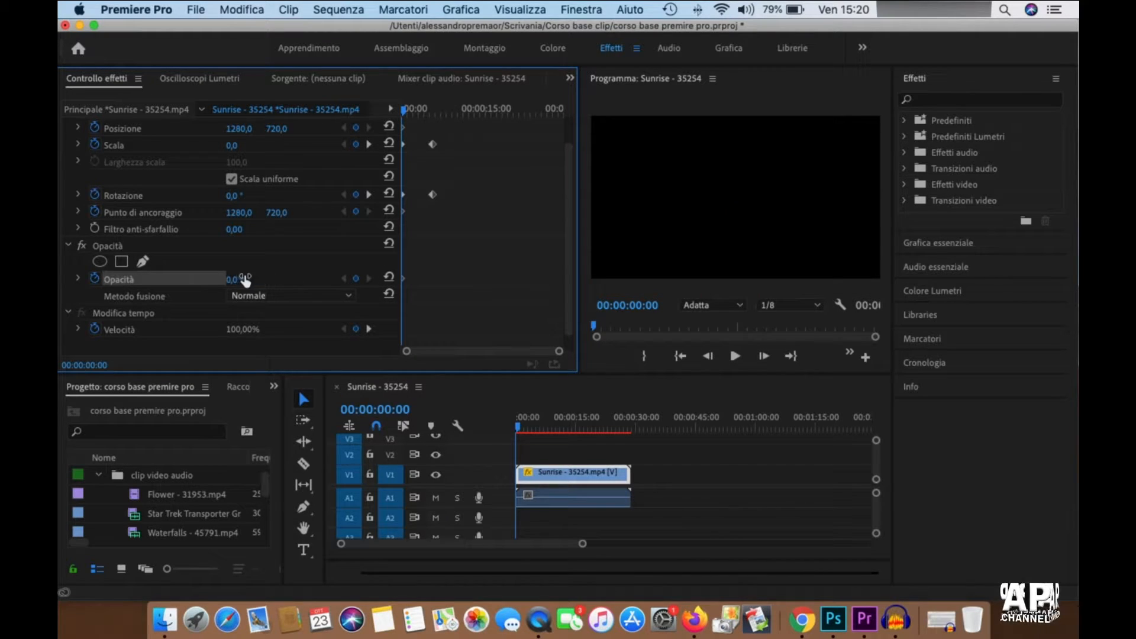
left_click(369, 195)
left_click_drag(254, 283, 307, 283)
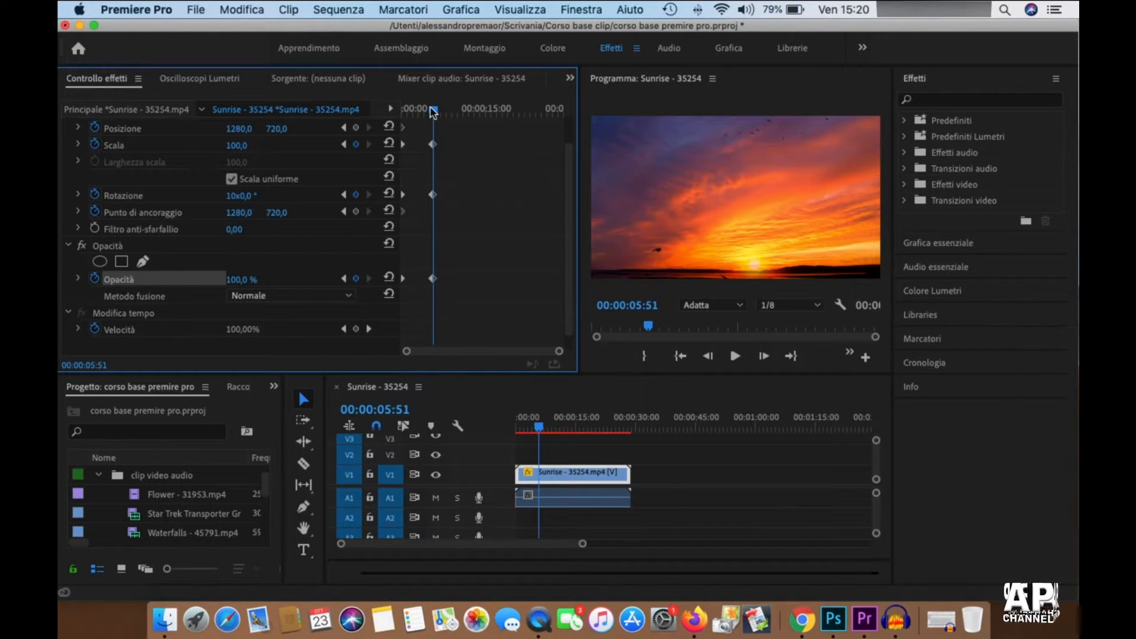
left_click_drag(433, 112, 392, 127)
key("space")
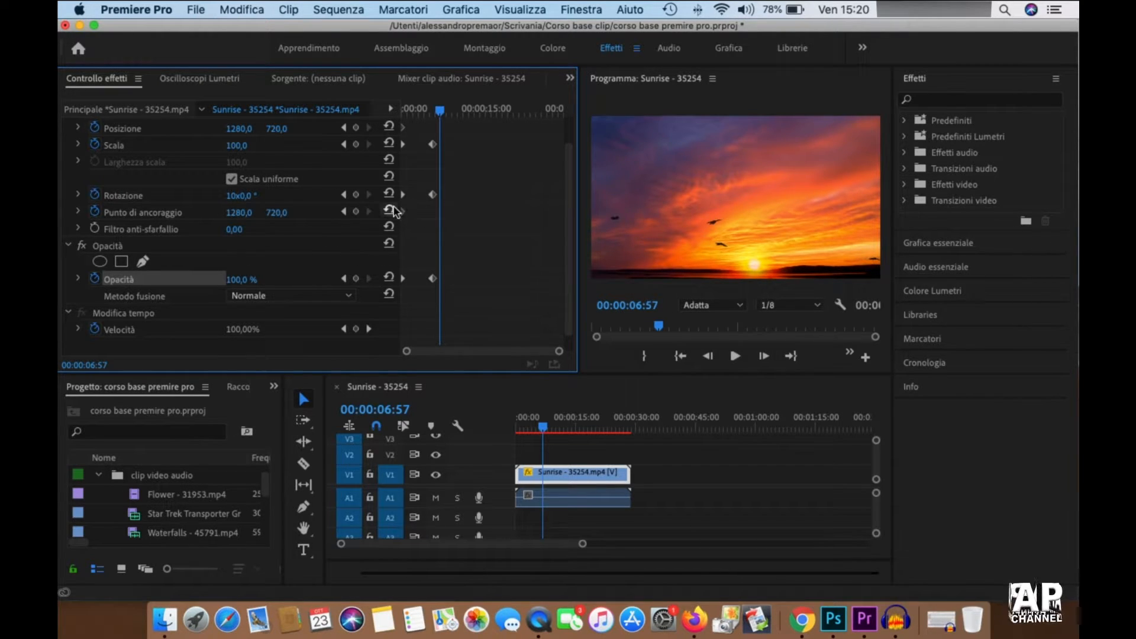
- Set the Sunrise clip's horizontal Punto di ancoraggio to 464 at the start and reset it to 1280, 720 at 00:00:05:51
left_click(343, 211)
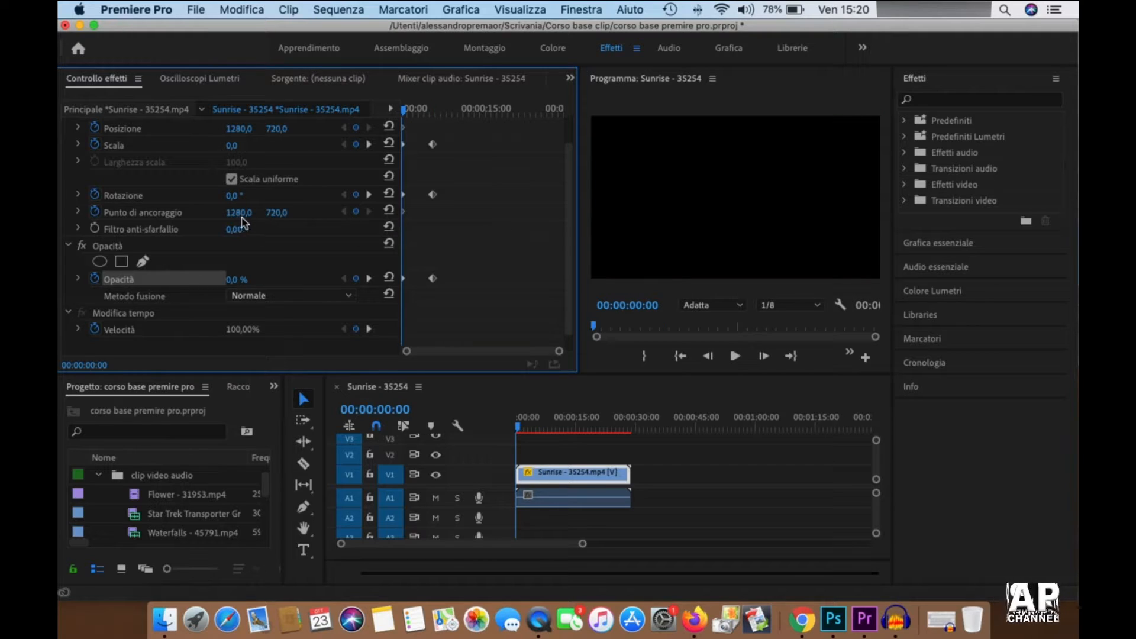
left_click(184, 214)
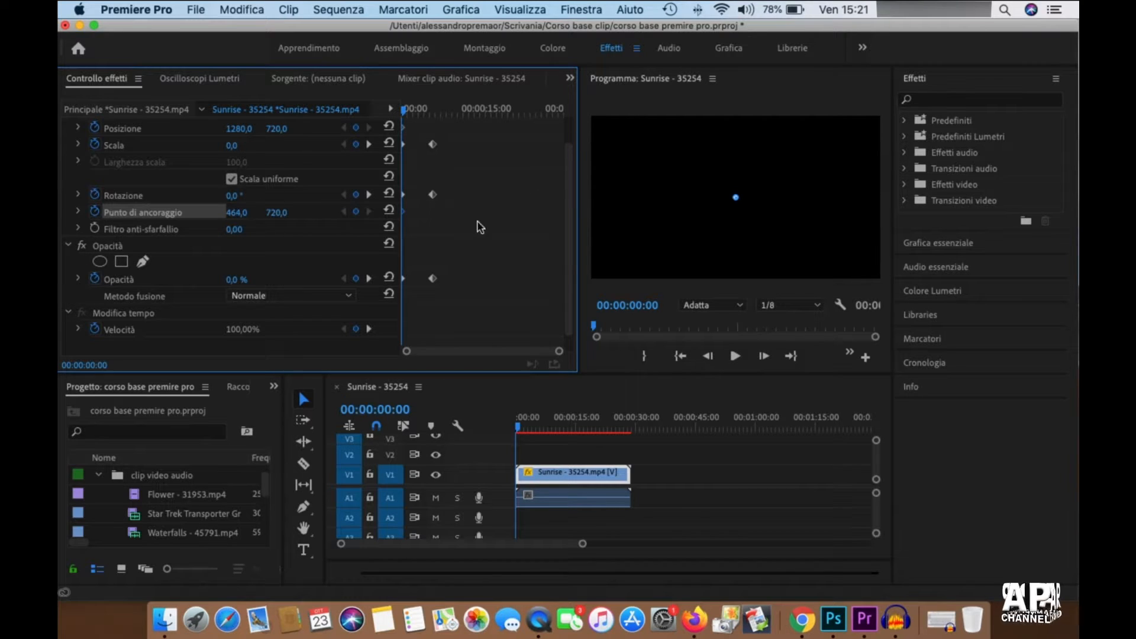
left_click(368, 194)
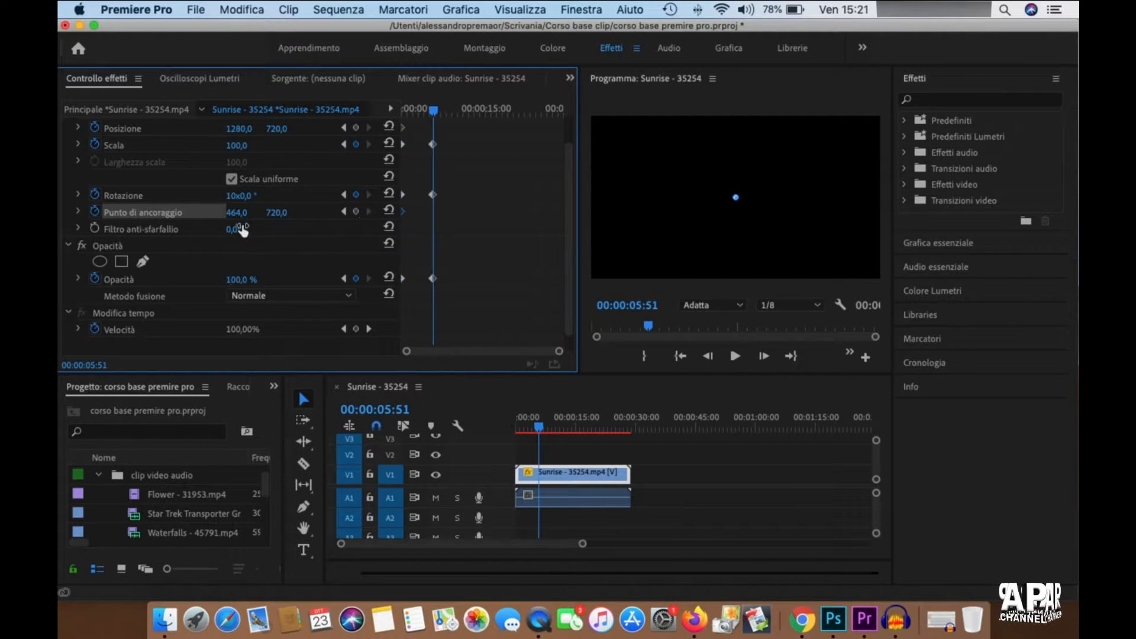
left_click(388, 210)
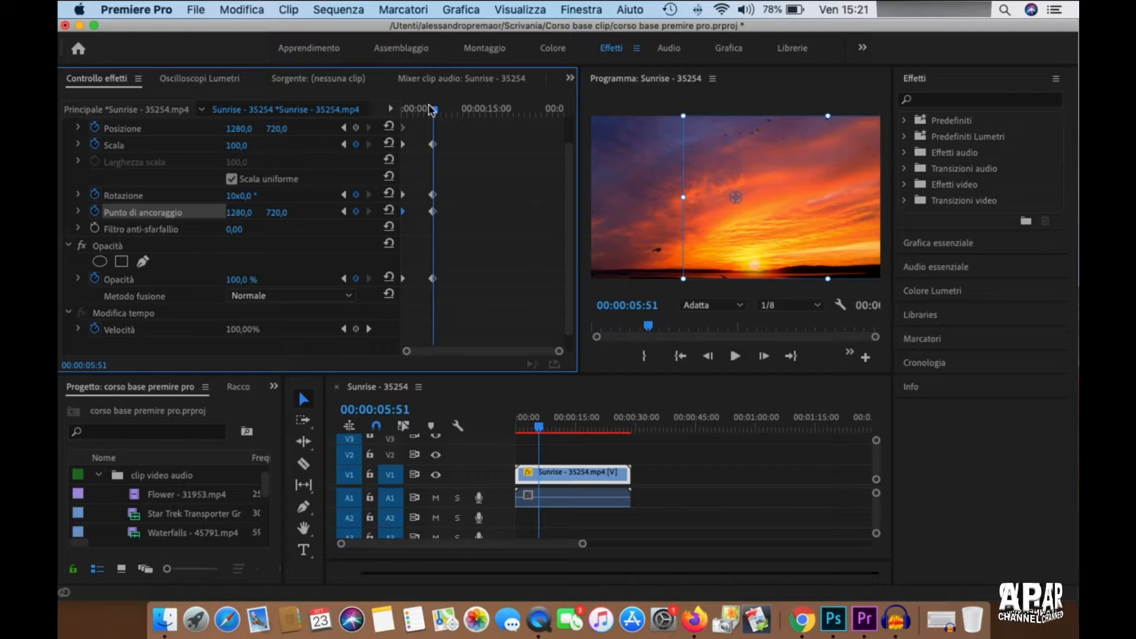
- Play the clip from the start to preview the anchor point animation
left_click_drag(431, 114, 362, 124)
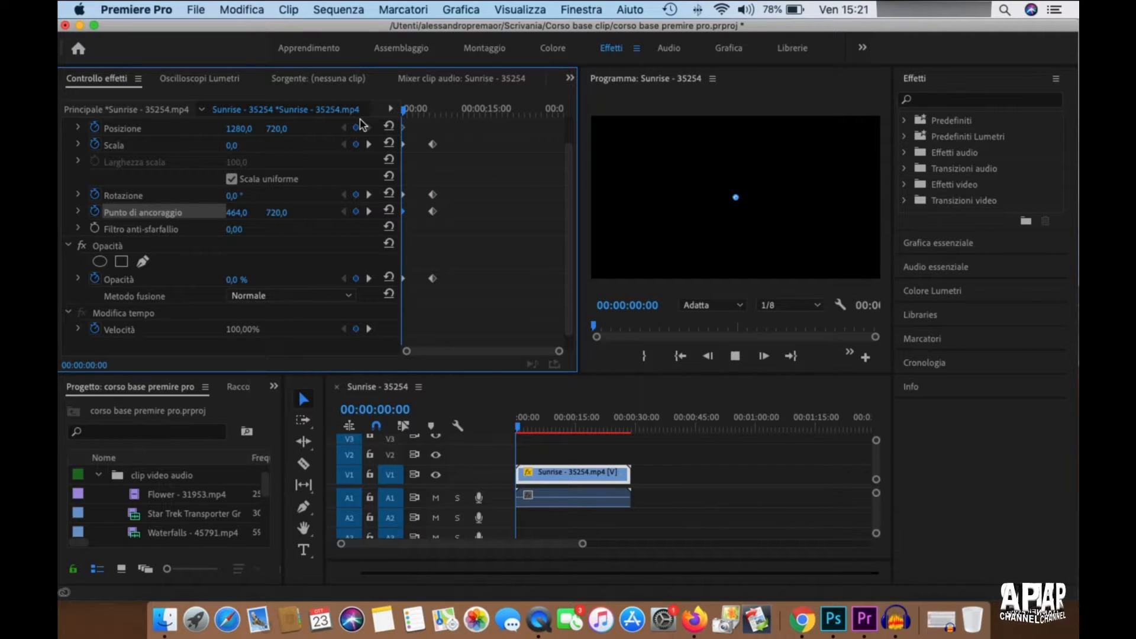
key("space")
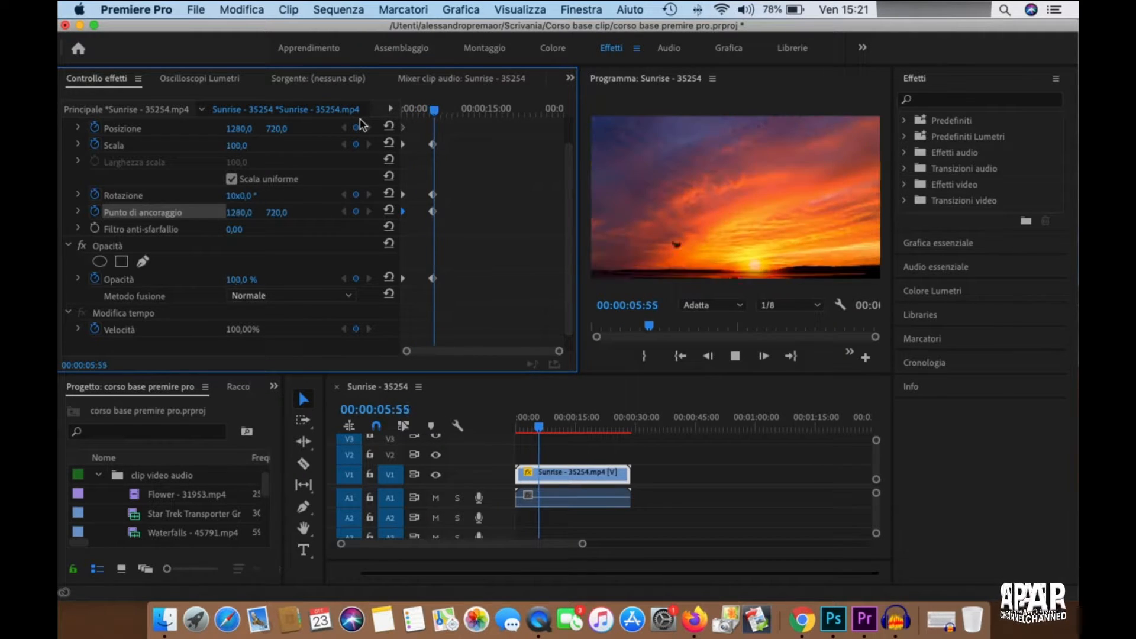
key("space")
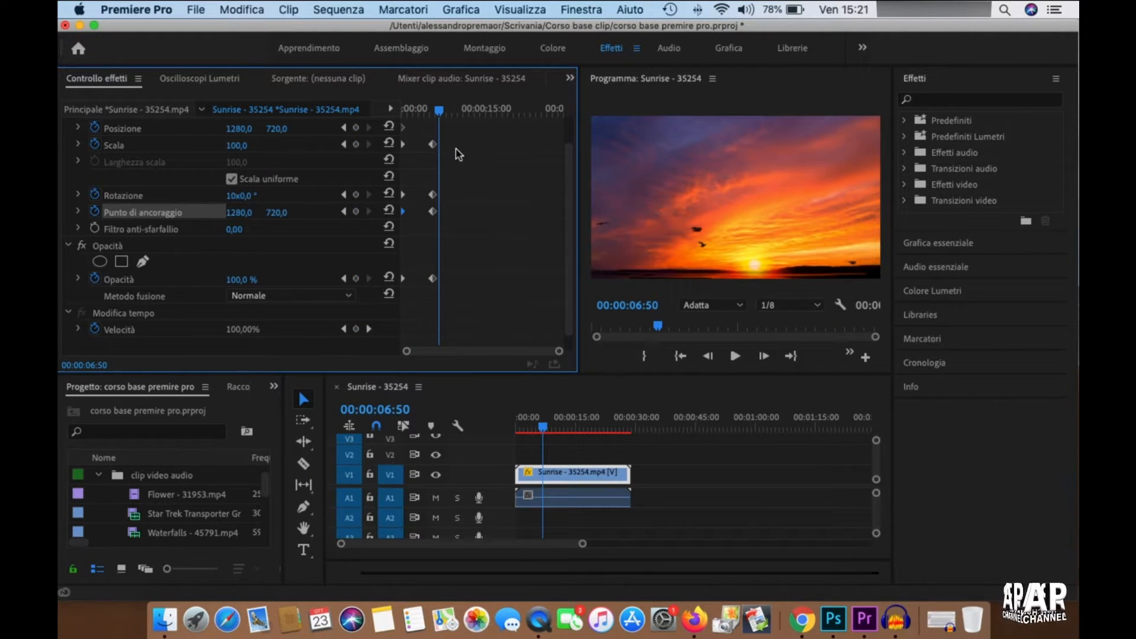
- Place Flower - 31953.mp4 on track V2 at 00:00:05:34 and set its Opacità to 0% at 00:00:05:51
left_click_drag(438, 120, 432, 125)
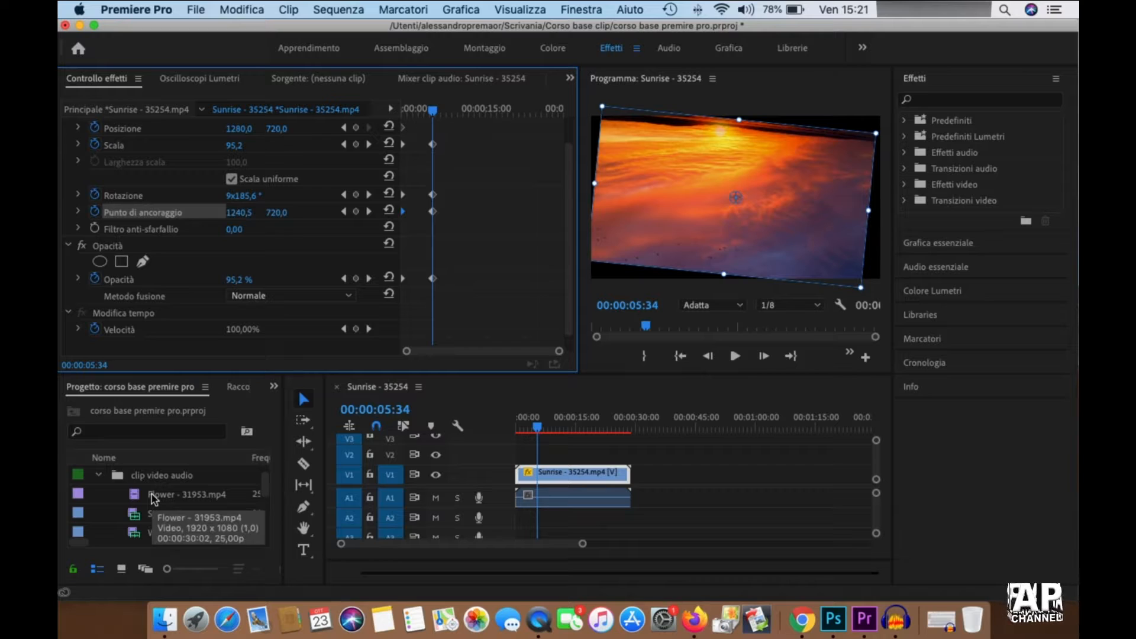
left_click_drag(154, 499, 553, 455)
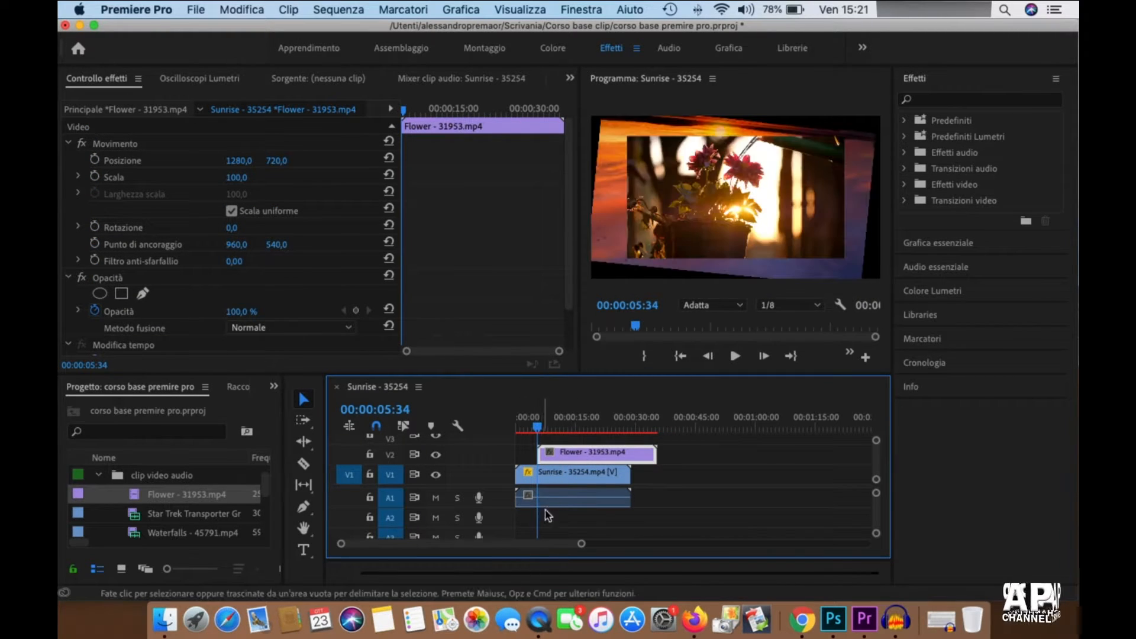
left_click(559, 477)
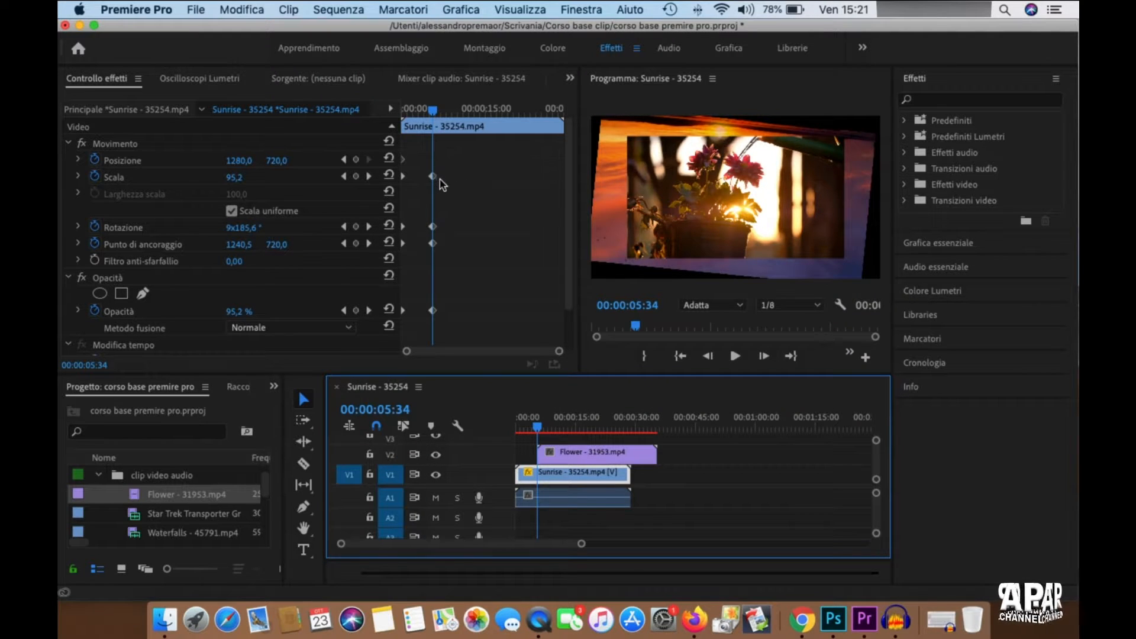
left_click(368, 227)
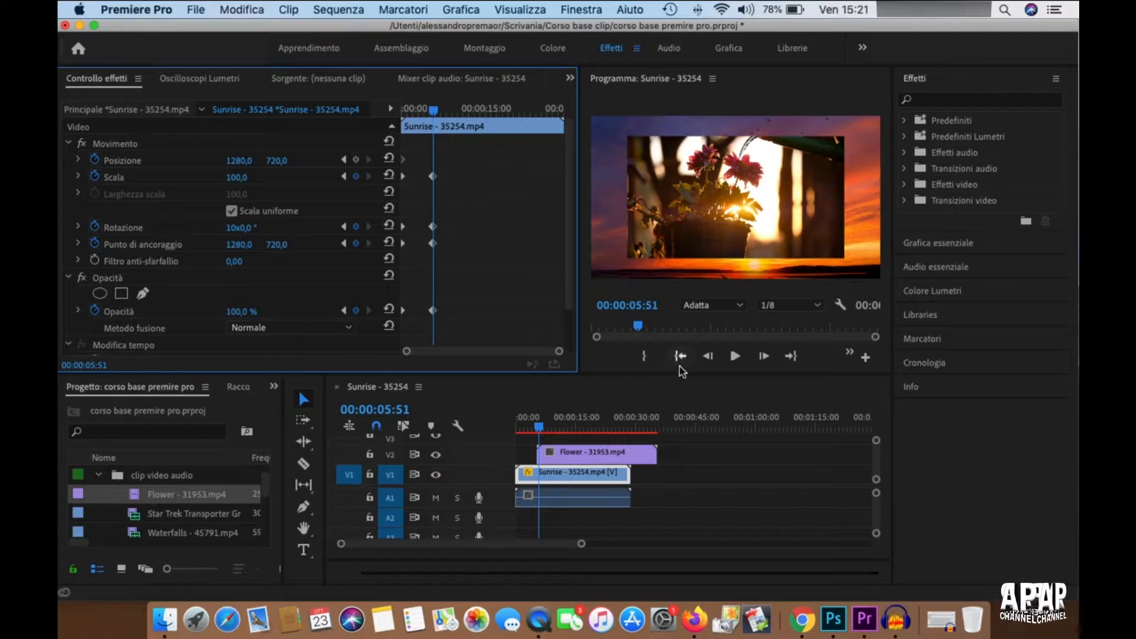
left_click(568, 455)
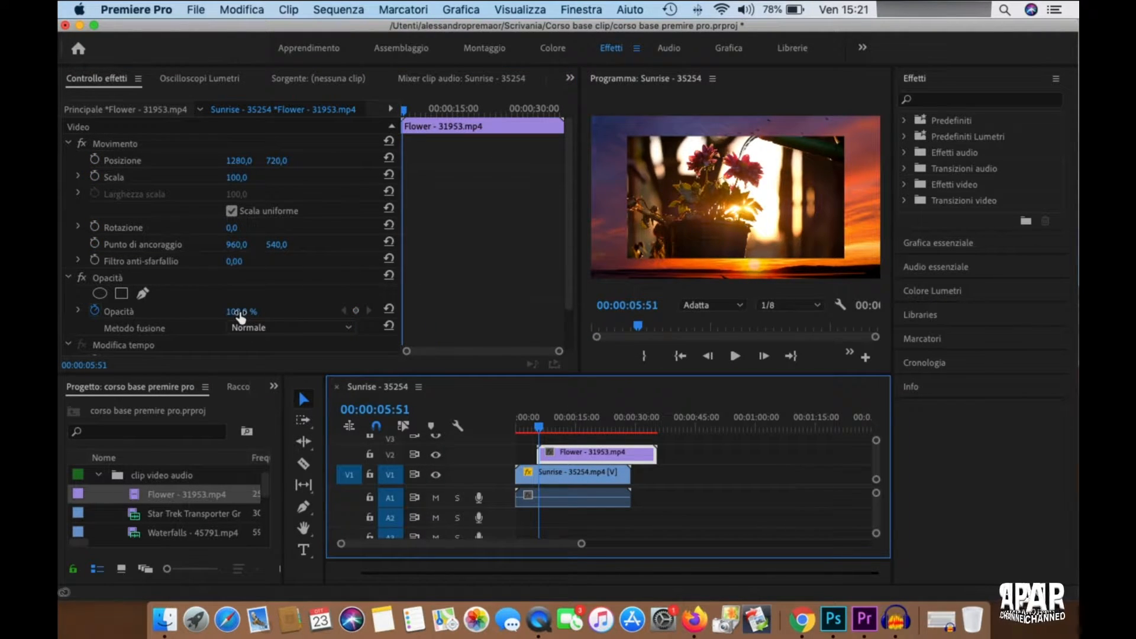
left_click_drag(244, 313, 173, 313)
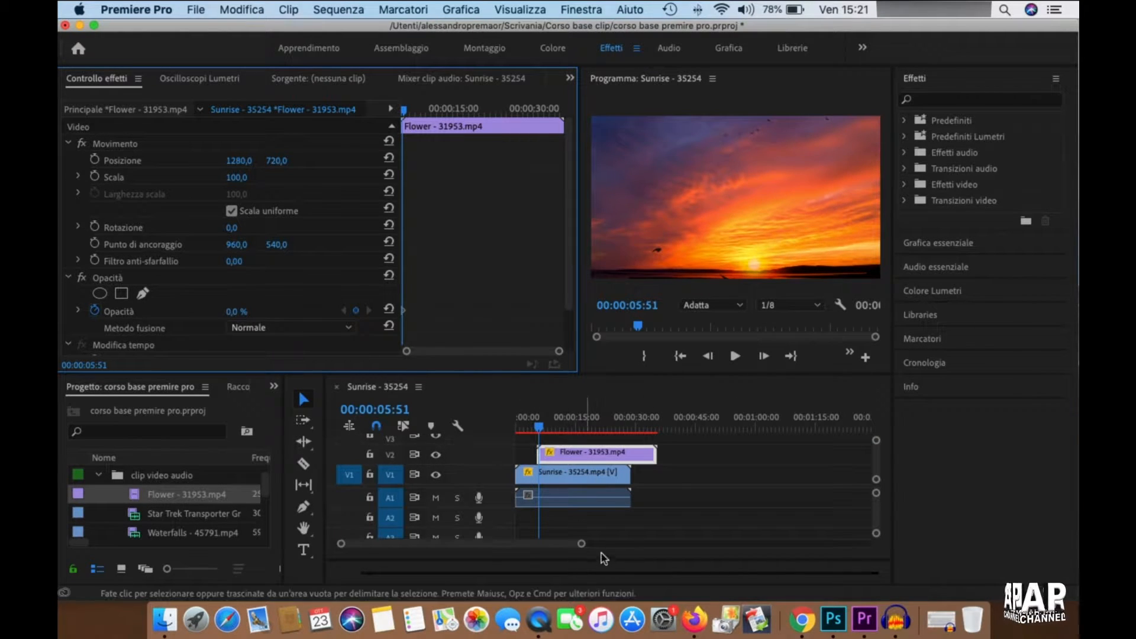
- Move the Flower clip to the start of the sequence and bring the playhead back to the Sunrise clip's first Opacità keyframe
left_click_drag(566, 452, 544, 452)
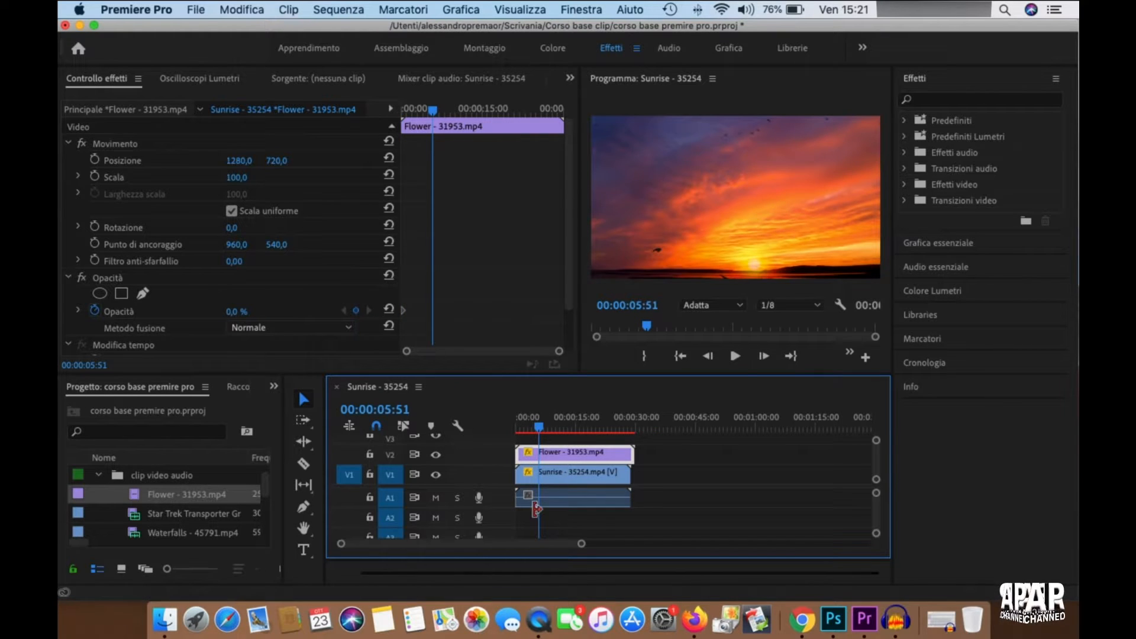
left_click(545, 472)
left_click(345, 310)
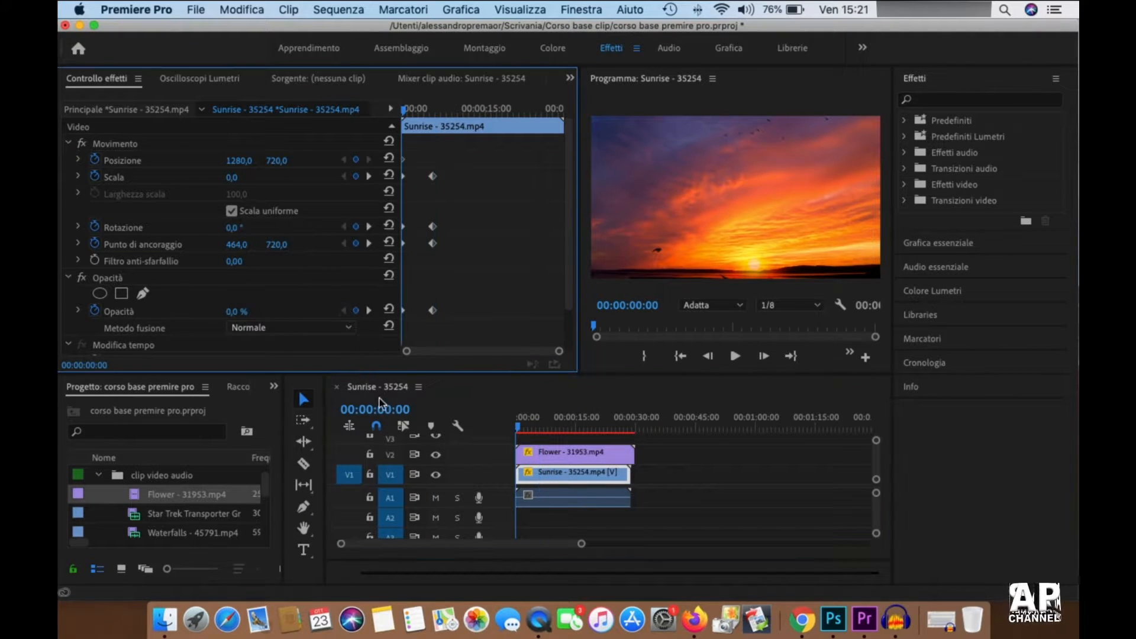
left_click(560, 458)
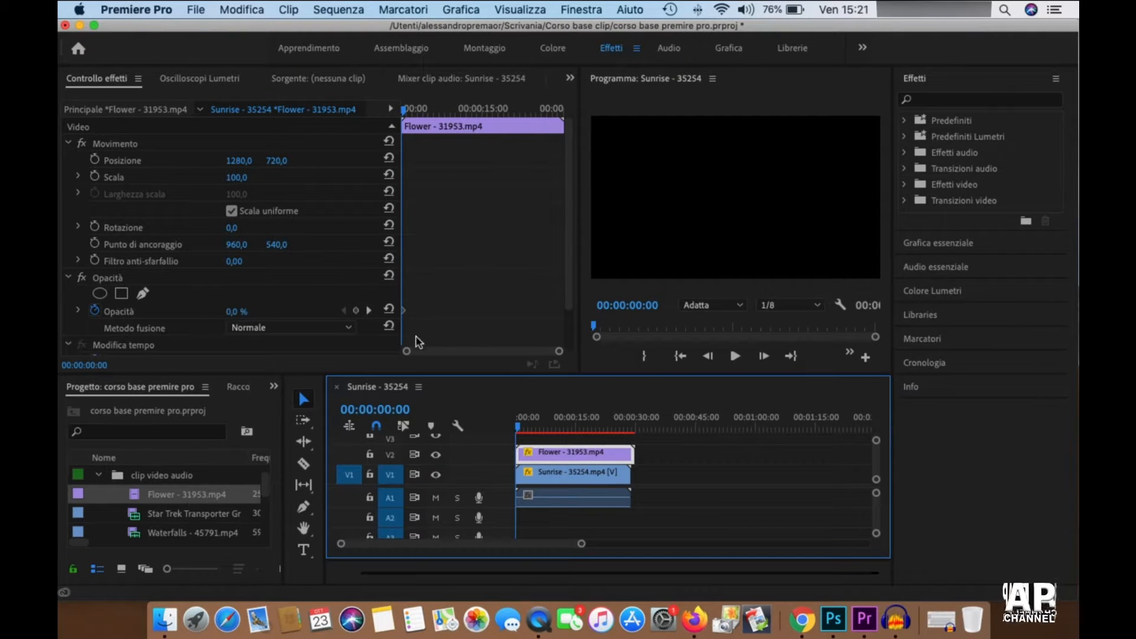
- At the Sunrise clip's 00:00:05:51 keyframe, set the Flower clip's Opacità to 100%
left_click(551, 472)
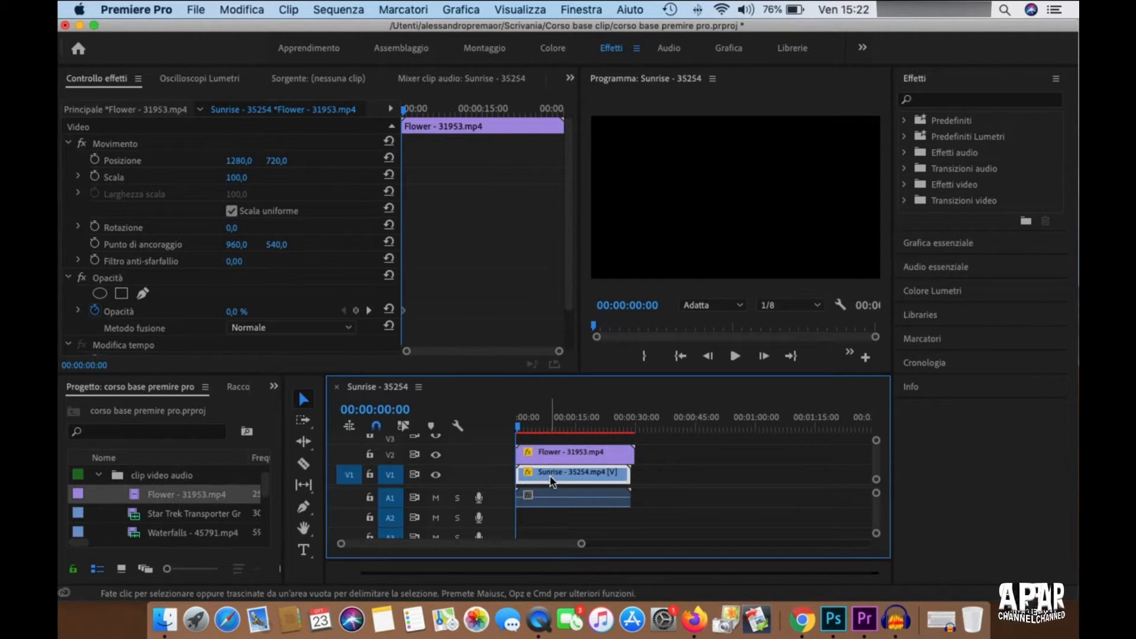
left_click(368, 311)
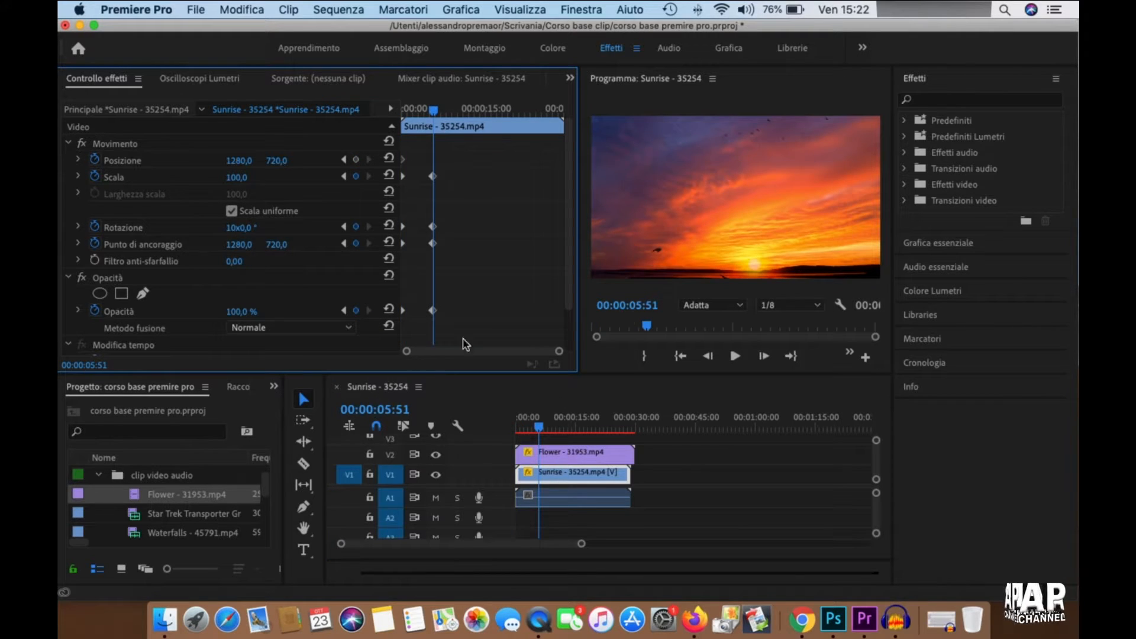
left_click(574, 451)
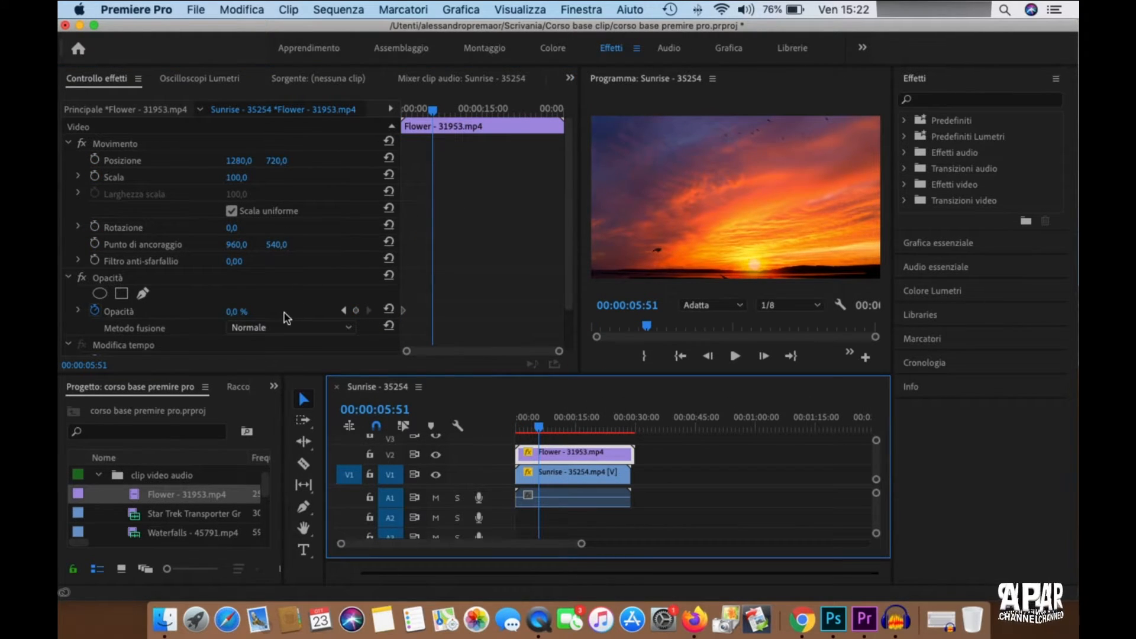
left_click(234, 311)
type("68")
key("Return")
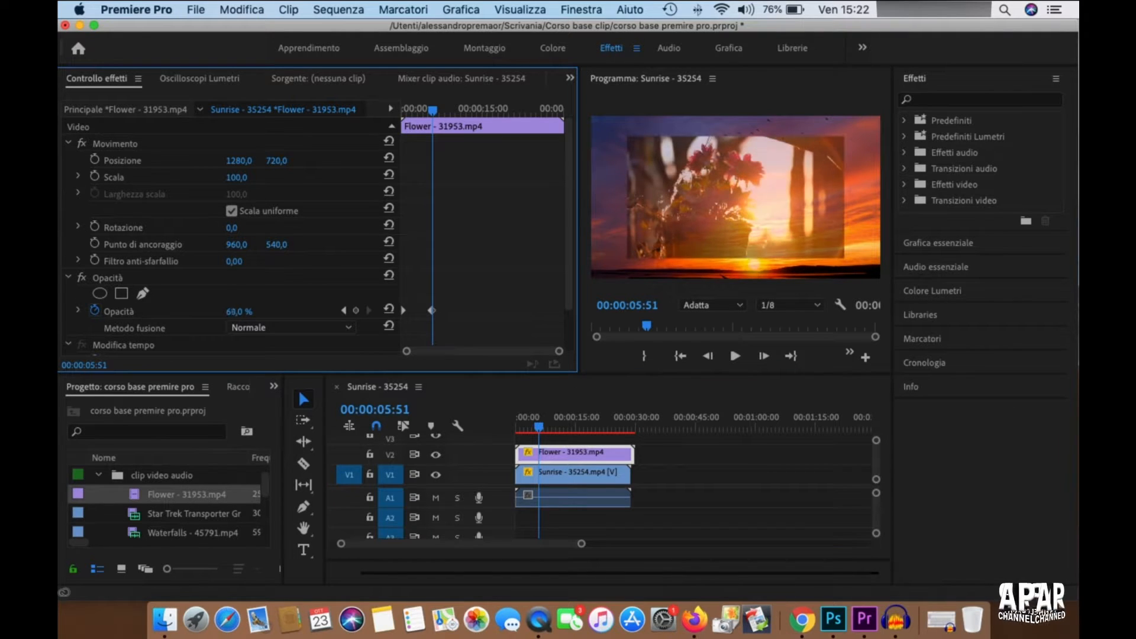
left_click_drag(249, 311, 270, 315)
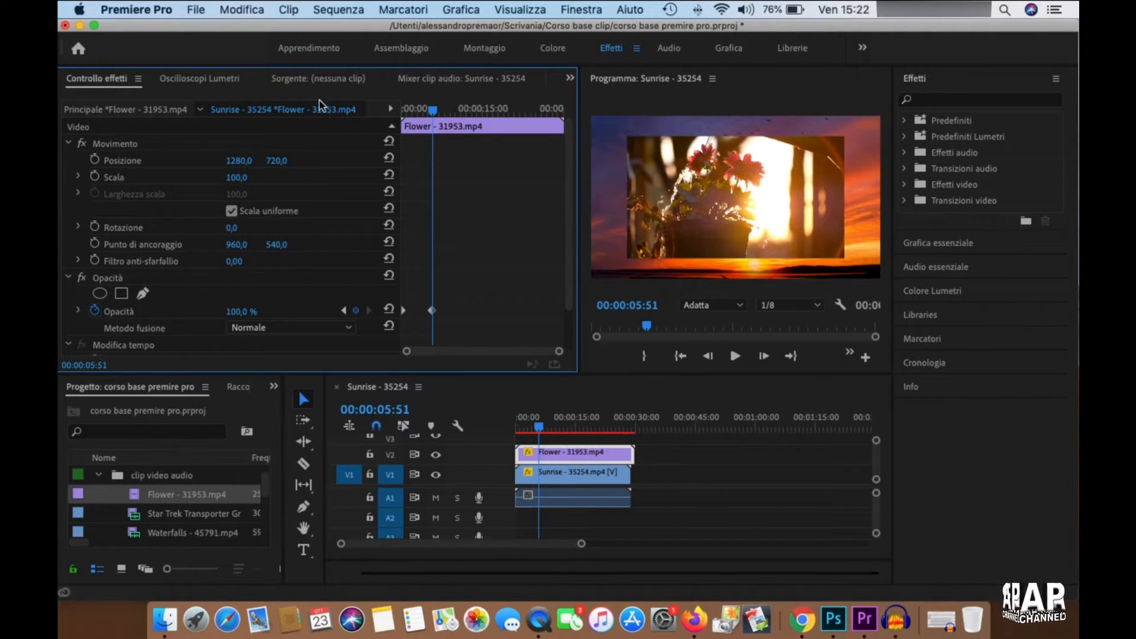
- Enable Scala keyframing on the Flower clip at 00:00:05:51 and set the value to 10
left_click(94, 176)
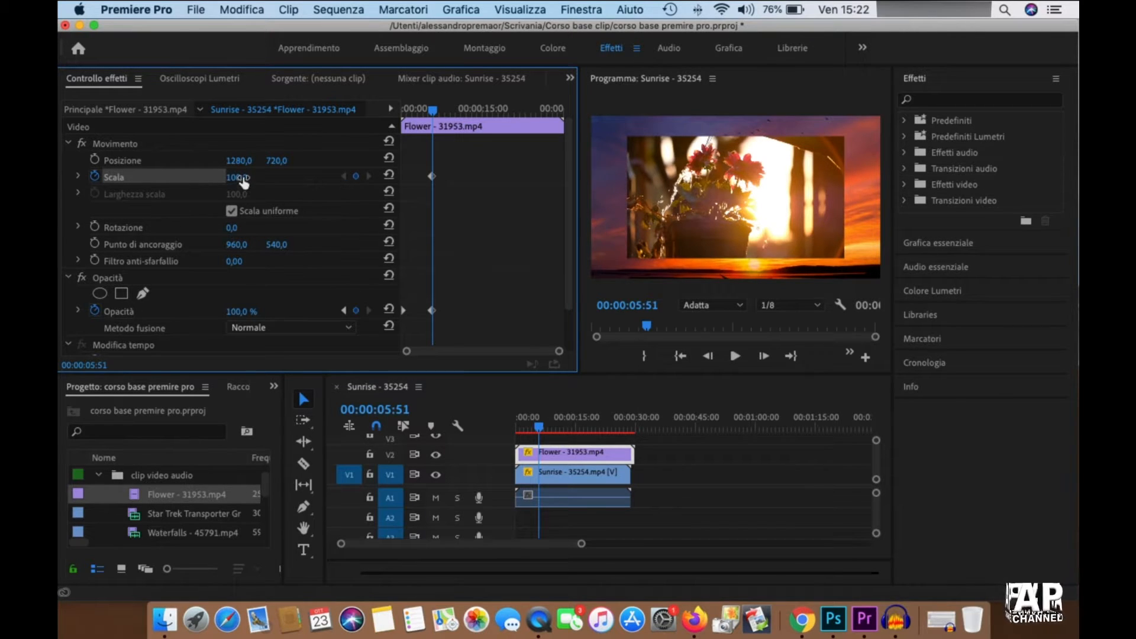
left_click_drag(237, 177, 181, 177)
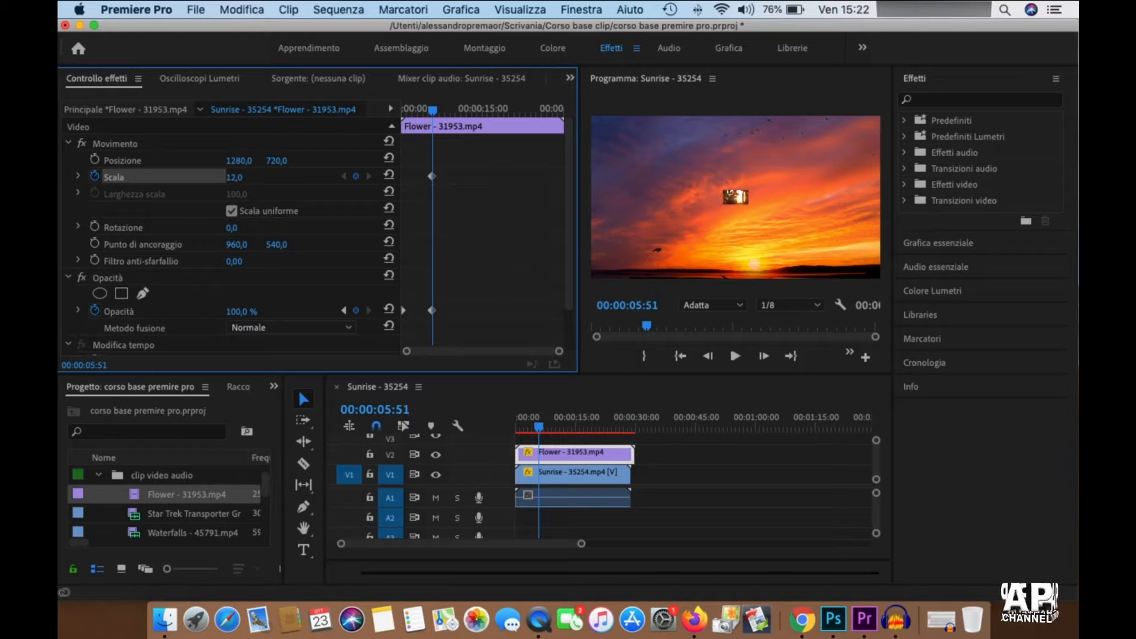
left_click(234, 177)
type("1")
key("Return")
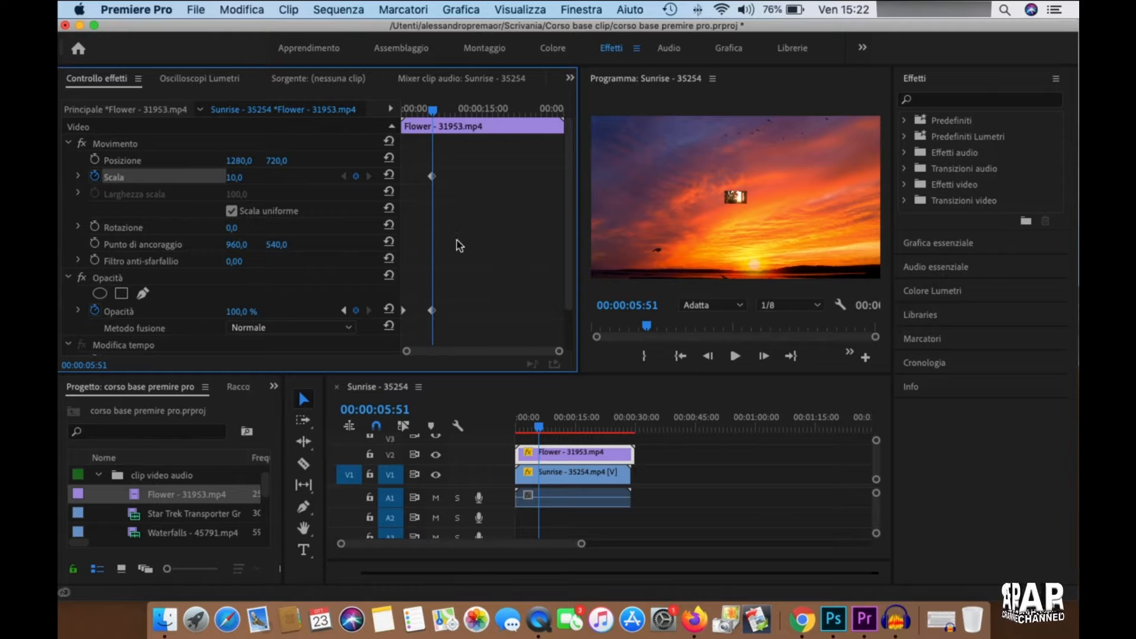
- Add a second Scala keyframe of 137 to the Flower clip at 00:00:09:08
left_click(565, 478)
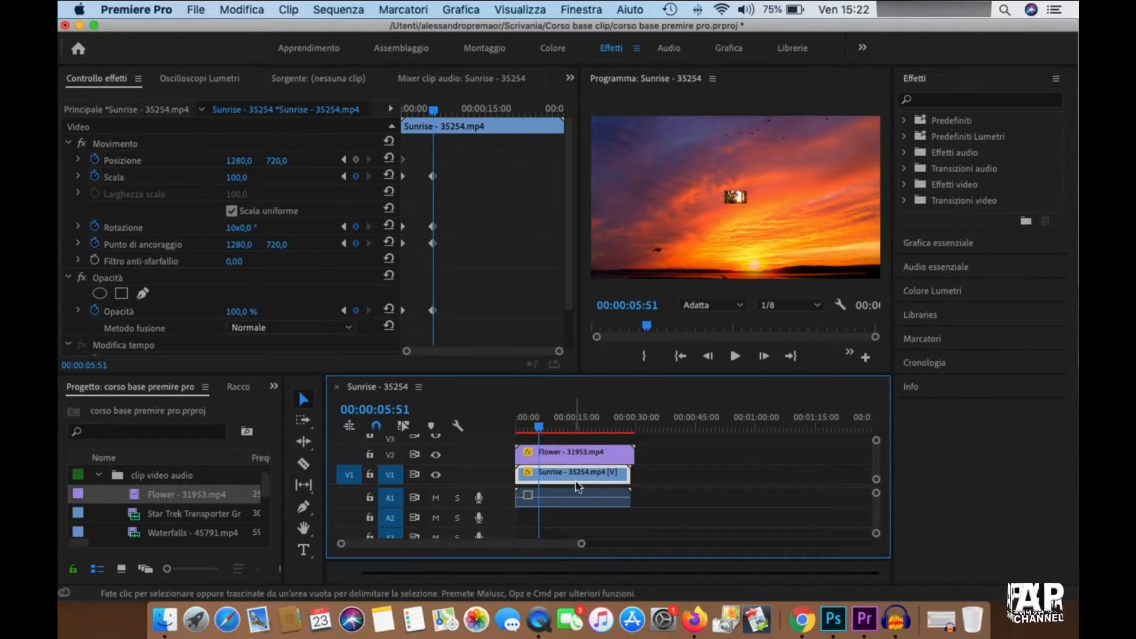
left_click(582, 452)
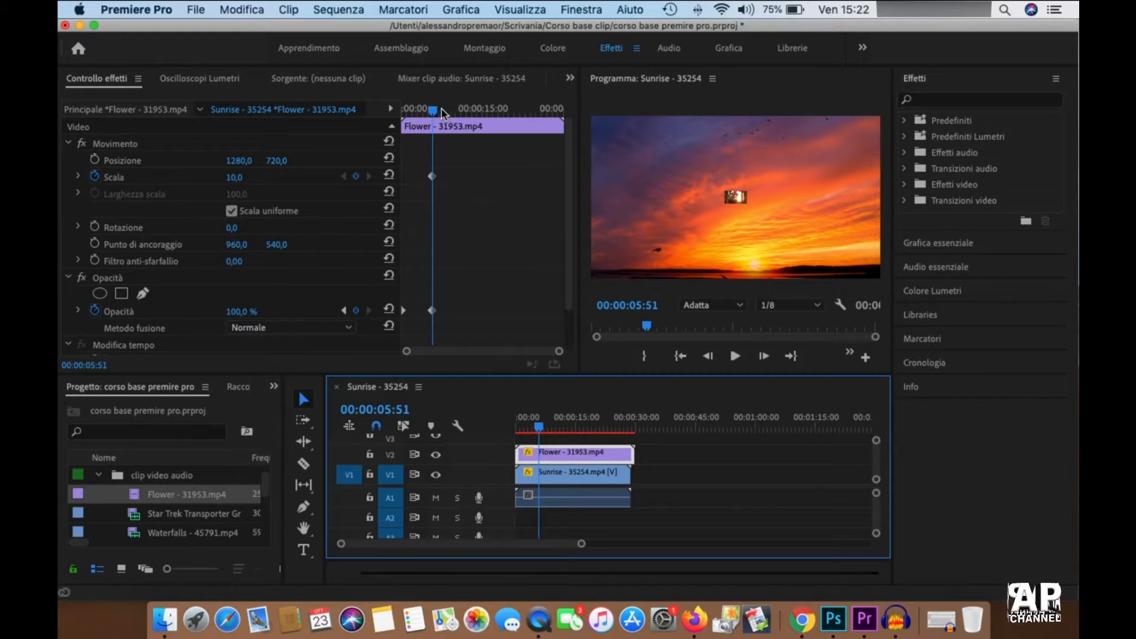
left_click_drag(434, 109, 454, 117)
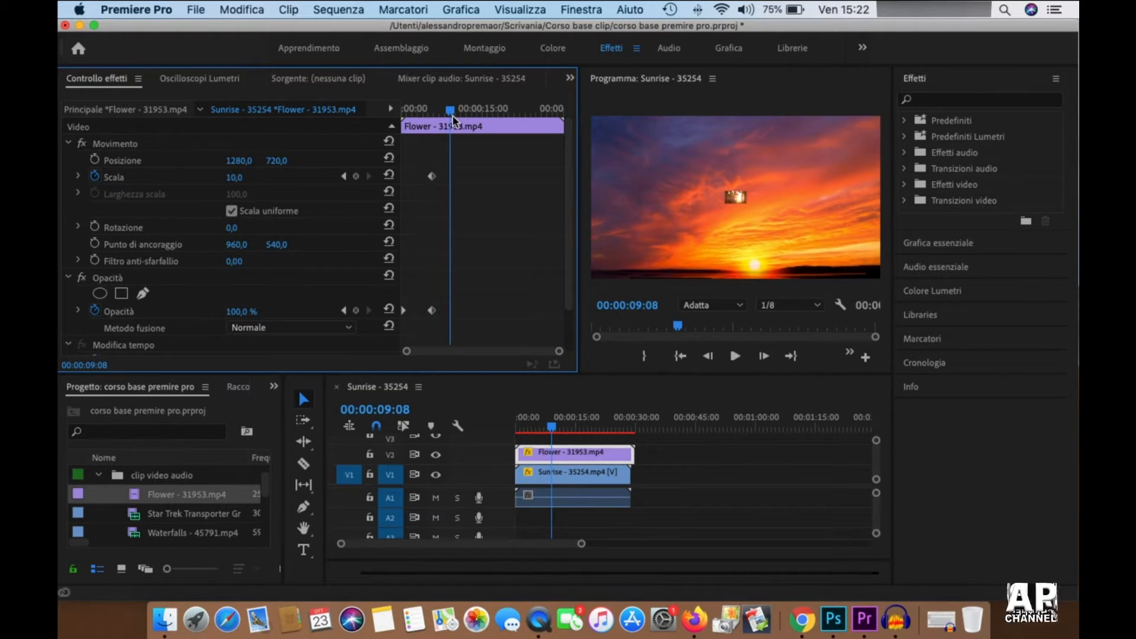
left_click_drag(236, 178, 312, 178)
- Play the sequence from the start to preview the Flower clip fading in and enlarging over the Sunrise clip
left_click_drag(552, 426, 479, 447)
key("space")
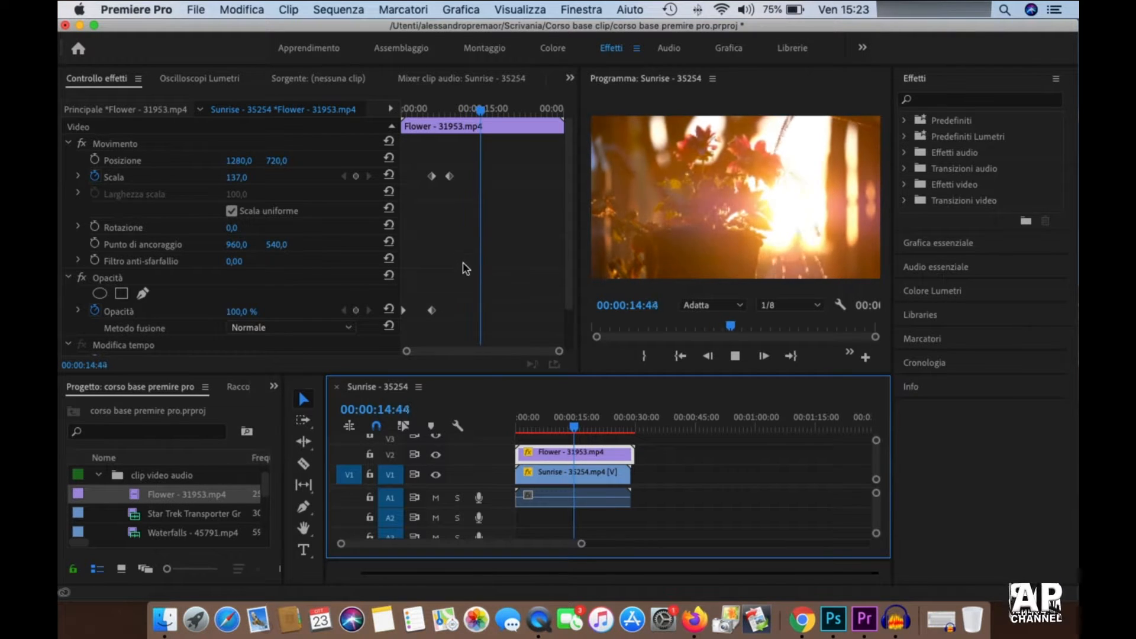
key("space")
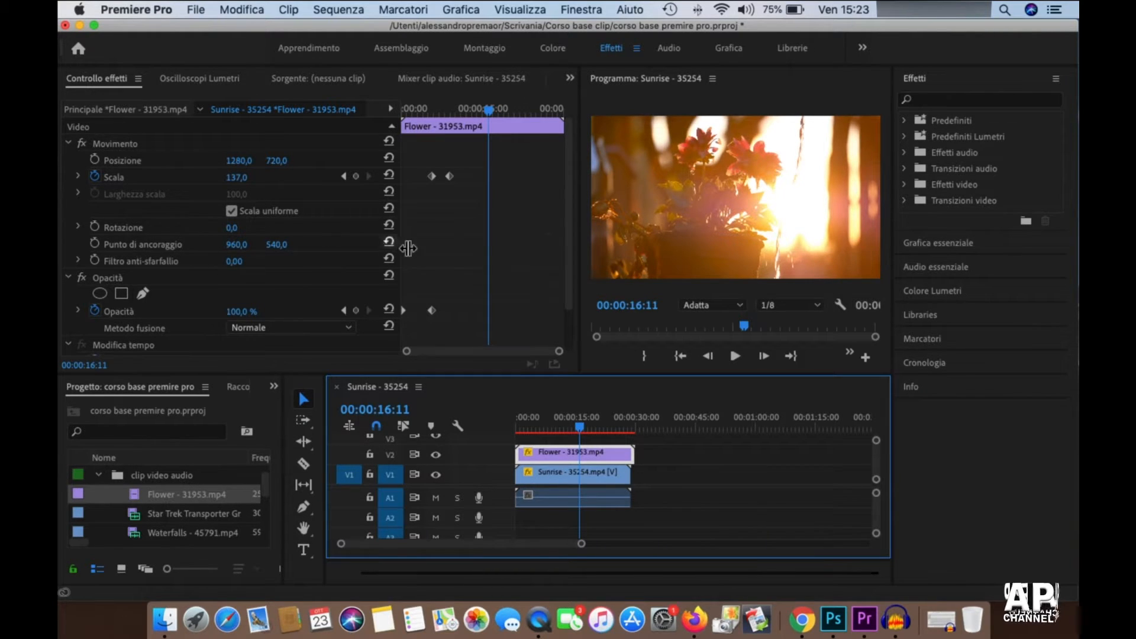
left_click(158, 247)
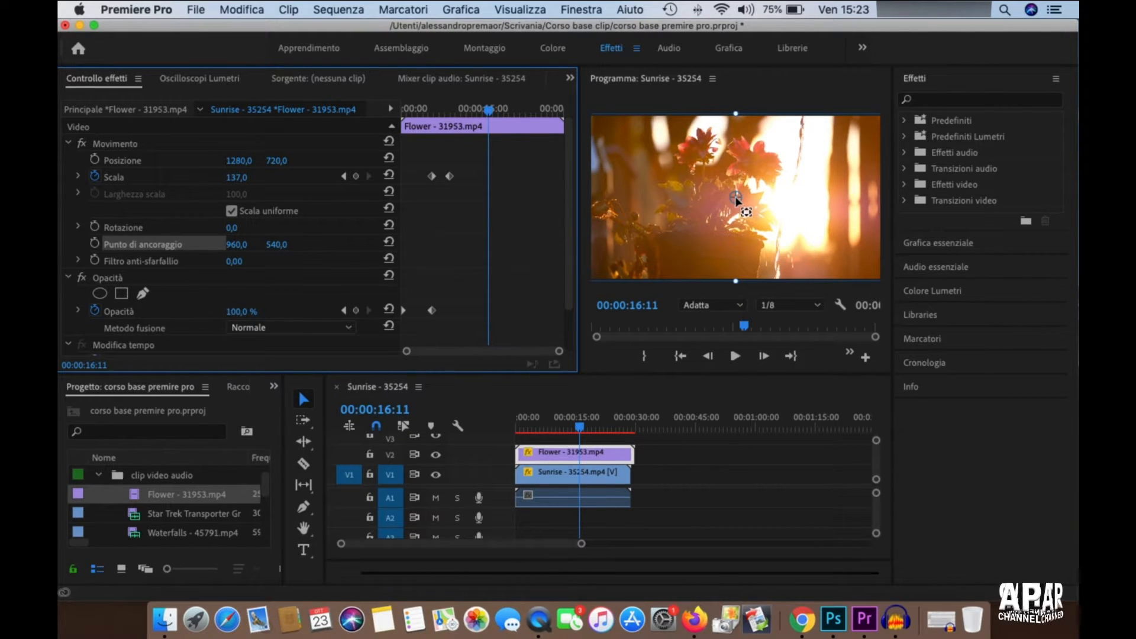
left_click_drag(736, 202, 648, 151)
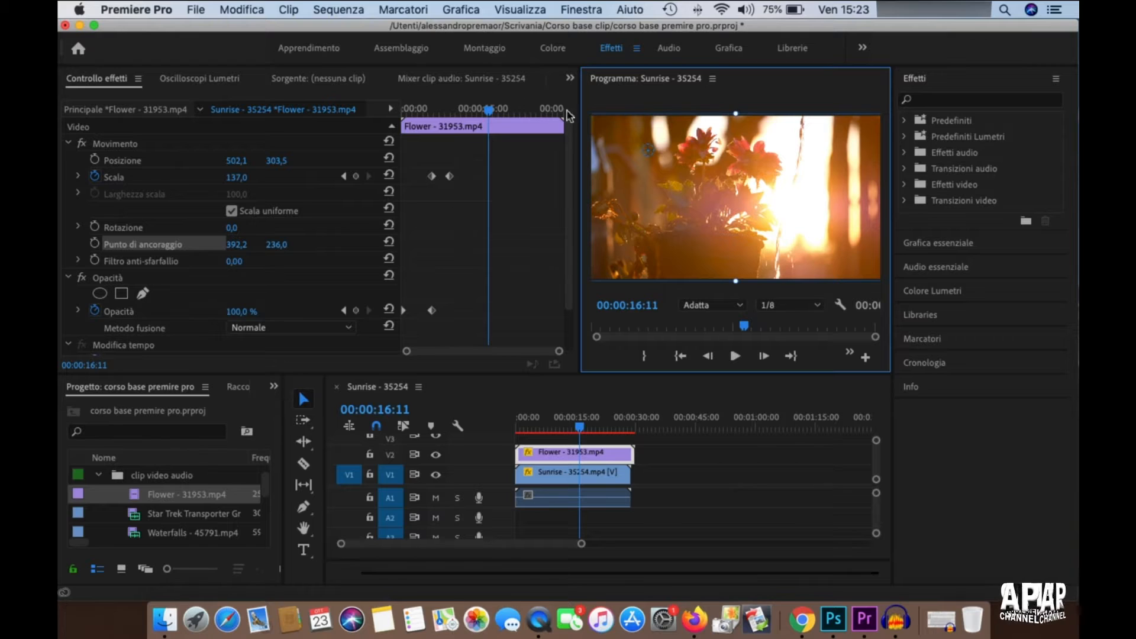
left_click(243, 178)
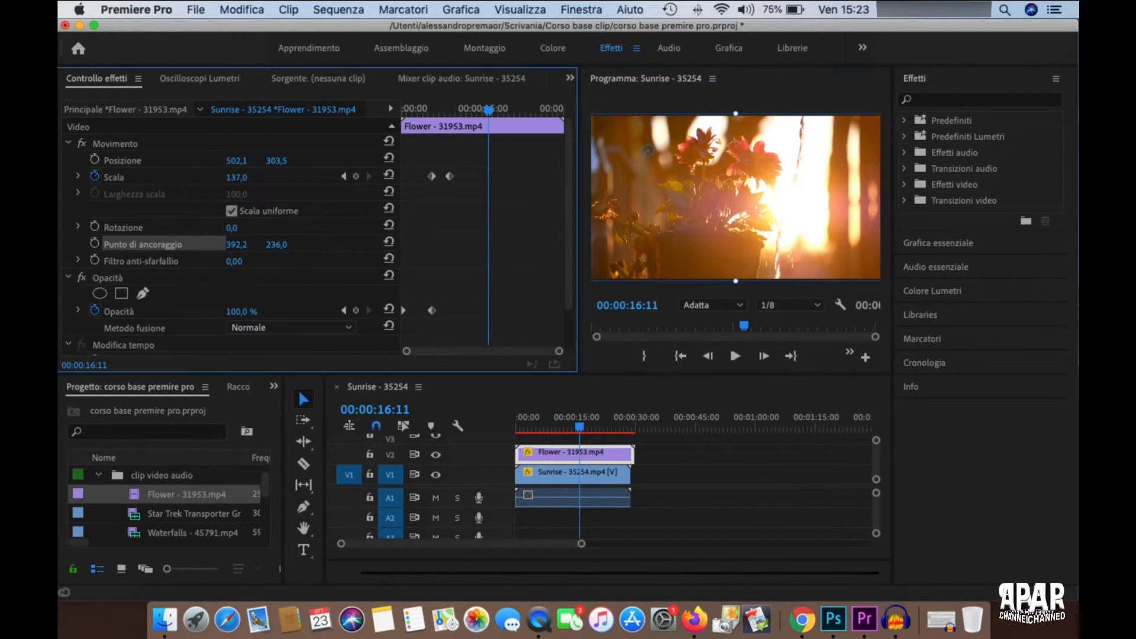
mouse_move(242, 177)
left_mouse_down()
mouse_move(155, 177)
mouse_move(239, 178)
mouse_move(240, 192)
left_mouse_up()
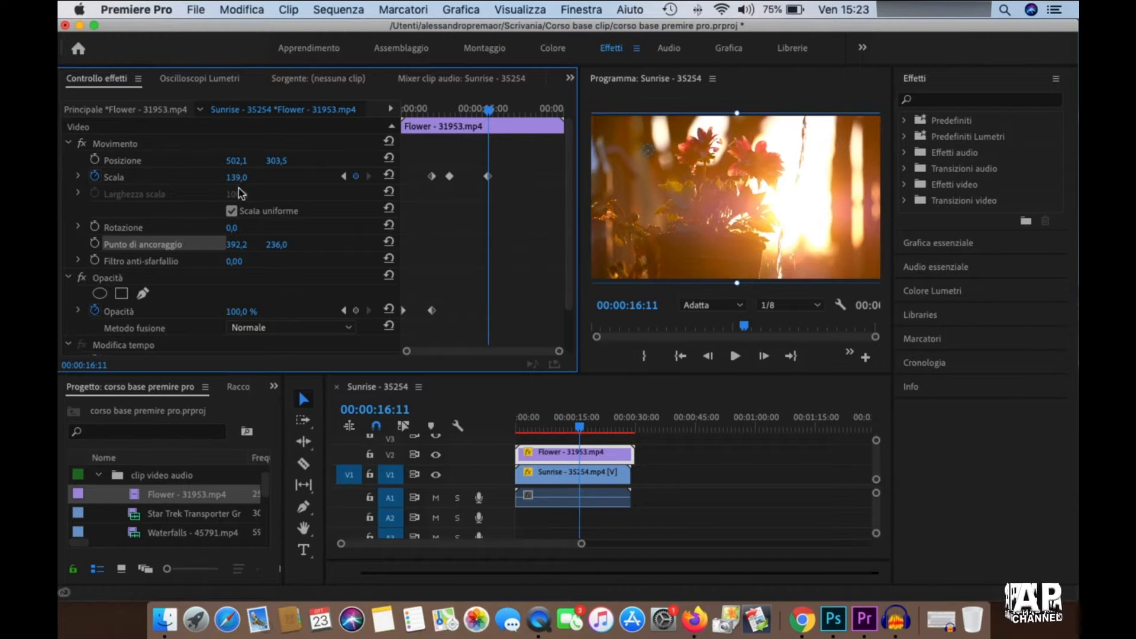
key("super+z")
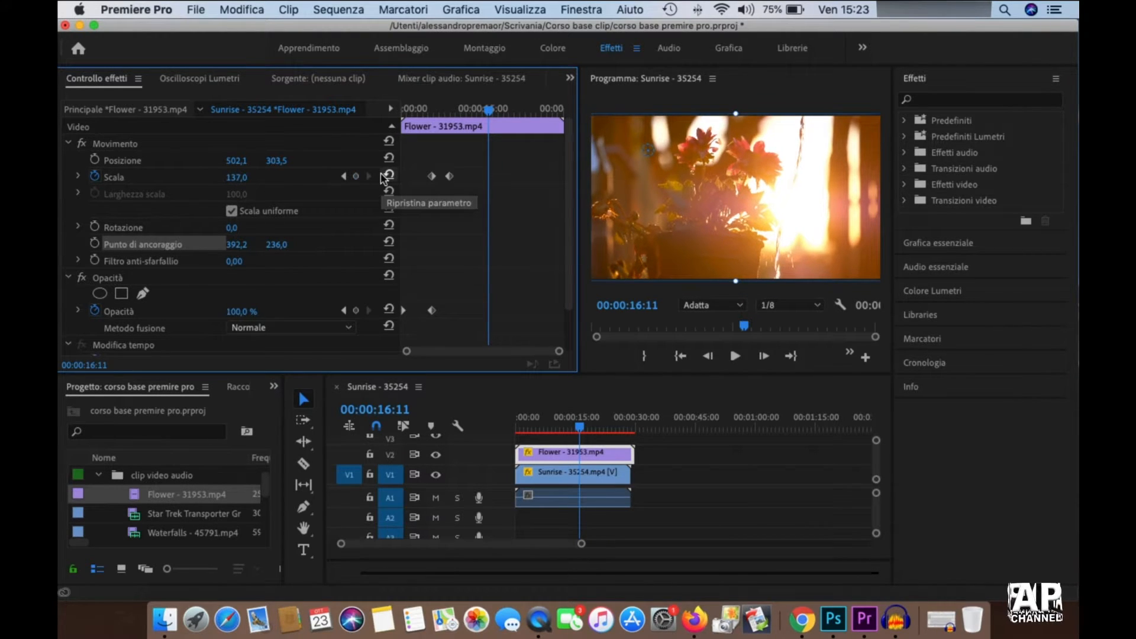
key("super+z")
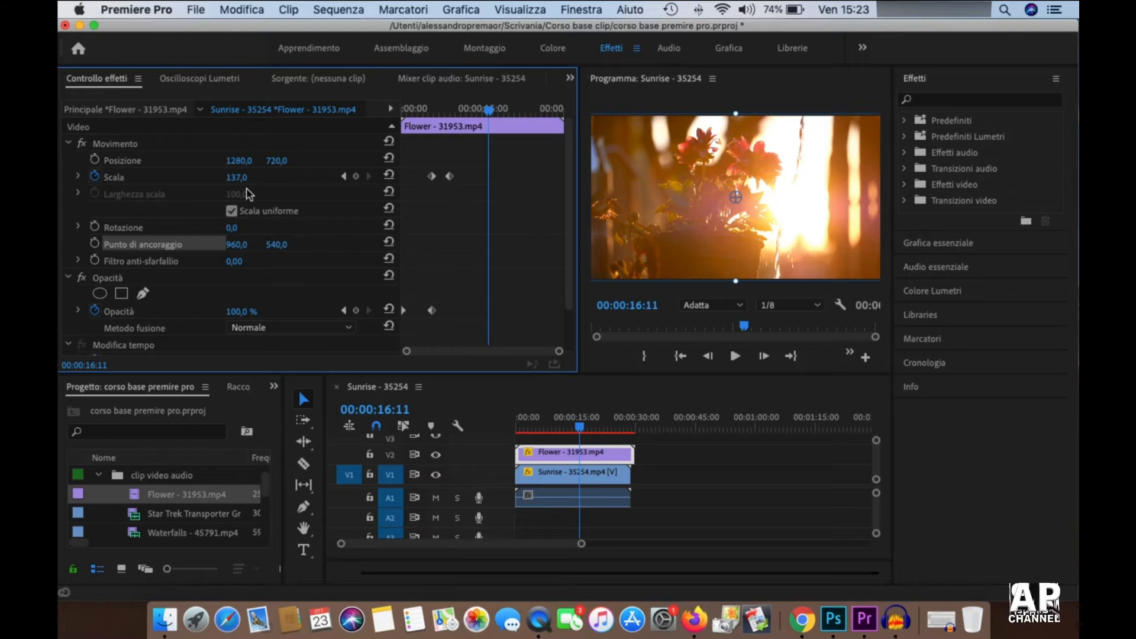
- At 00:00:16:11 on the Flower clip, add a Scala keyframe of 137 and enable Punto di ancoraggio keyframing
left_click(355, 176)
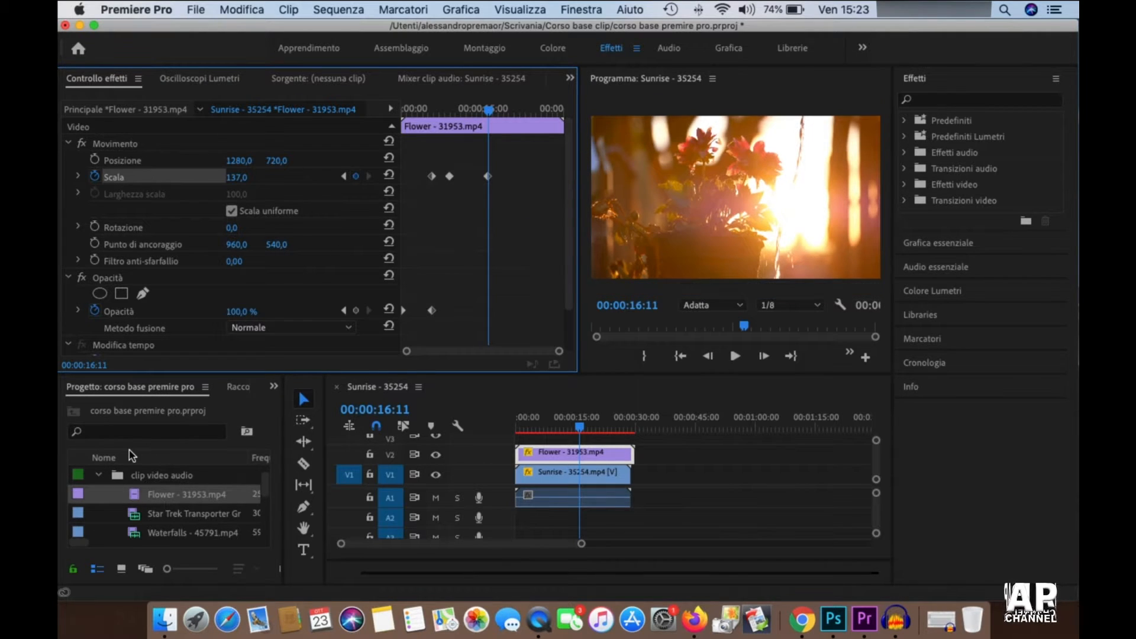
key("super+s")
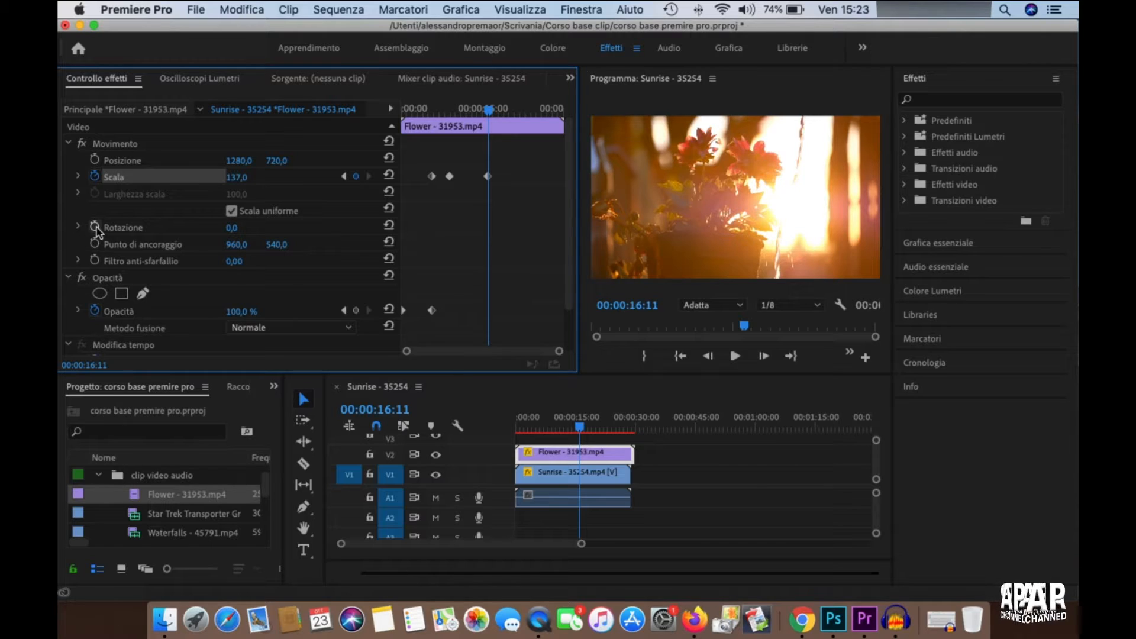
left_click(94, 245)
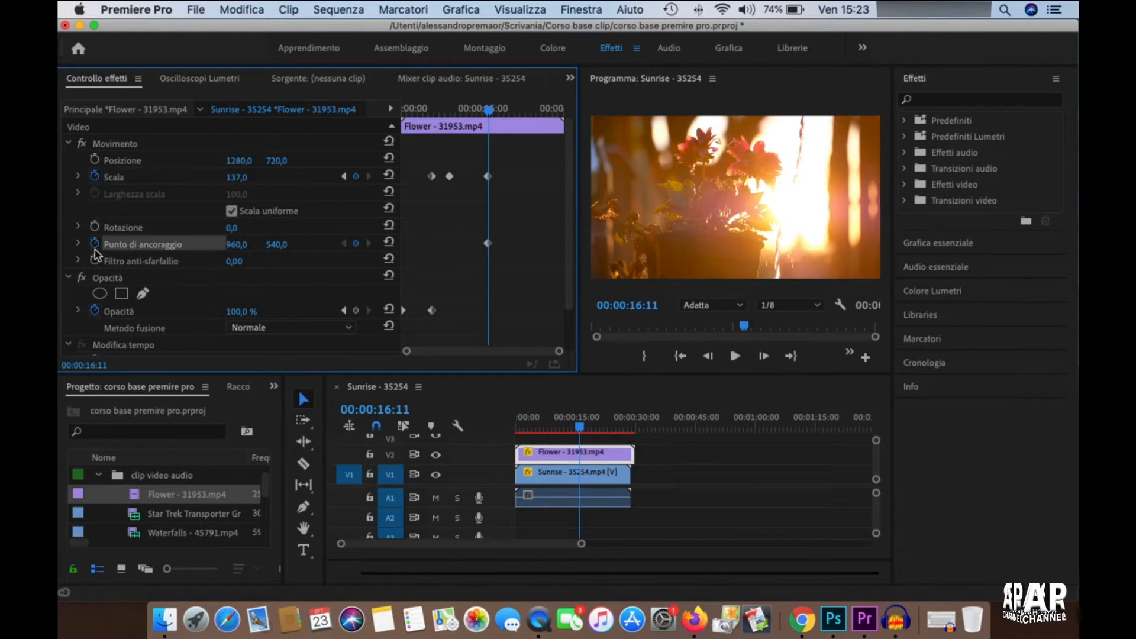
- At 00:00:18:52, move the Flower clip's anchor point to the image's upper-left corner, at about 98, 92
left_click_drag(490, 110, 504, 110)
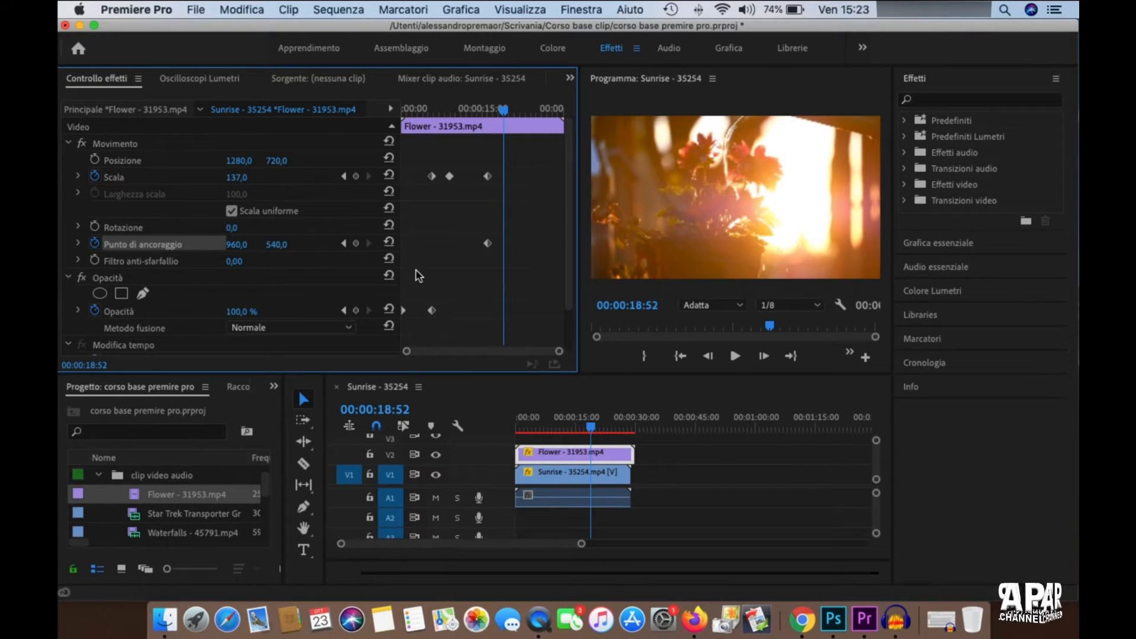
left_click(148, 246)
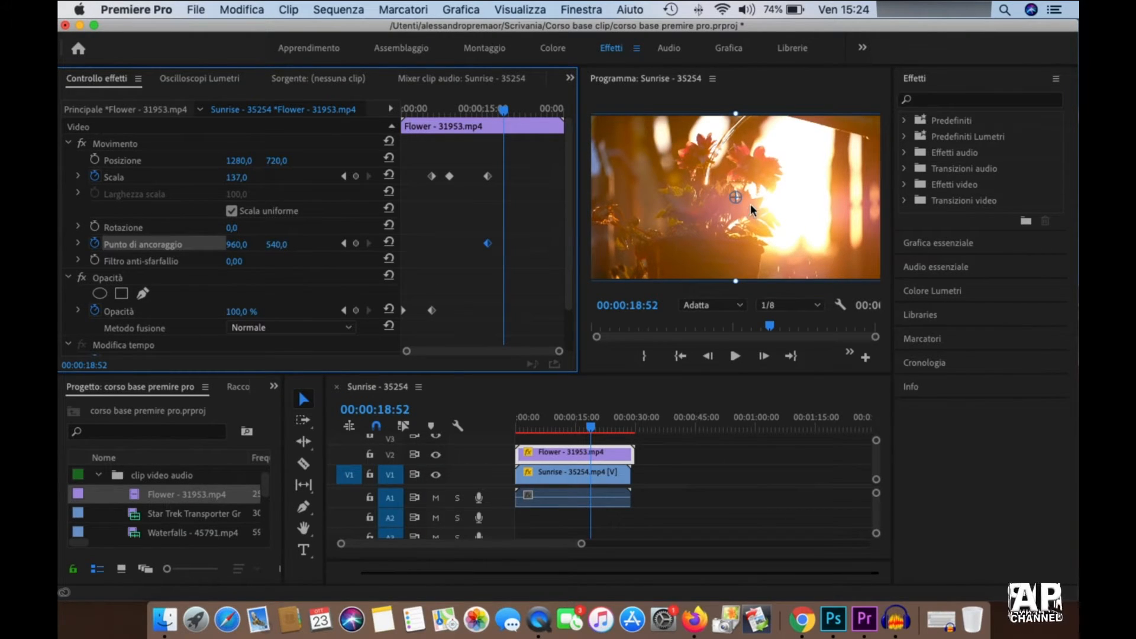
left_click_drag(735, 197, 601, 127)
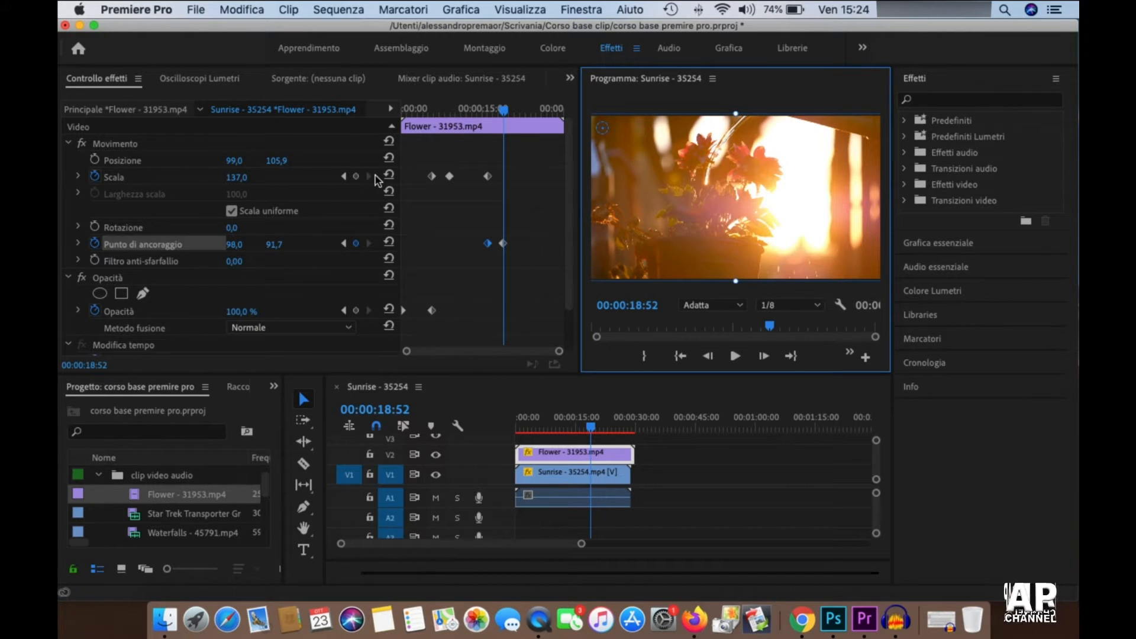
- Add Flower clip Scala keyframes of 137 at 00:00:18:52 and 0 at 00:00:21:49
left_click(356, 176)
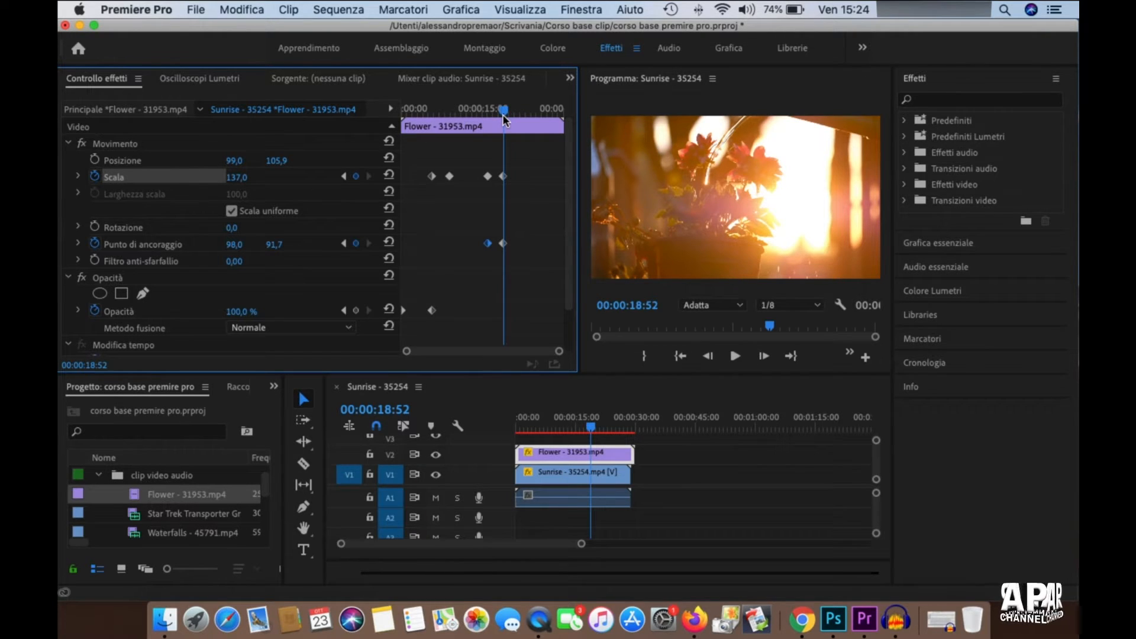
left_click_drag(503, 111, 519, 115)
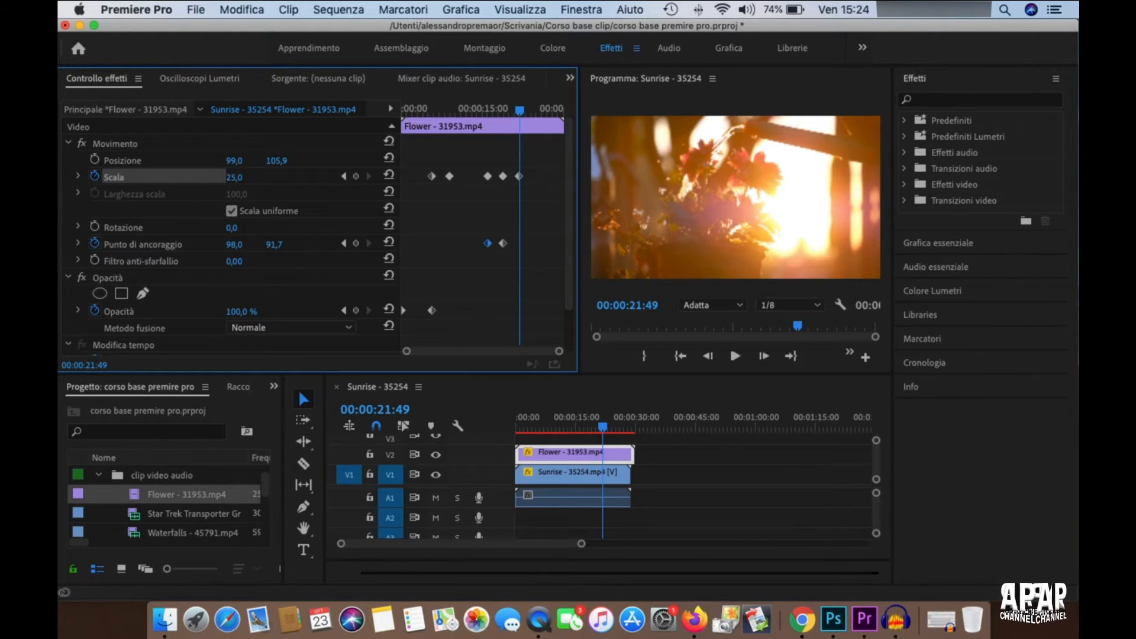
left_click_drag(234, 177, 219, 177)
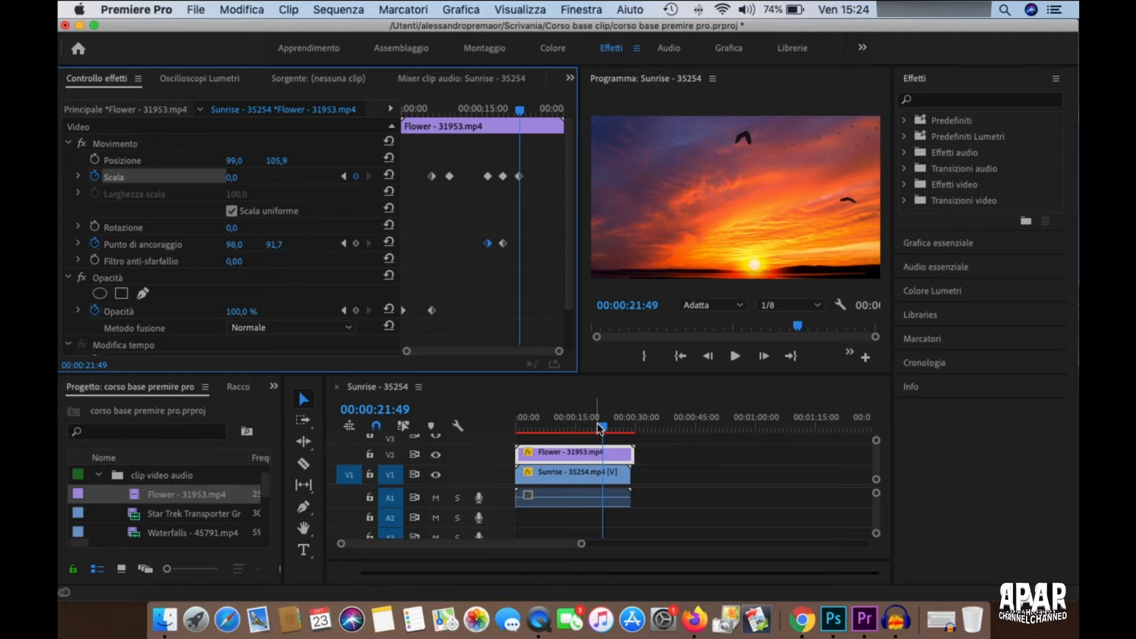
- Play the sequence from the start to preview the Flower clip shrinking toward its moved anchor point
left_click_drag(603, 428, 511, 434)
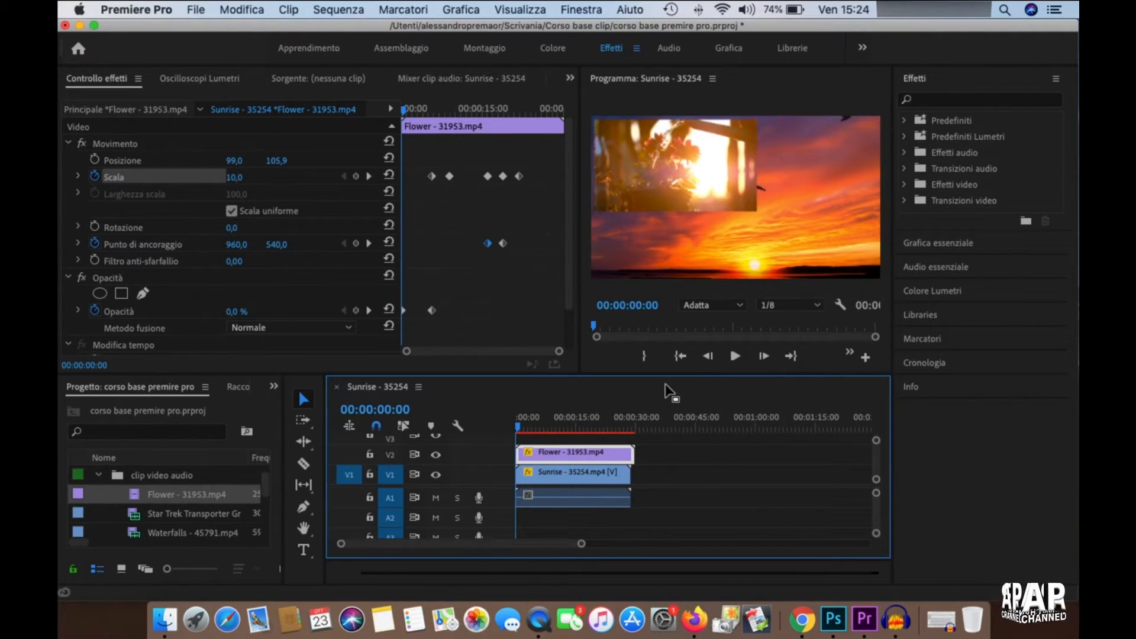
key("space")
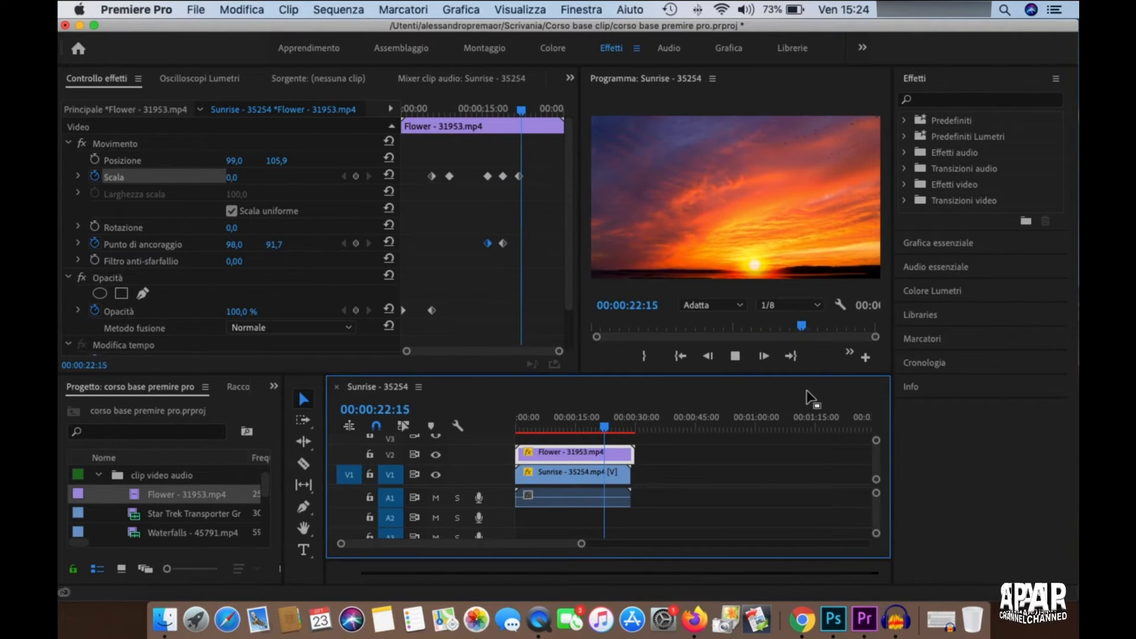
key("space")
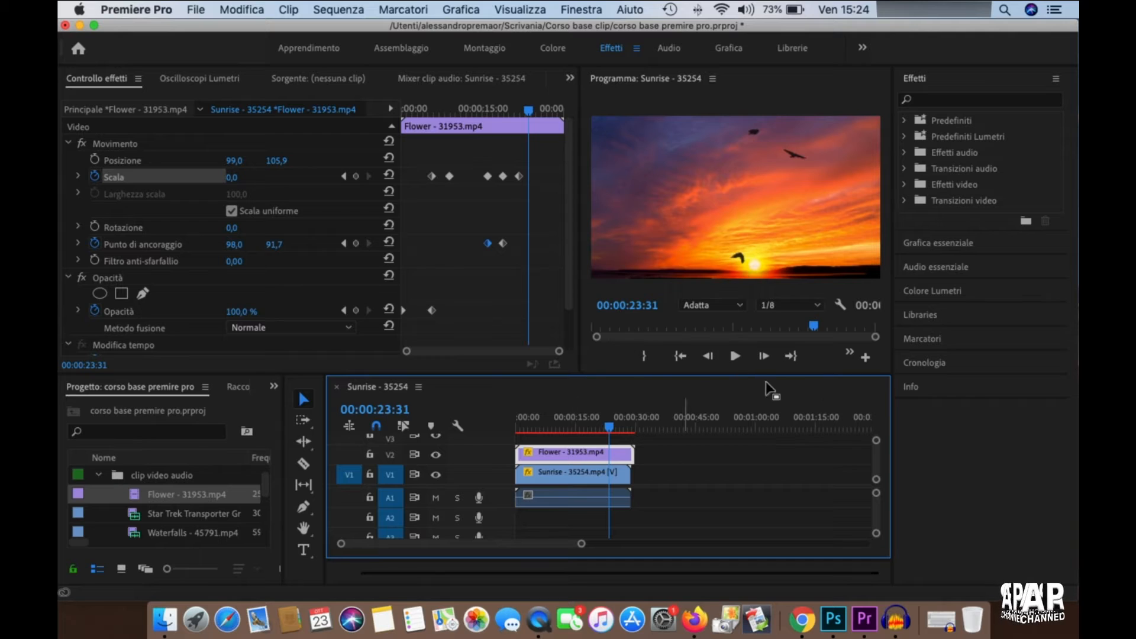
left_click(157, 229)
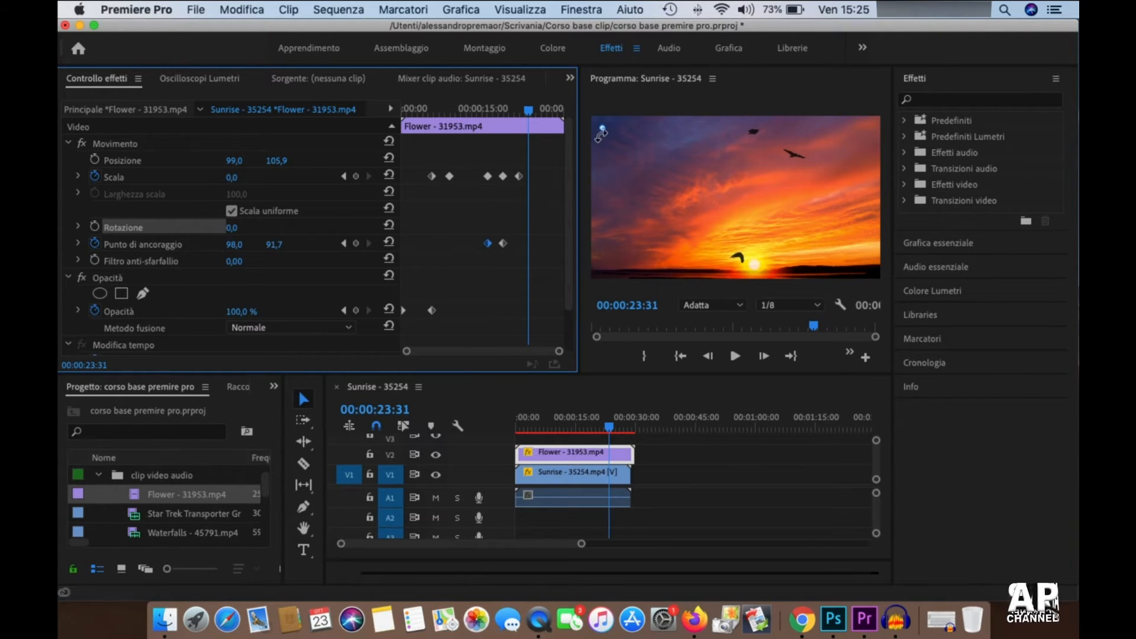
left_click(114, 177)
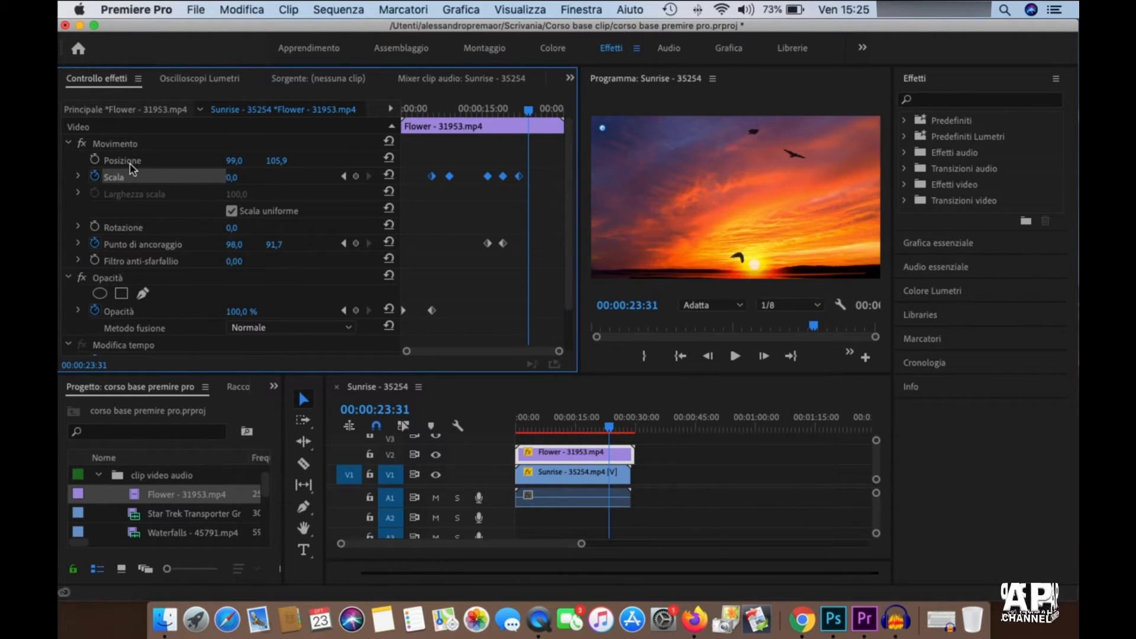
left_click(130, 164)
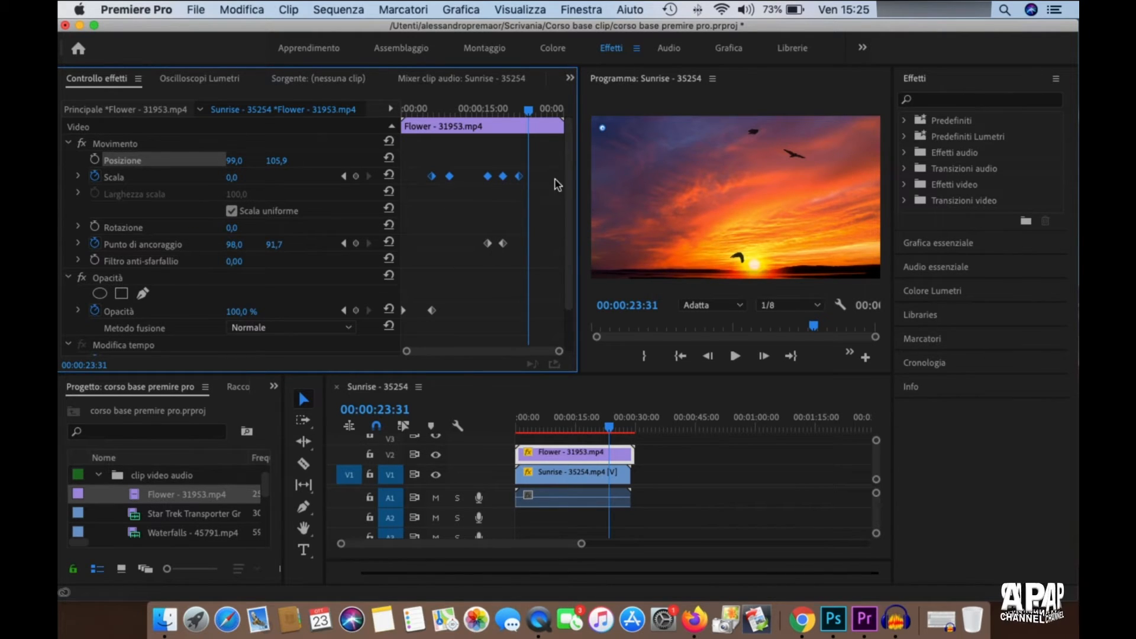
- Set the interpolation of the Flower clip's last Scala keyframe to Curva Bezier
left_click(519, 176)
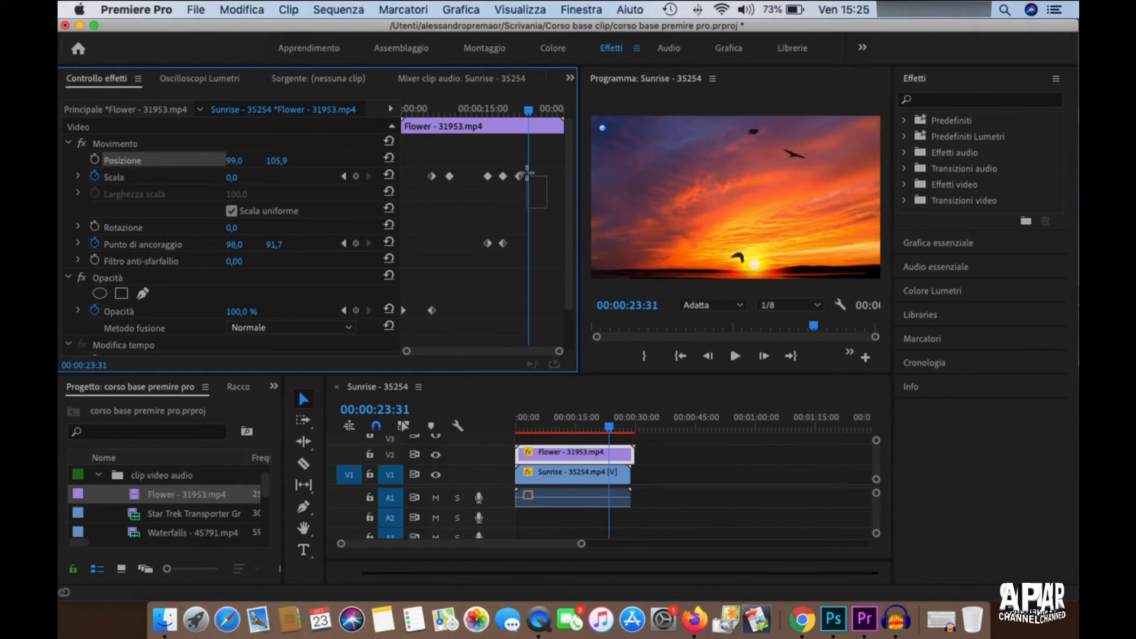
right_click(520, 179)
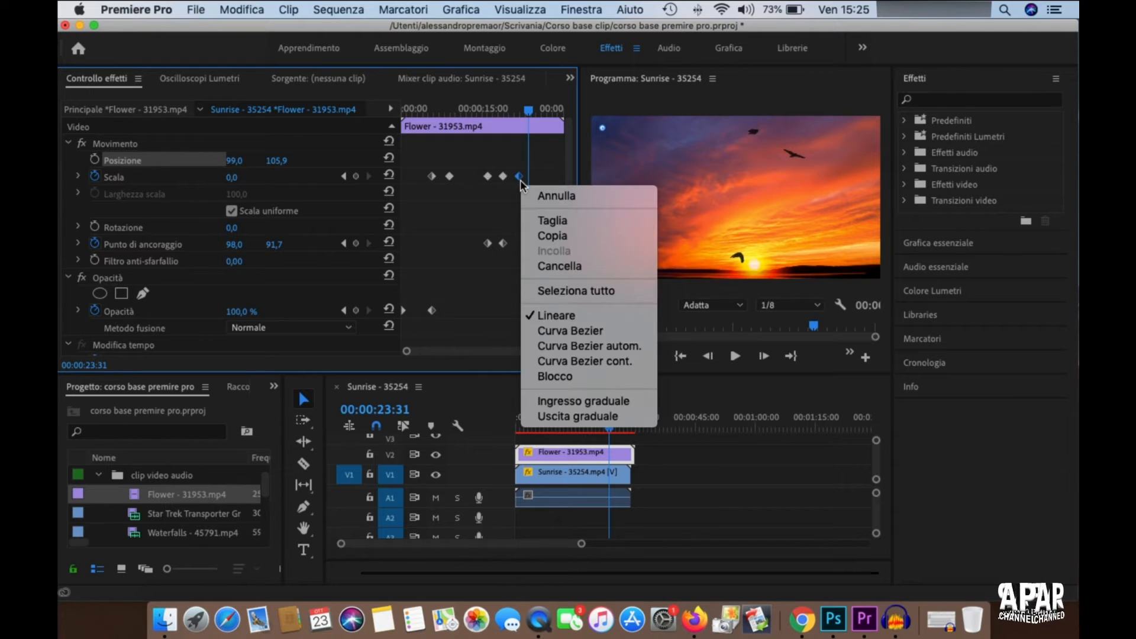
left_click(622, 335)
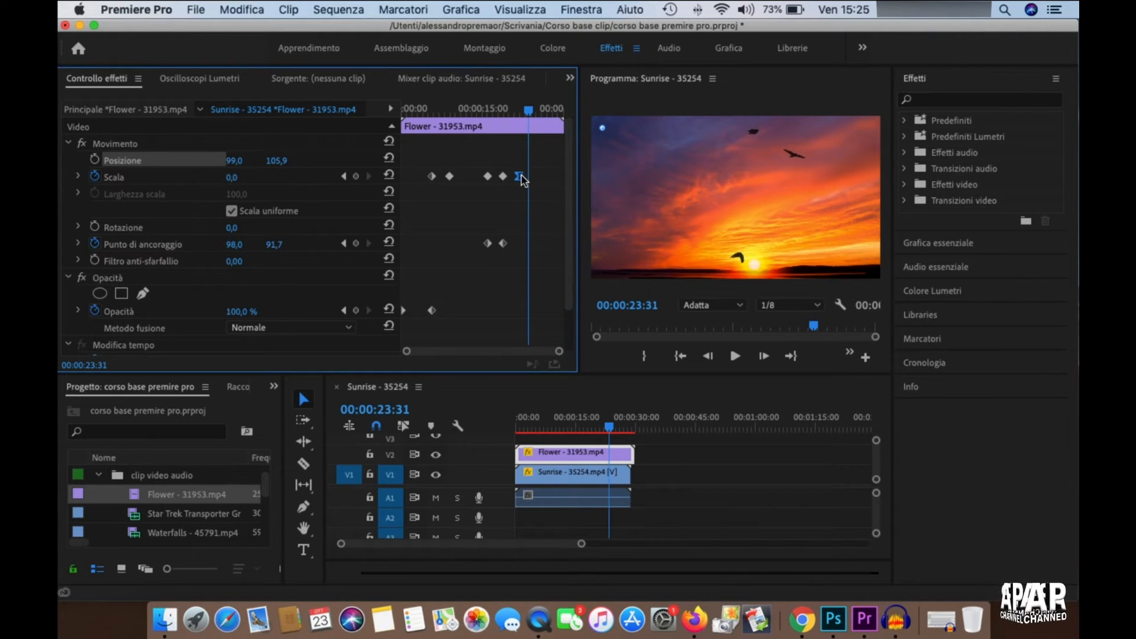
- Play the sequence from 00:00:18:08 to preview the Flower clip's final shrink with the Bezier keyframe
left_click_drag(530, 116, 500, 129)
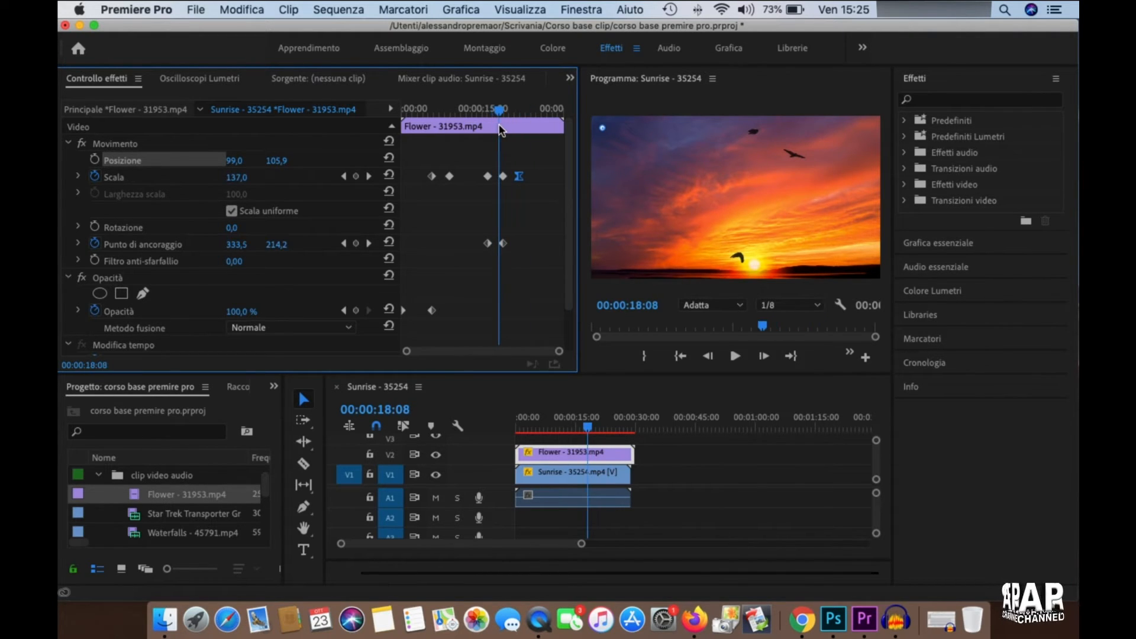
key("space")
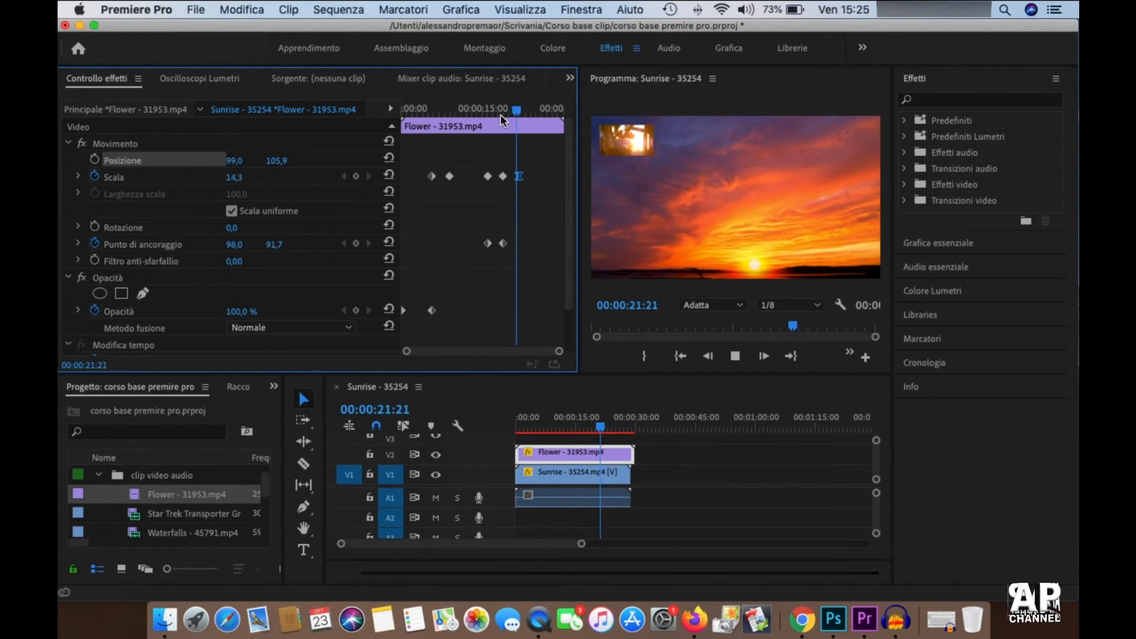
key("space")
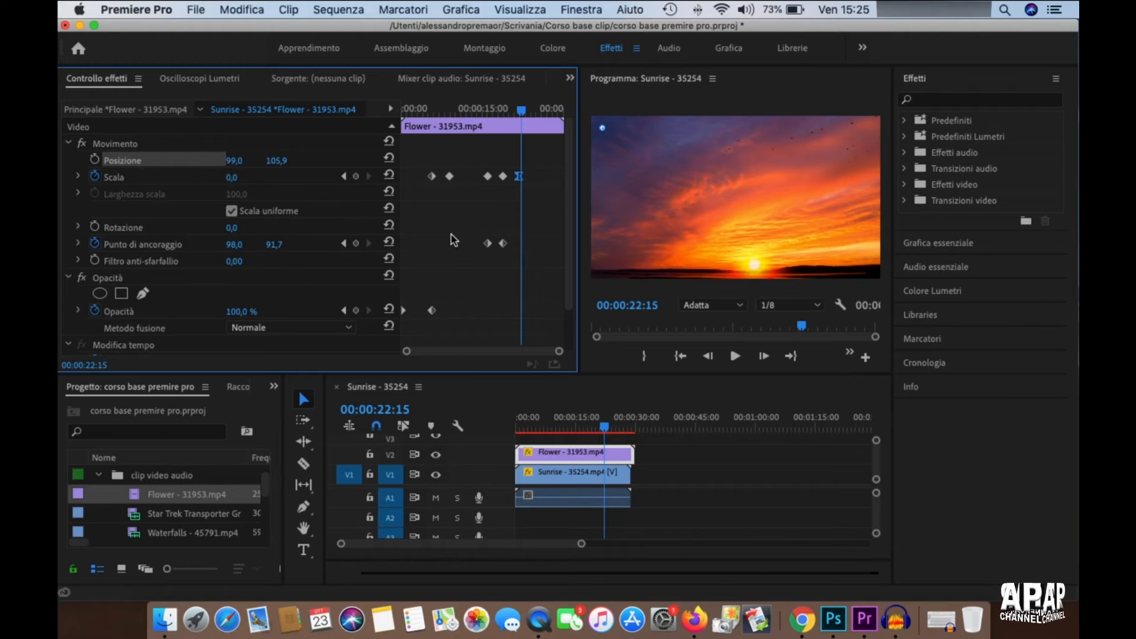
scroll(451, 229, "down", 2)
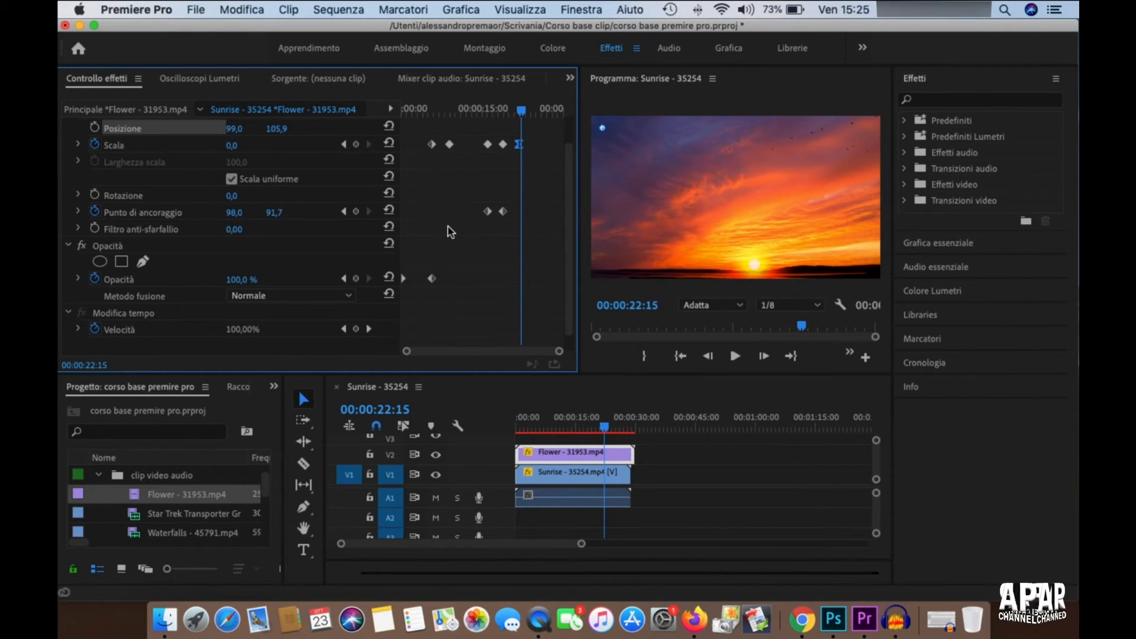